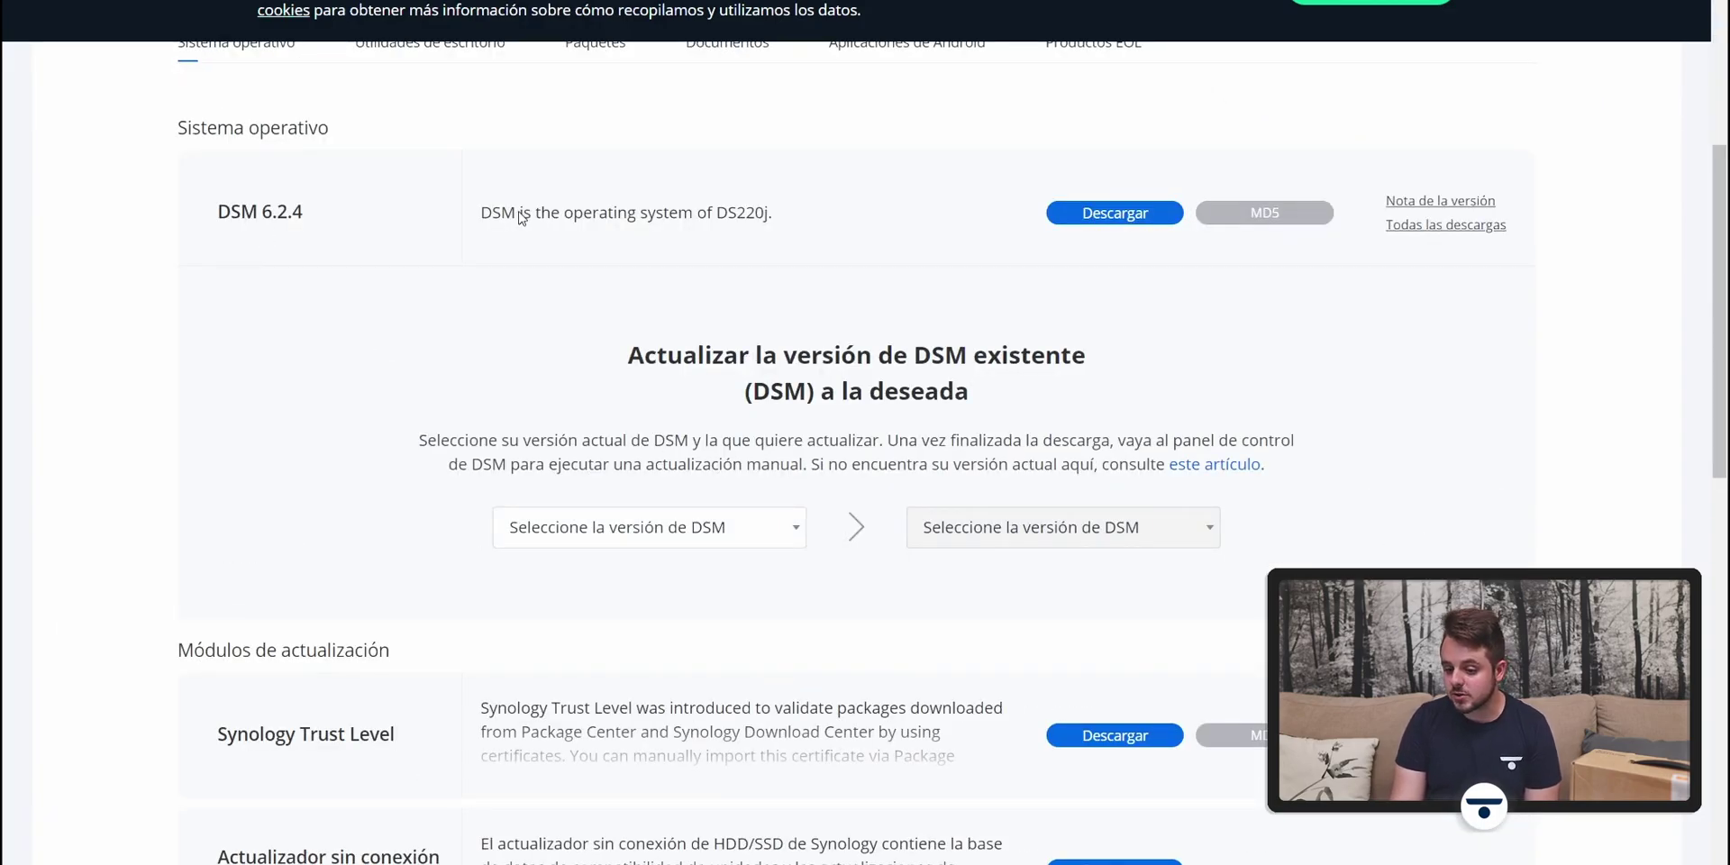
Step: Download the DSM 6.2.4 system file from Synology Download Center
{"action": "left_click", "coordinate": [1093, 216]}
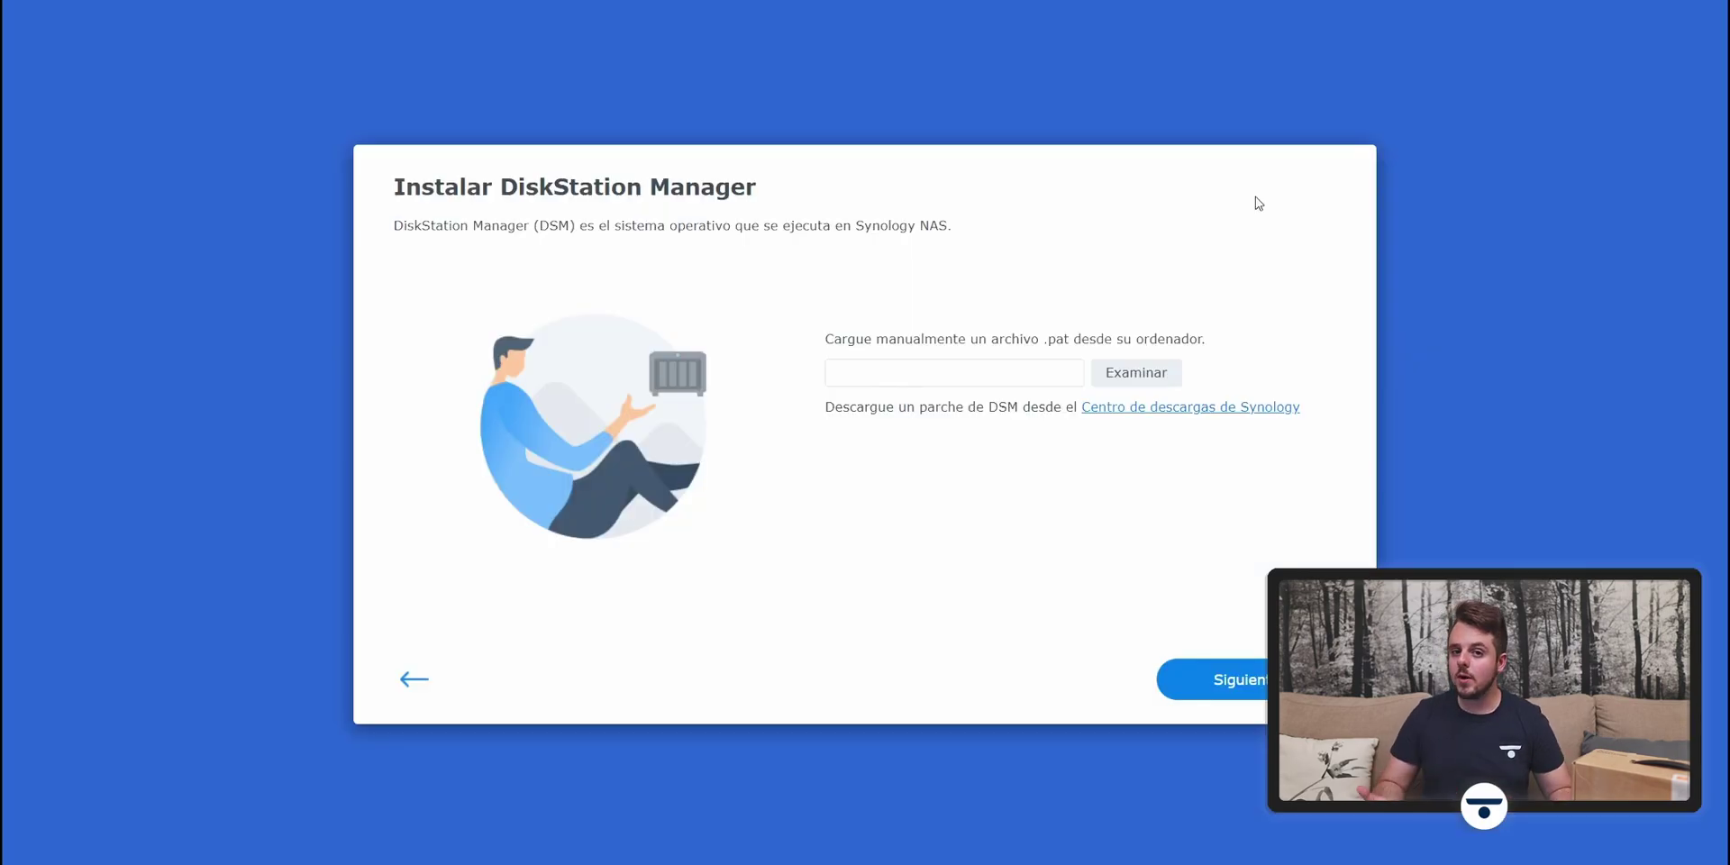
Step: Upload DSM_DS220j_41882.pat in the manual install step and start installing DSM
{"action": "left_click", "coordinate": [1161, 375]}
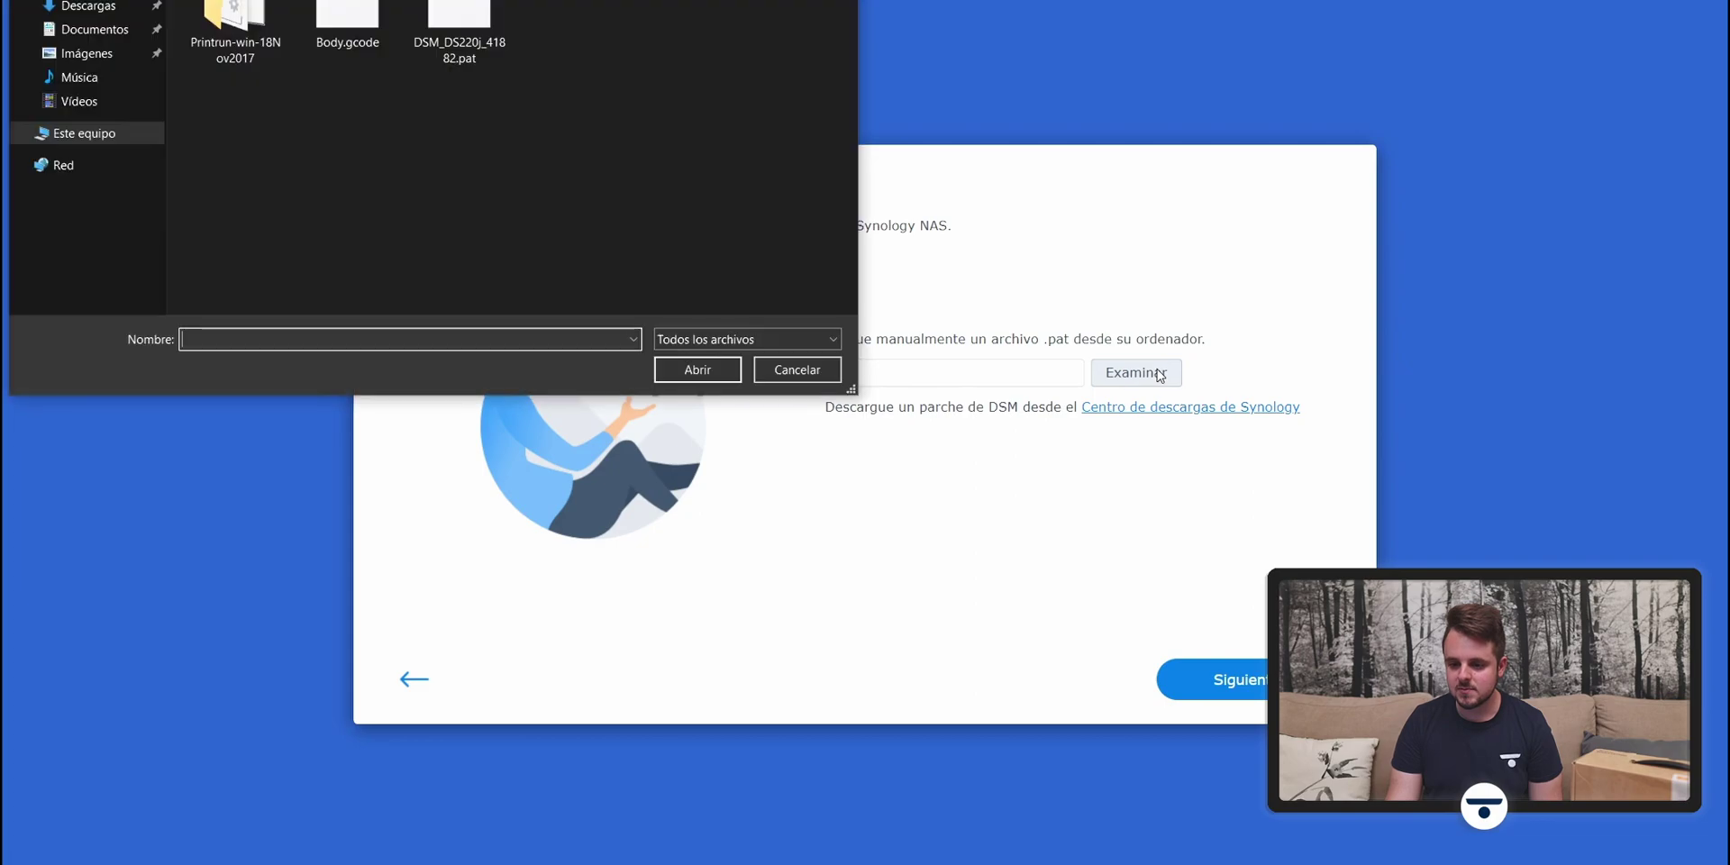
{"action": "left_click", "coordinate": [491, 23]}
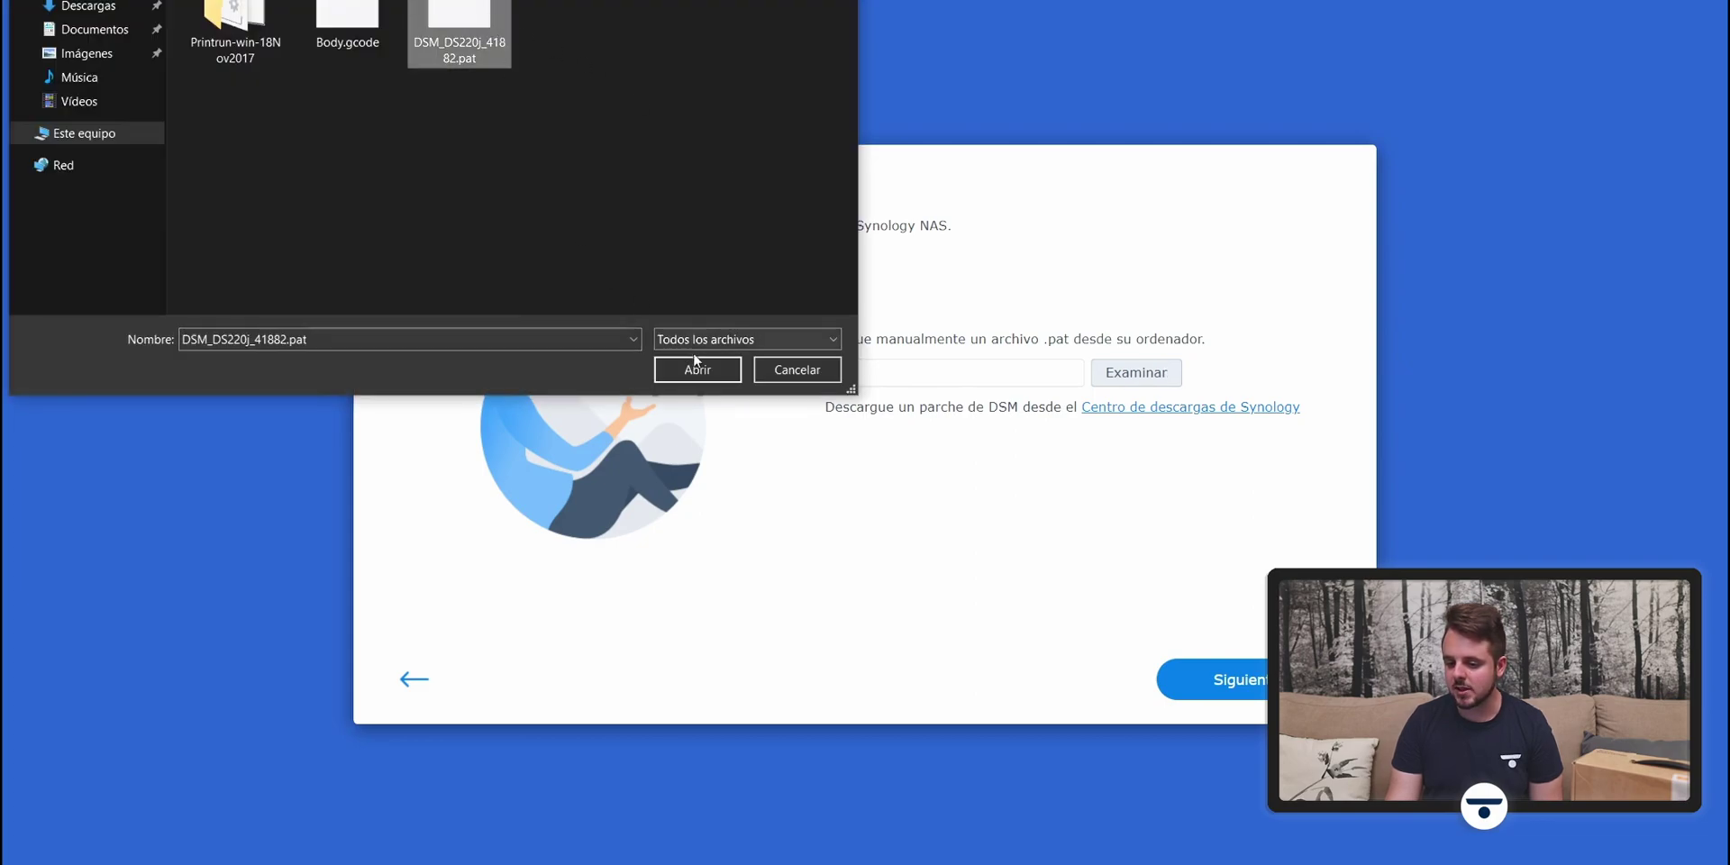
{"action": "left_click", "coordinate": [692, 371]}
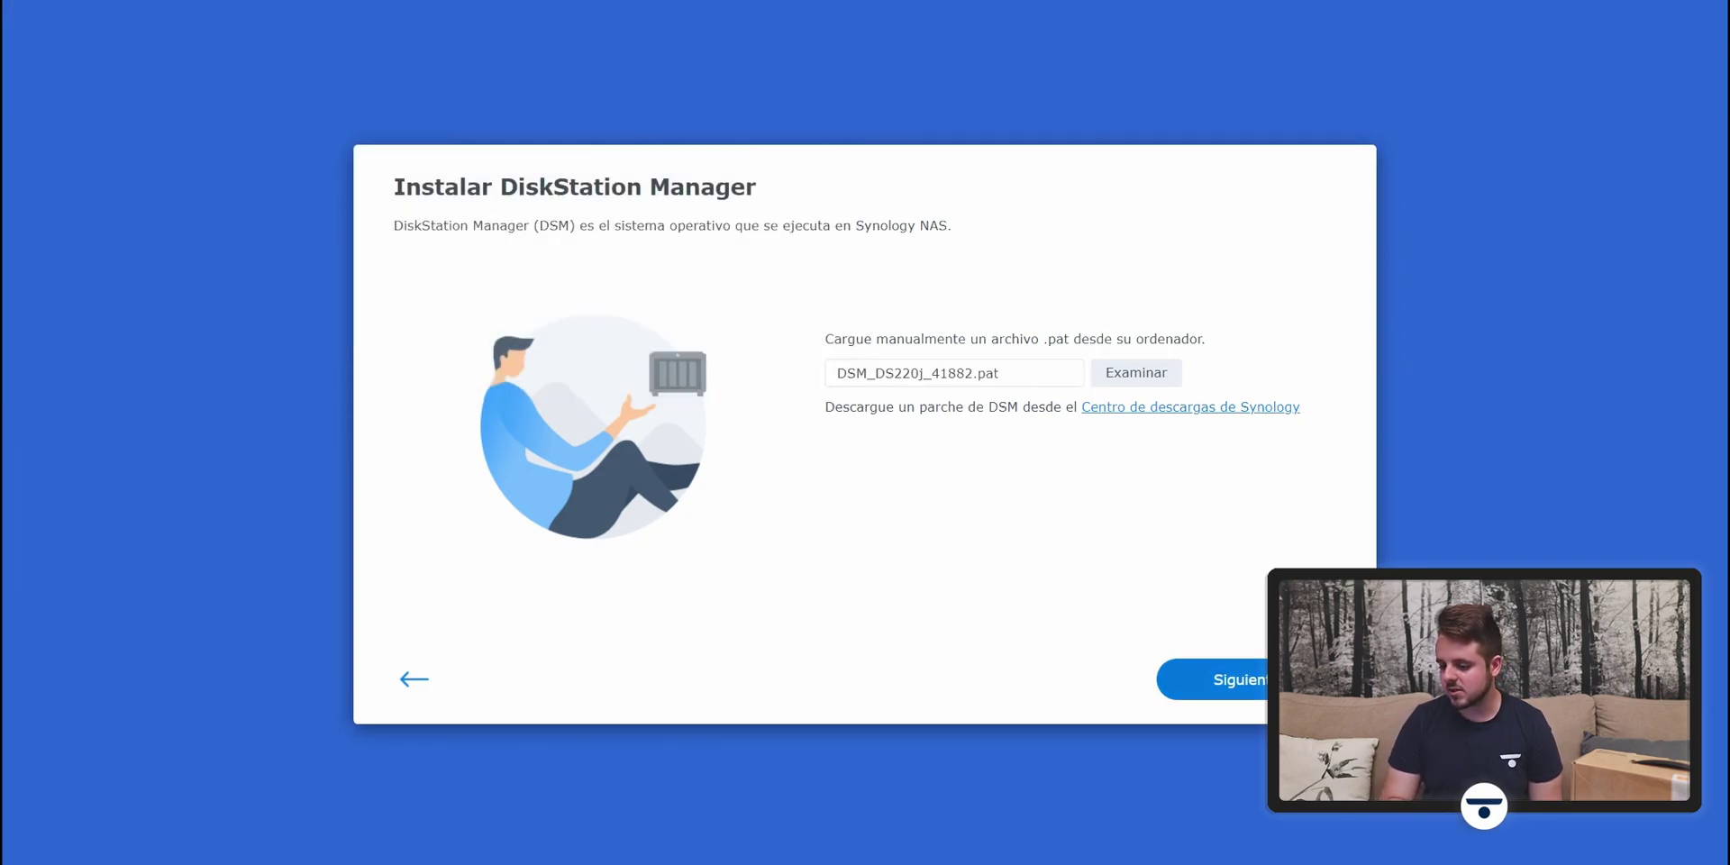
{"action": "left_click", "coordinate": [1213, 680]}
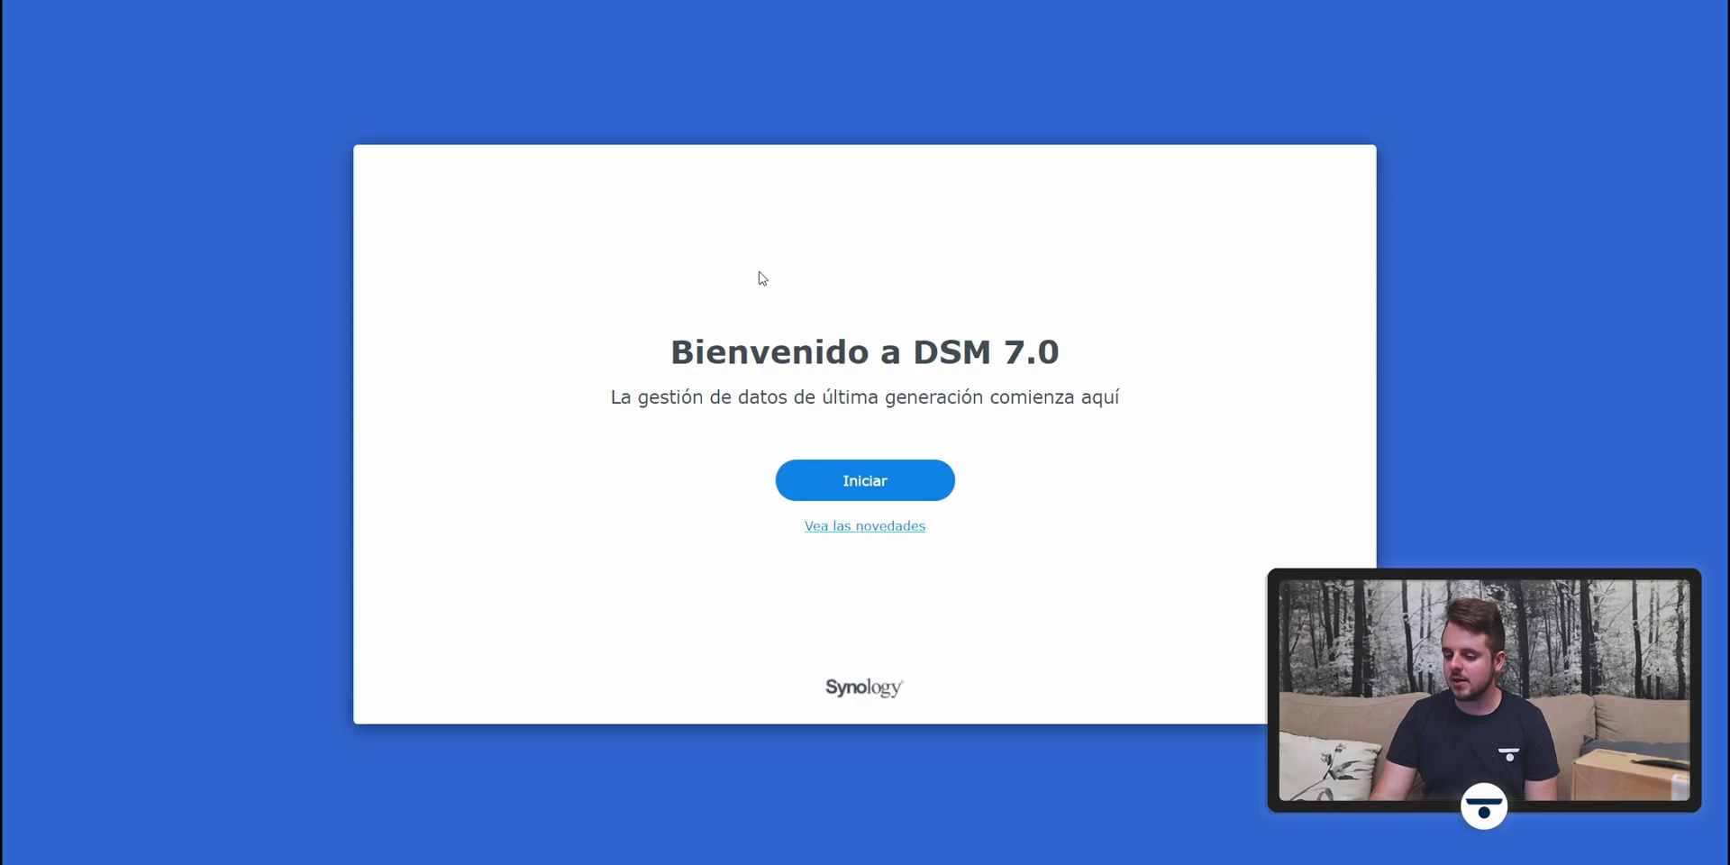
Step: Name the device Techdroy_NAS and enter the administrator account name and password
{"action": "left_click", "coordinate": [890, 480]}
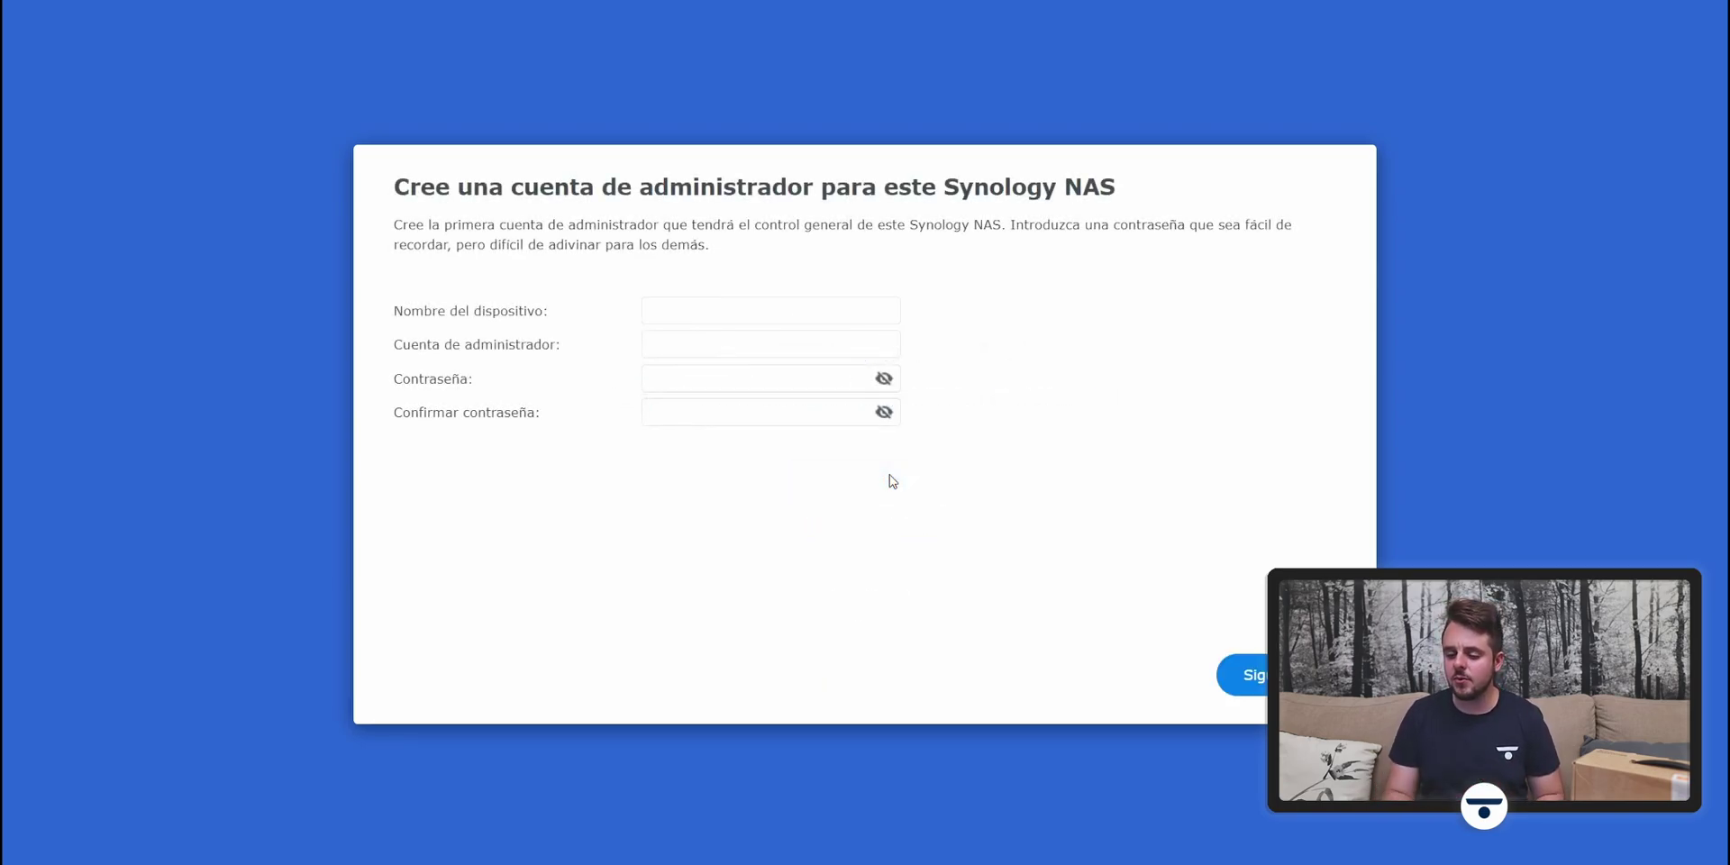
{"action": "left_click", "coordinate": [726, 311]}
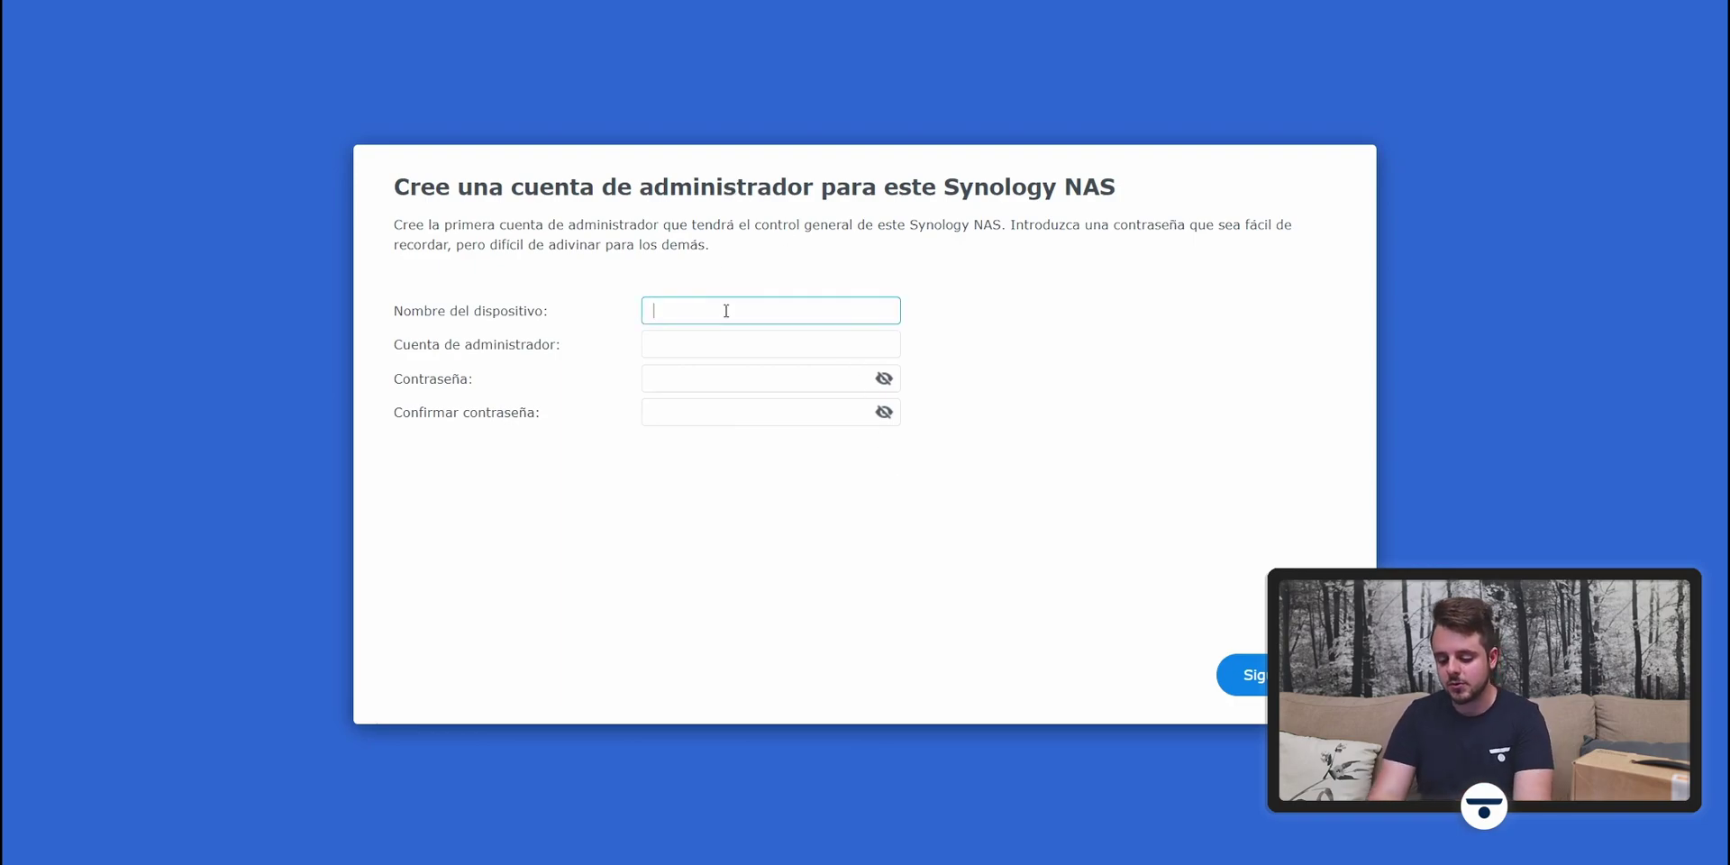
{"action": "type", "text": "Techdroy"}
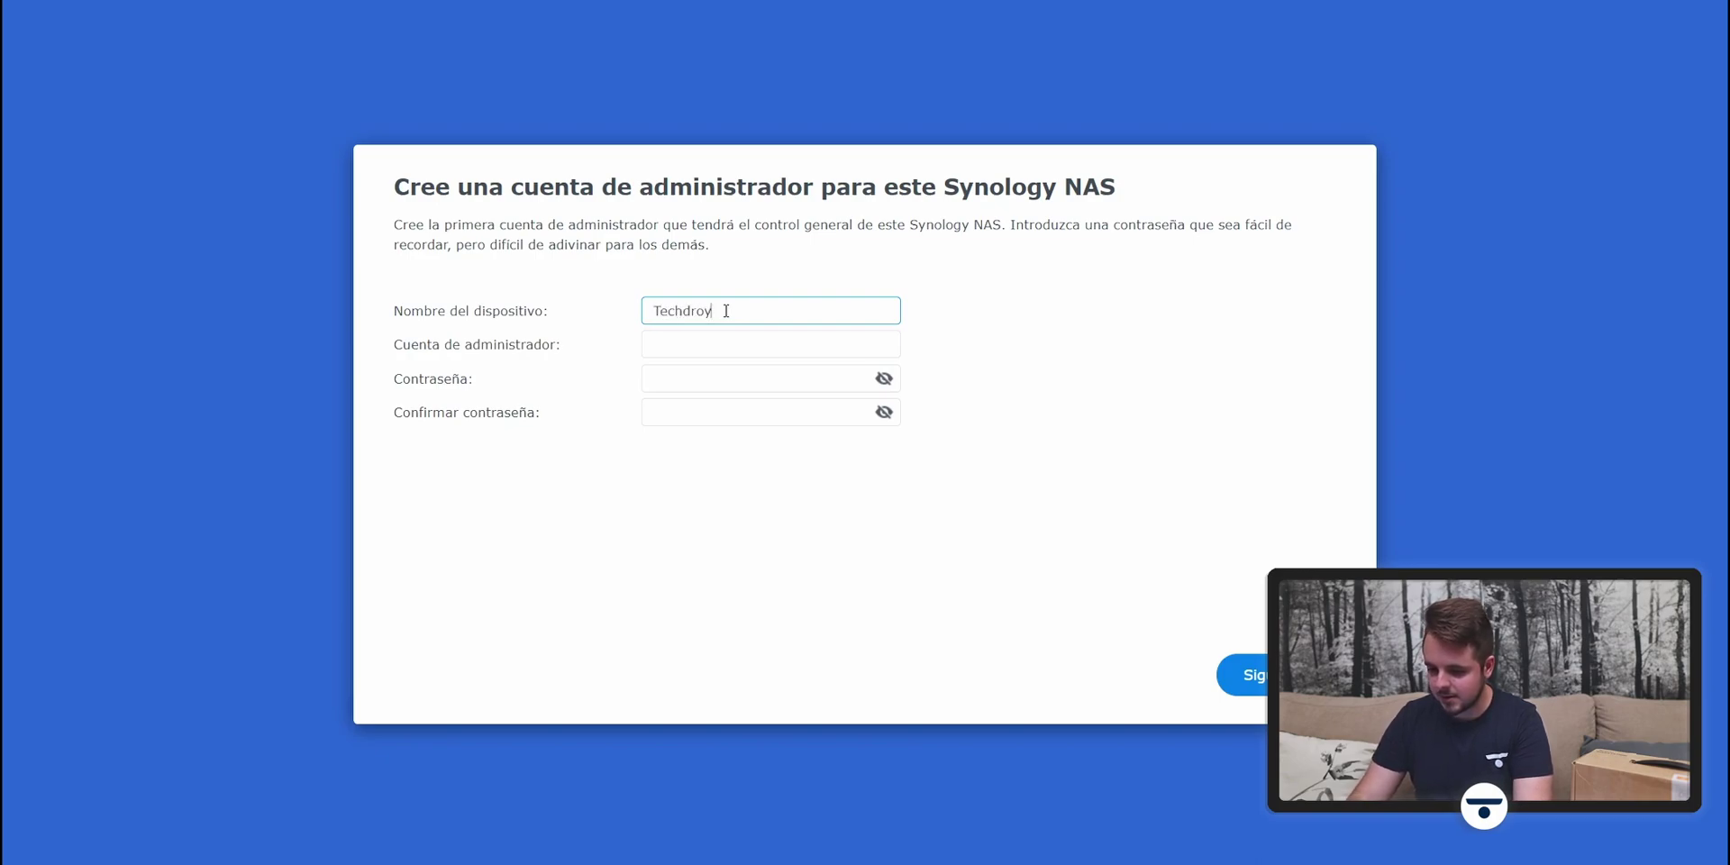
{"action": "type", "text": "_NAS"}
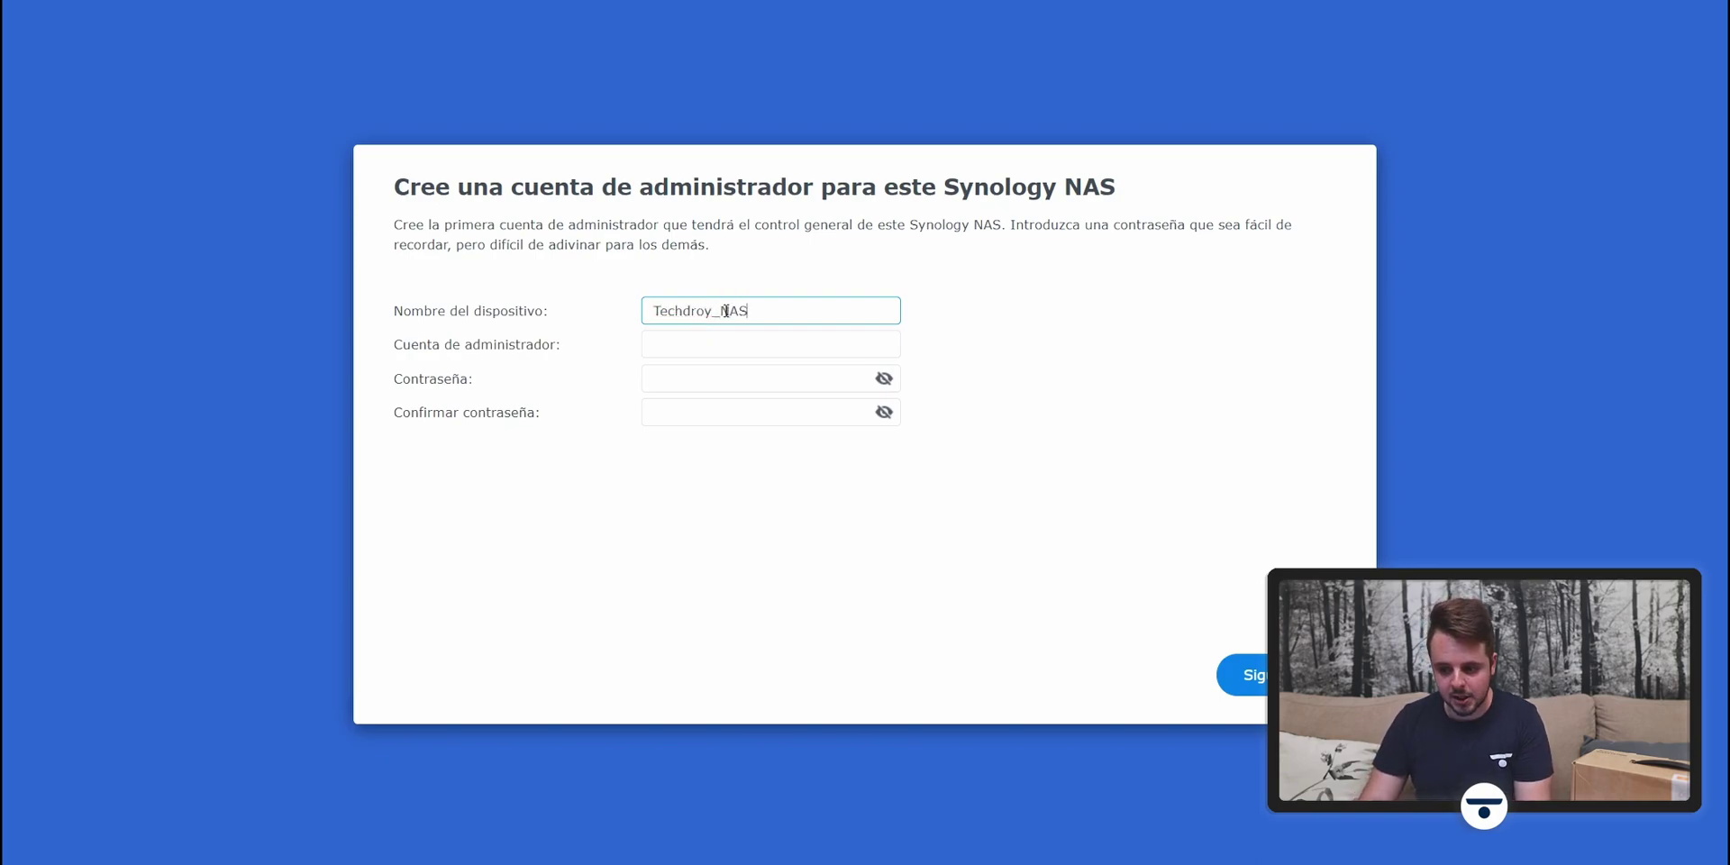
{"action": "left_click", "coordinate": [737, 340]}
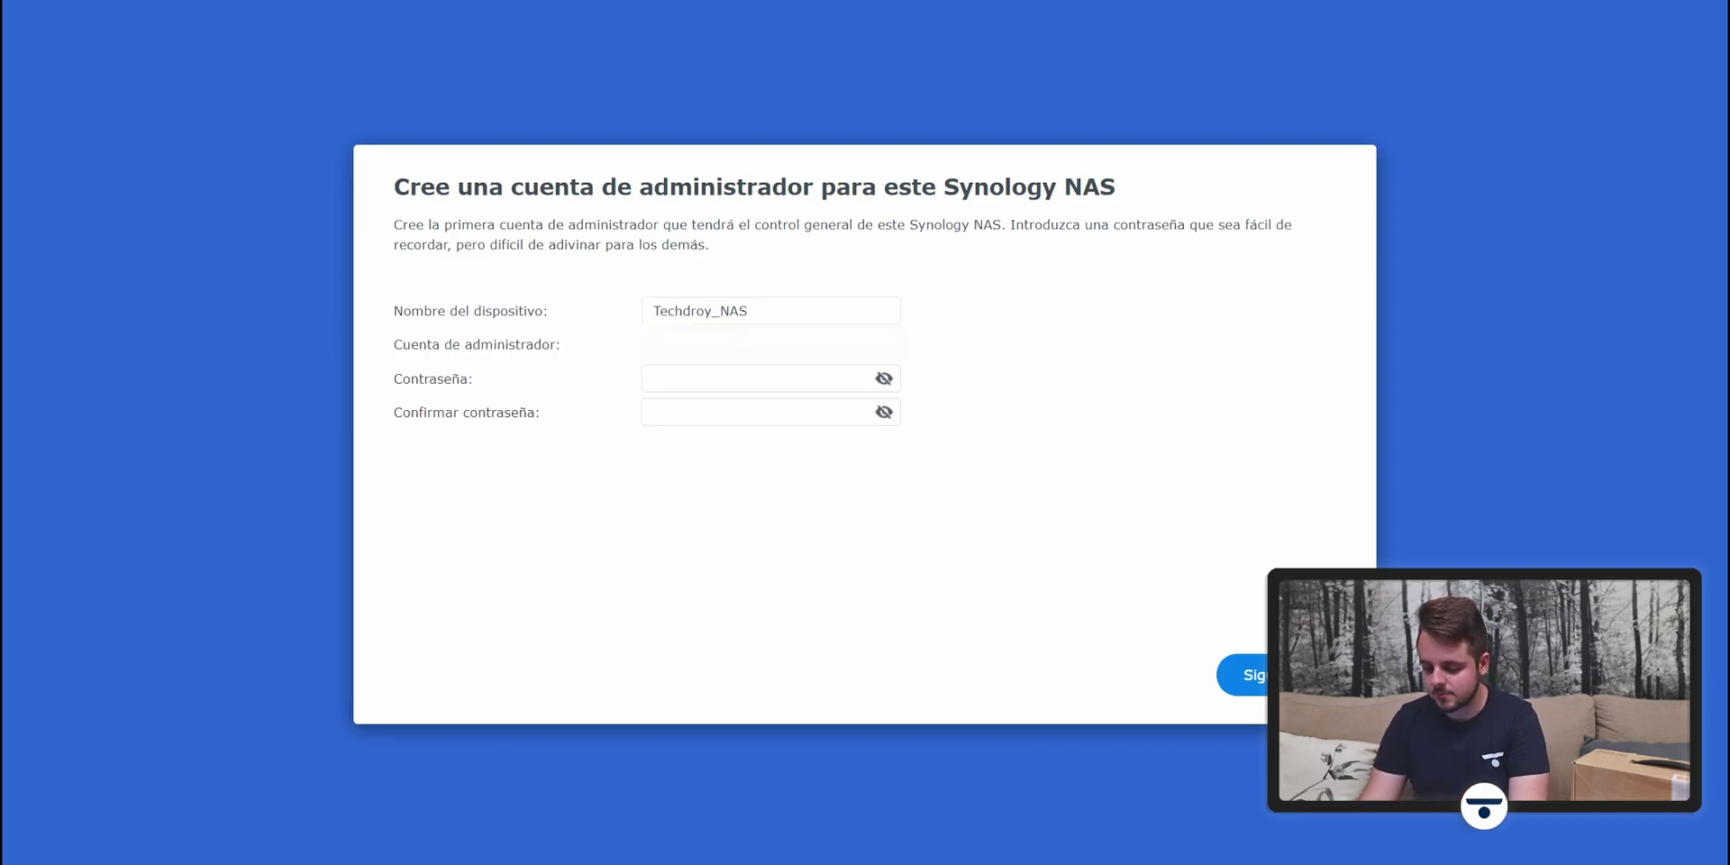
{"action": "left_click", "coordinate": [729, 378]}
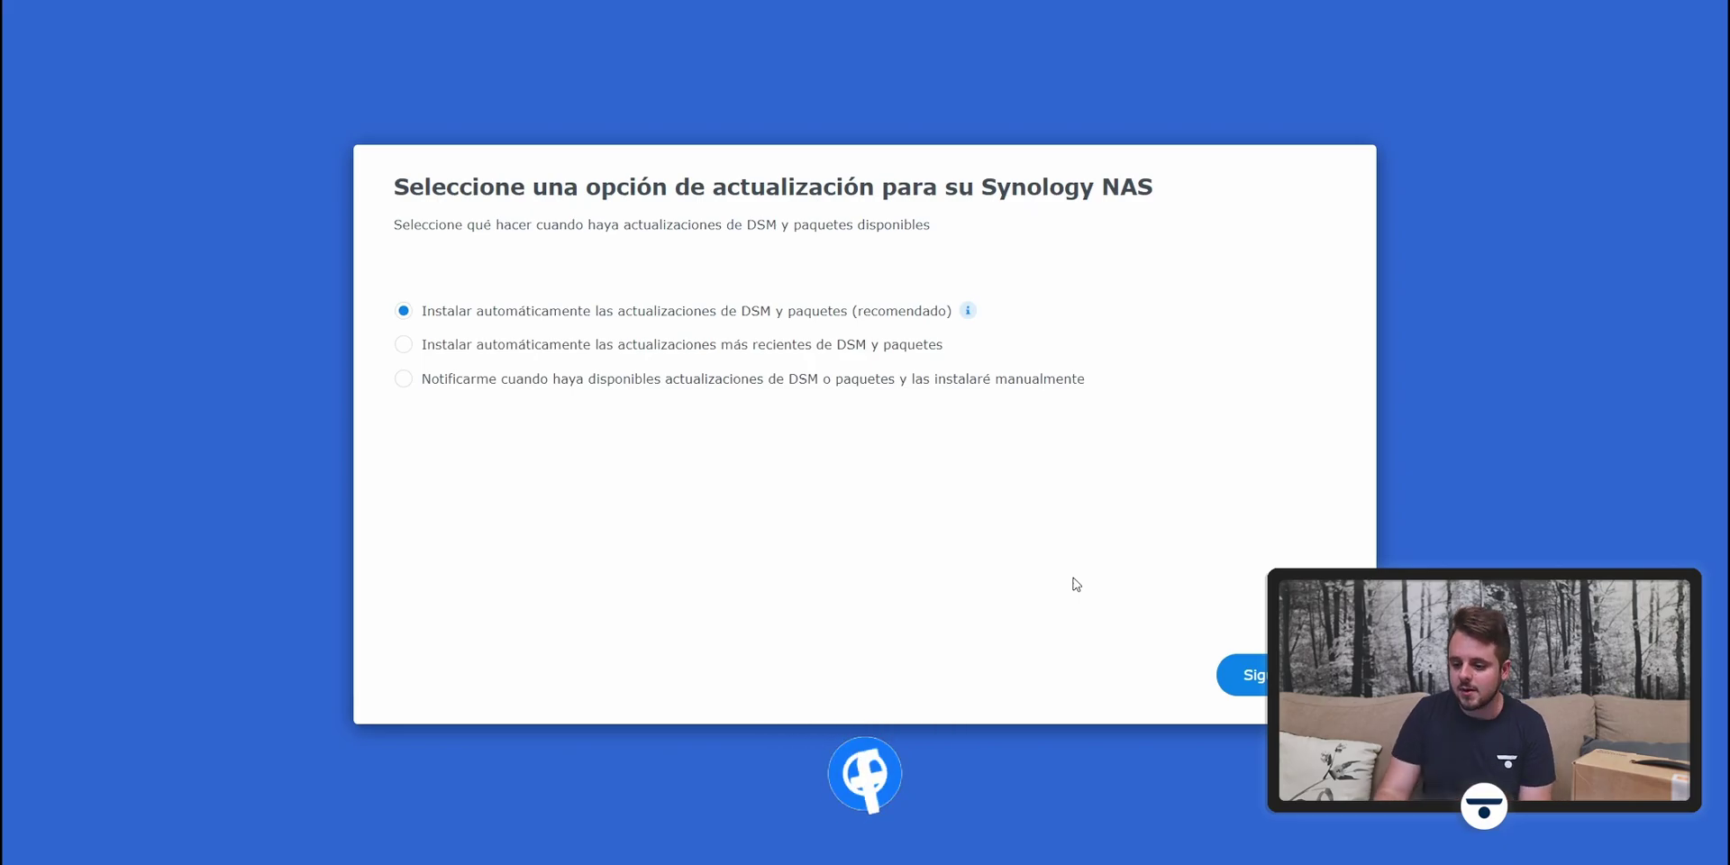
Step: Accept automatic DSM and package updates and skip past the Synology Account offer
{"action": "key", "text": "Return"}
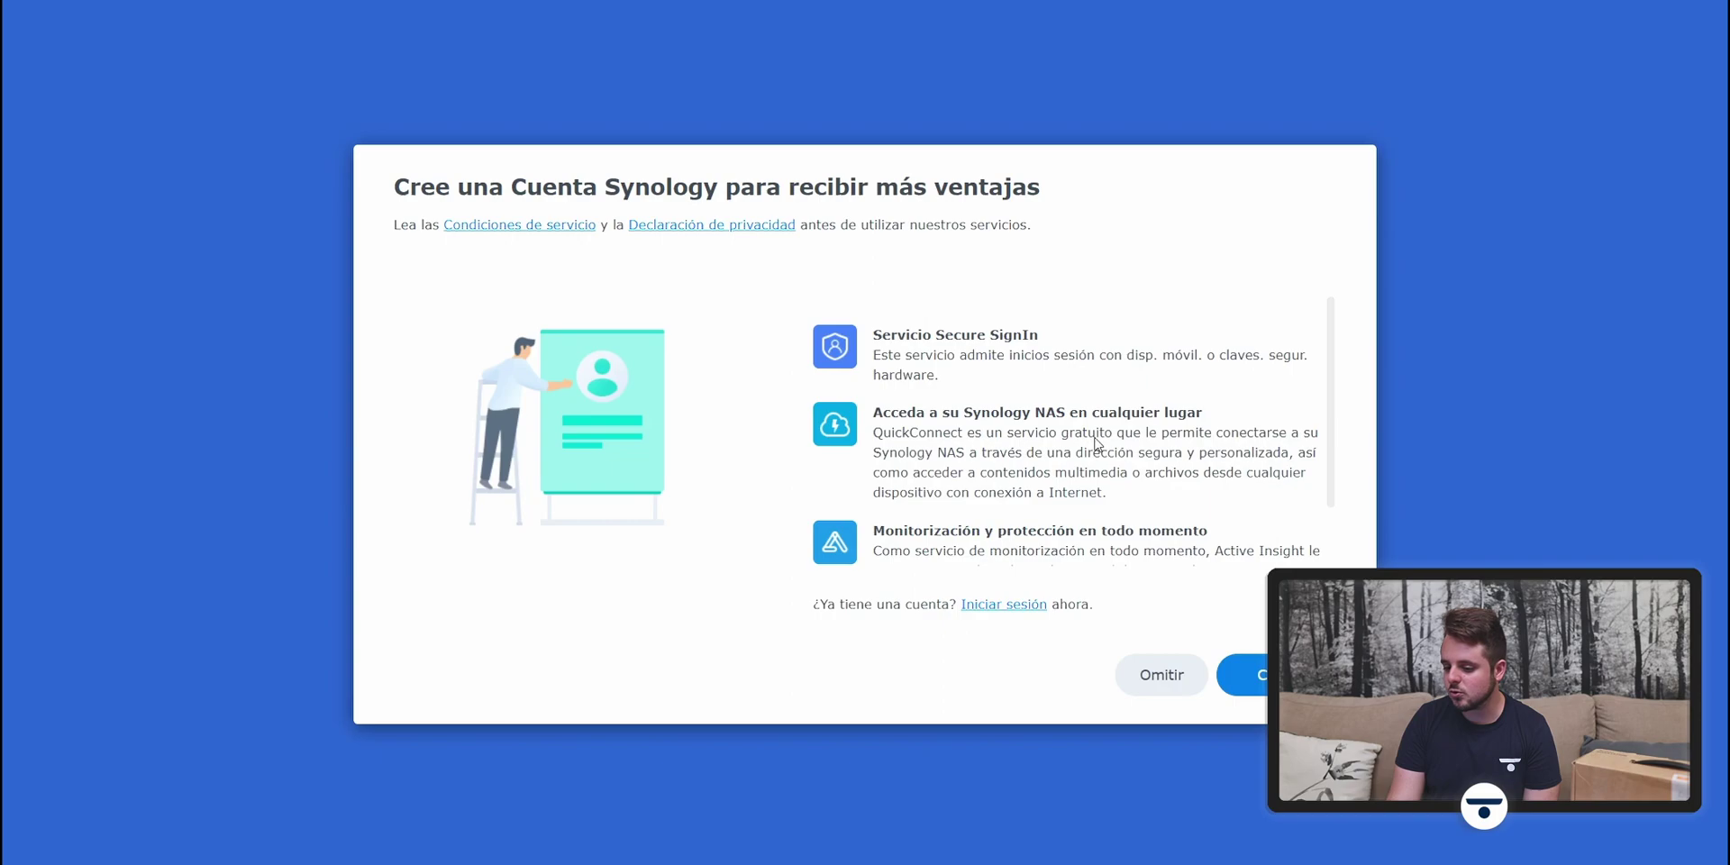
{"action": "scroll", "coordinate": [1096, 442], "scroll_direction": "down", "scroll_amount": 1}
{"action": "scroll", "coordinate": [1135, 497], "scroll_direction": "up", "scroll_amount": 1}
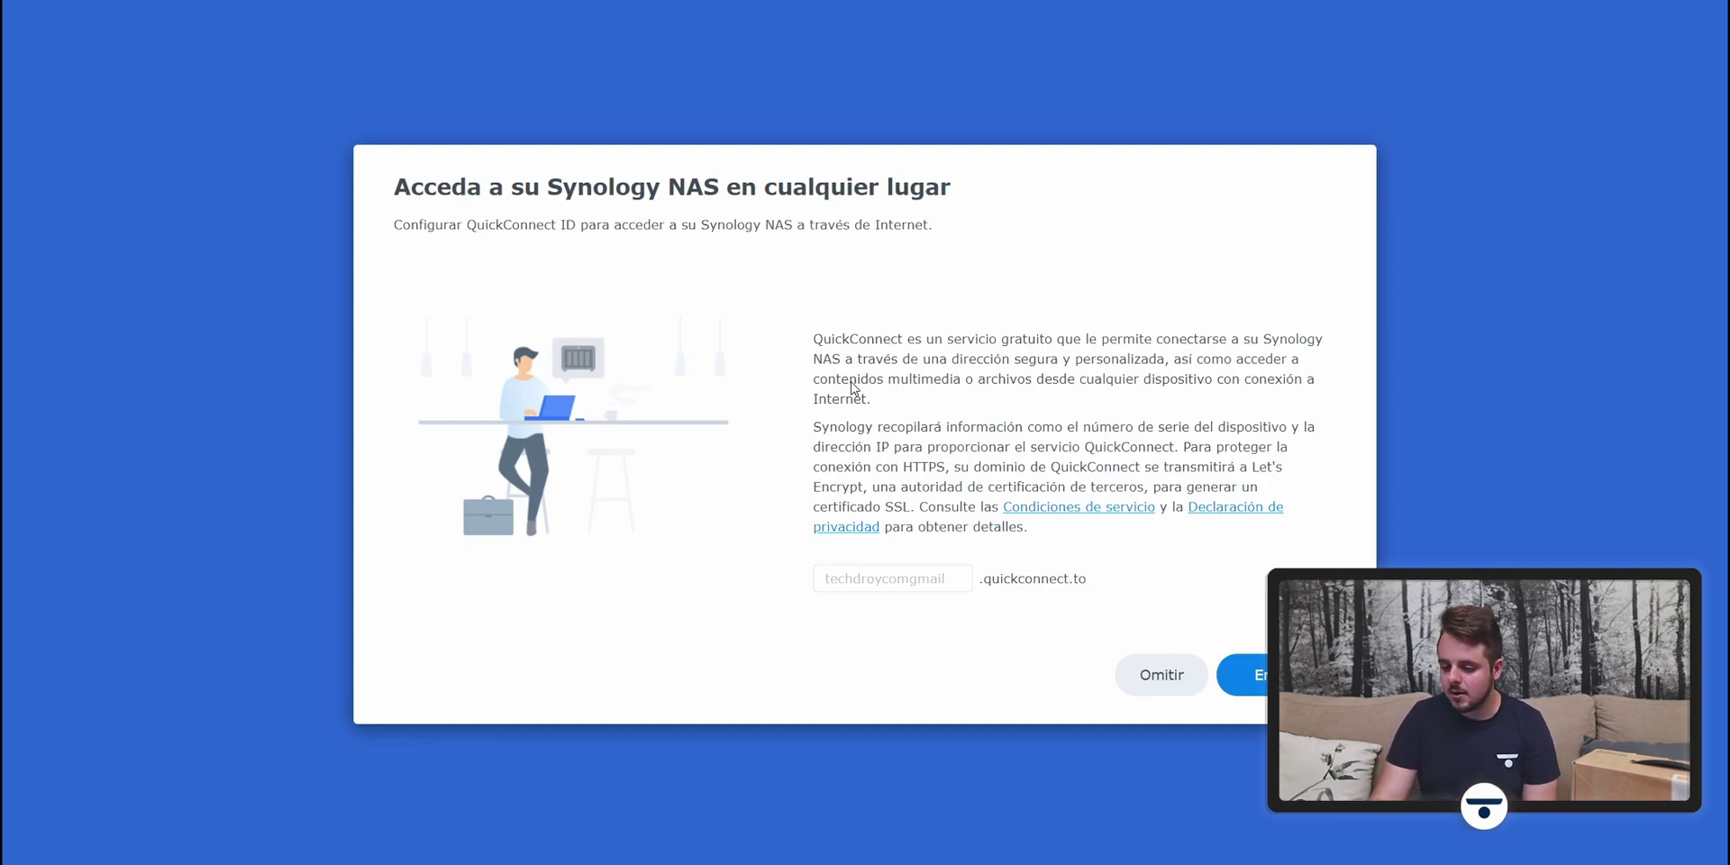
Step: Register a QuickConnect ID for remote access to the NAS
{"action": "left_click", "coordinate": [906, 581]}
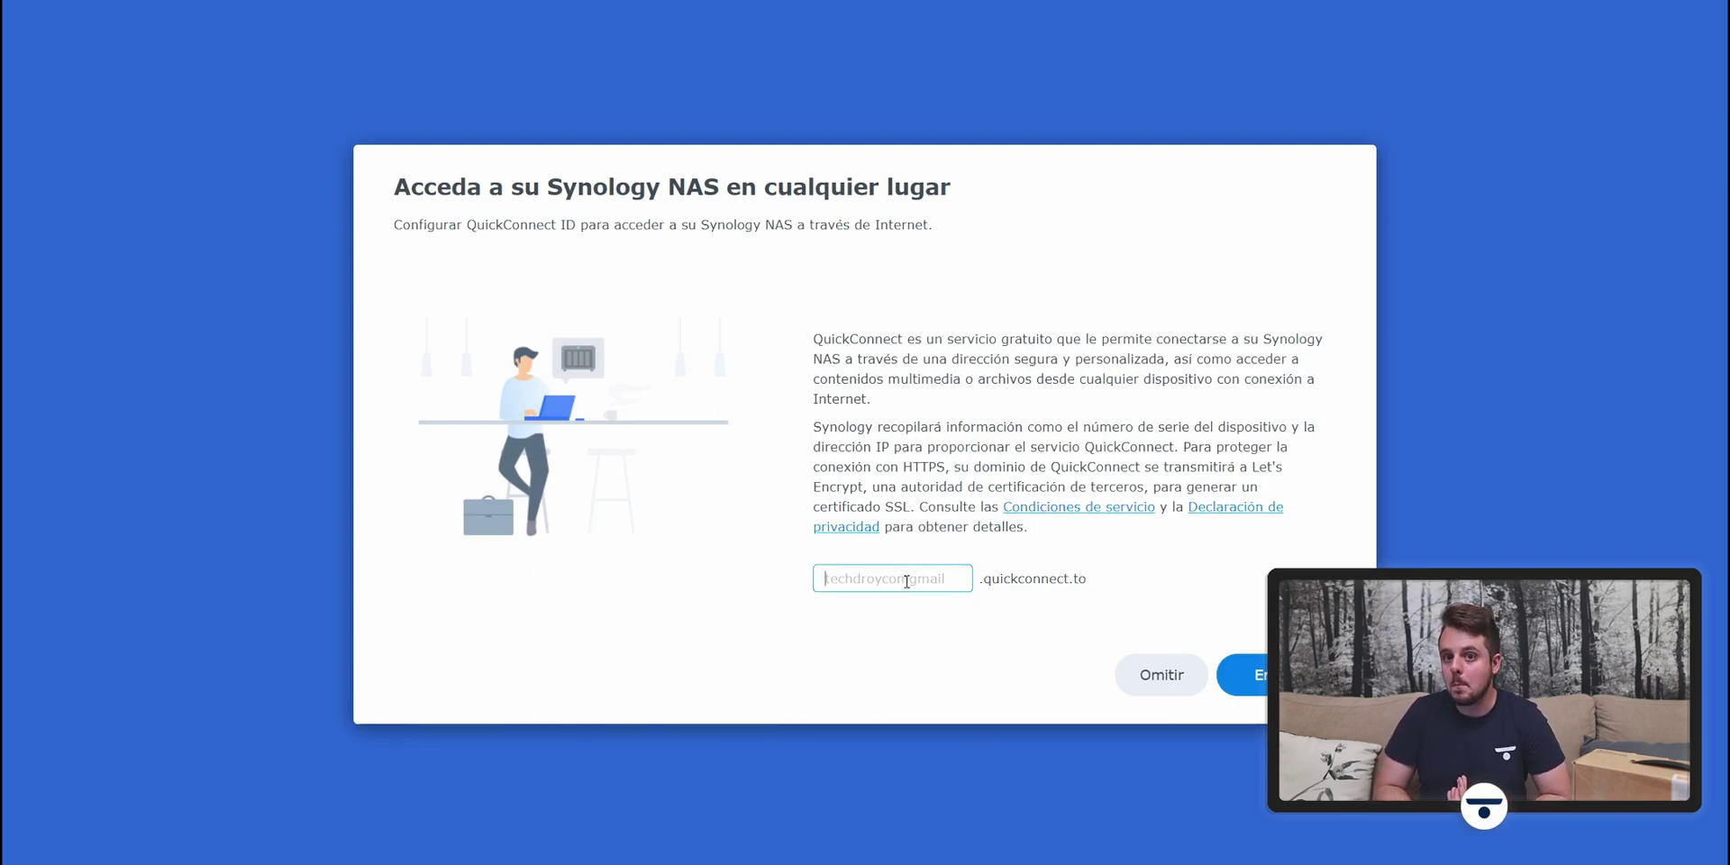
{"action": "type", "text": "techdroynas"}
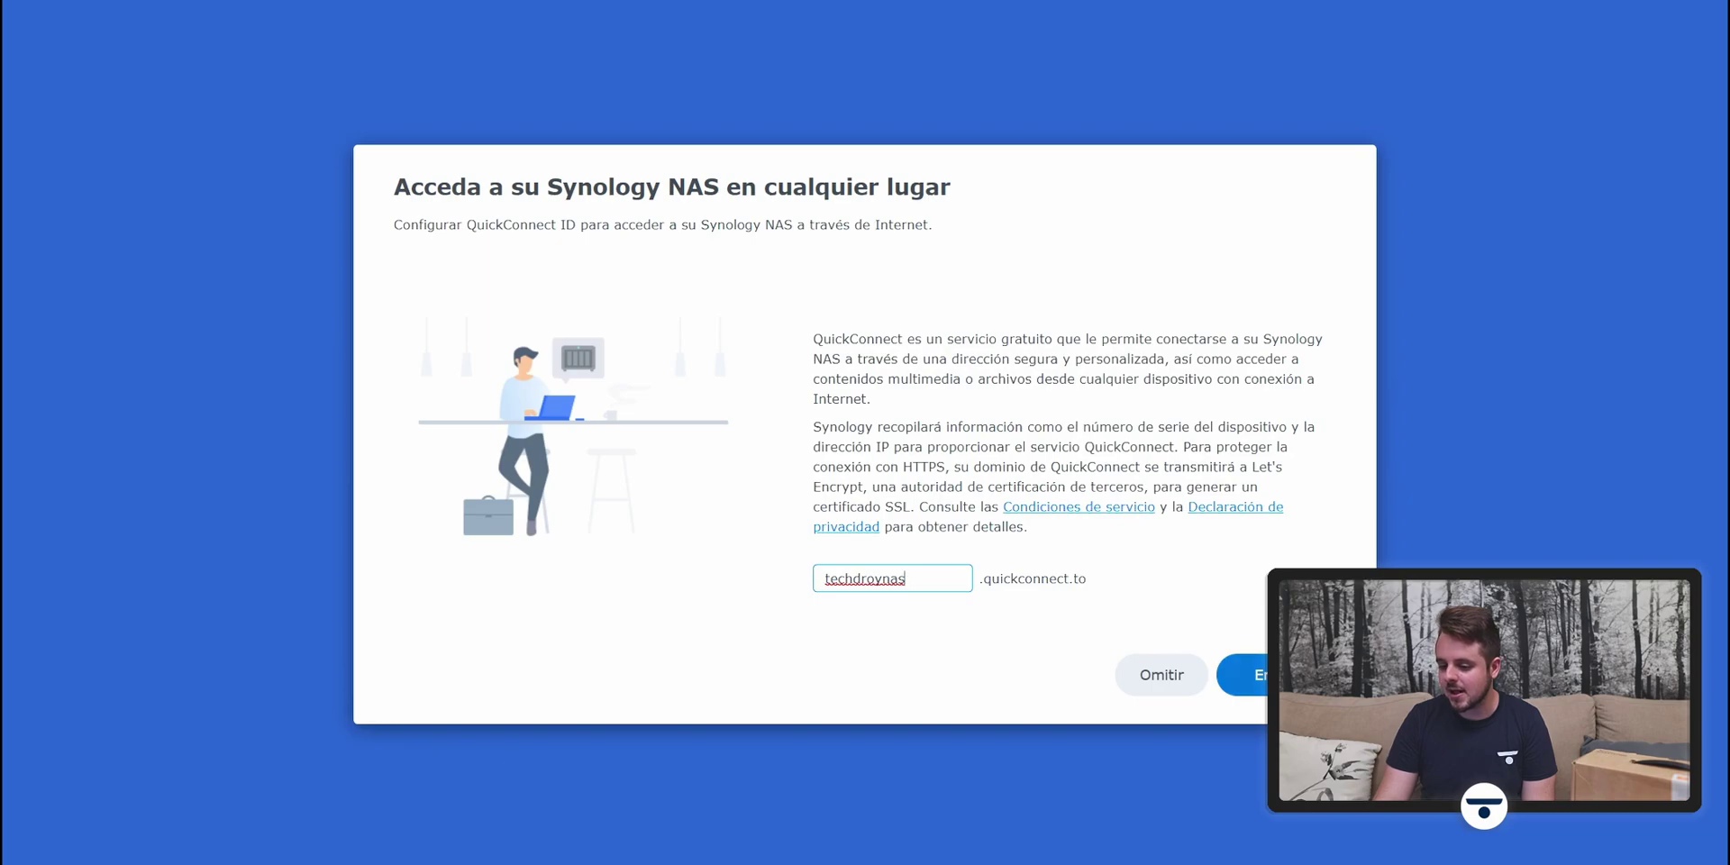
{"action": "key", "text": "Return"}
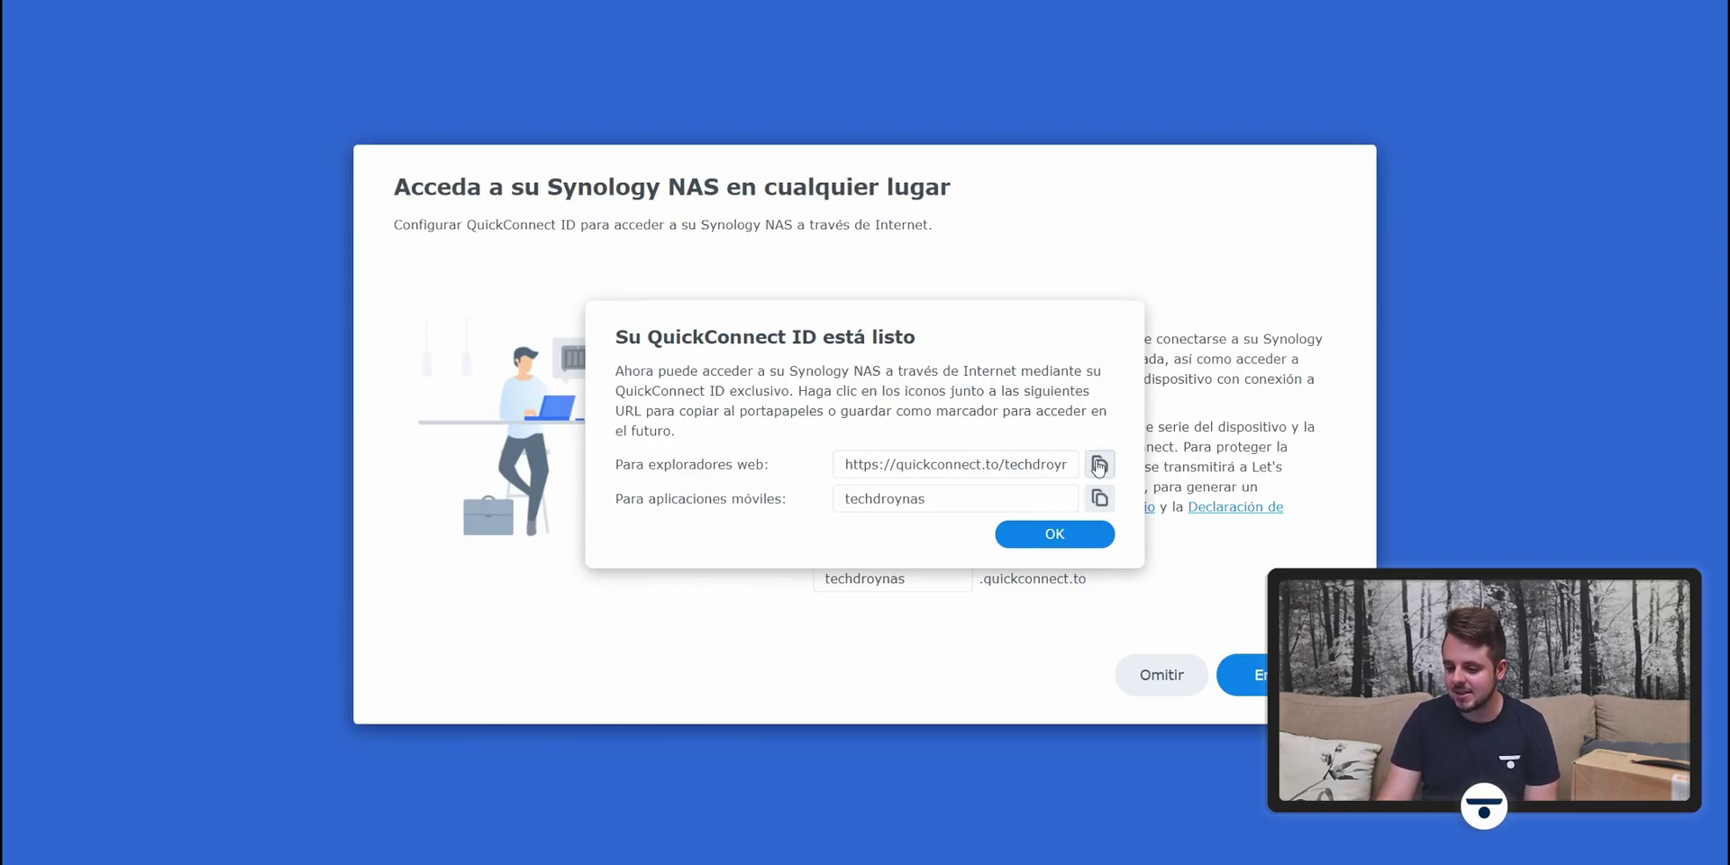
Step: Copy the QuickConnect web access address and confirm the dialog
{"action": "left_click_drag", "start_coordinate": [851, 464], "coordinate": [1094, 492]}
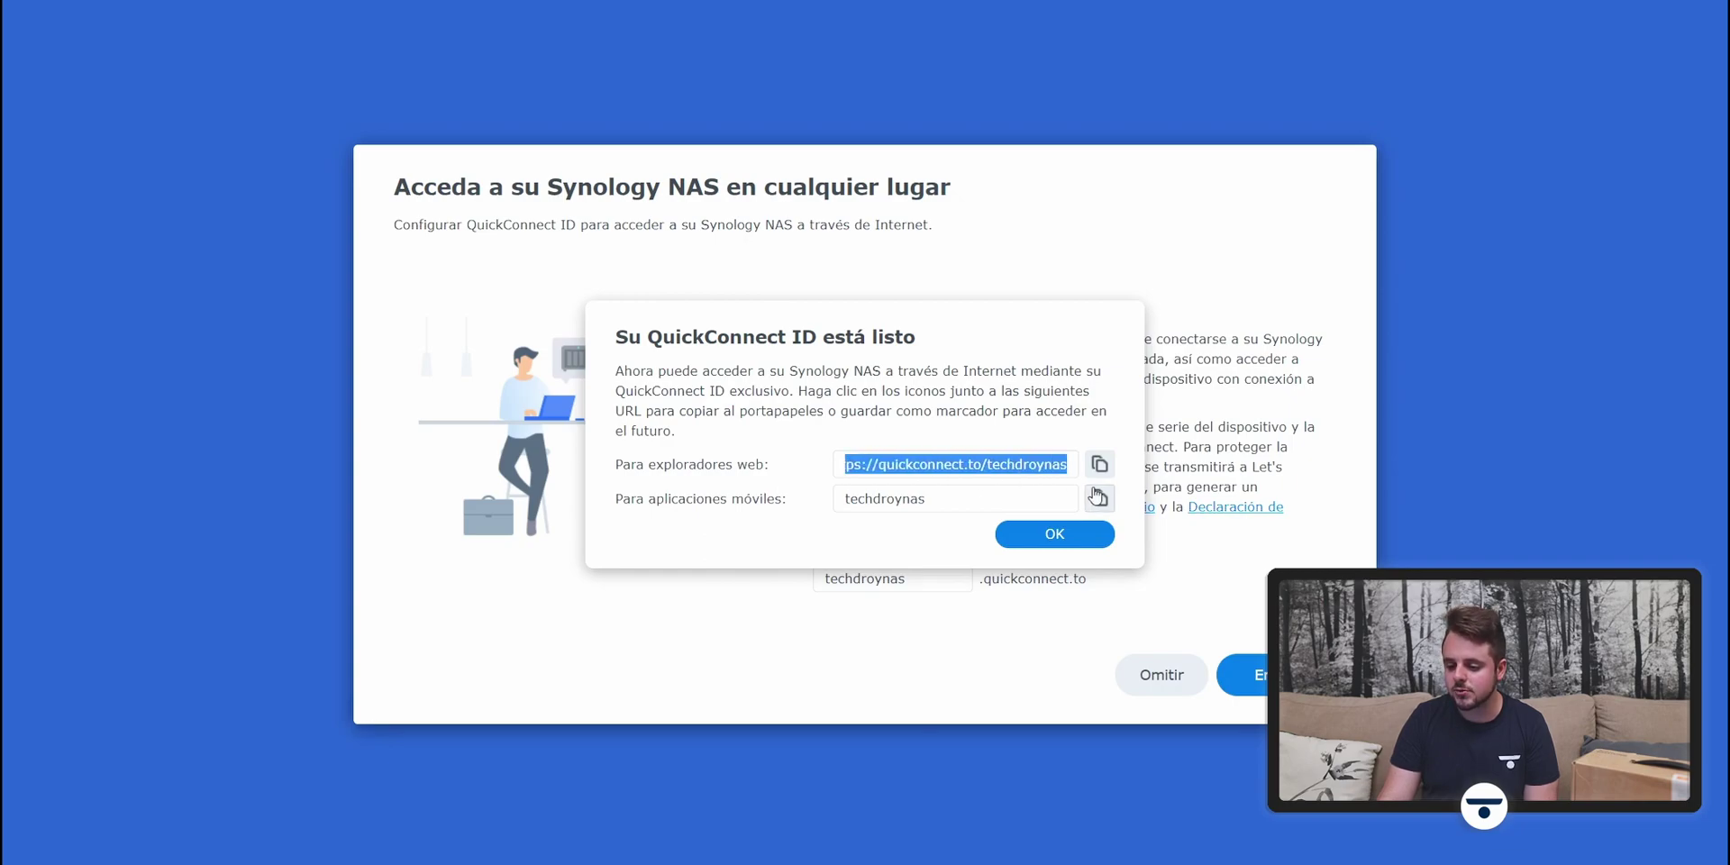
{"action": "left_click", "coordinate": [1099, 465]}
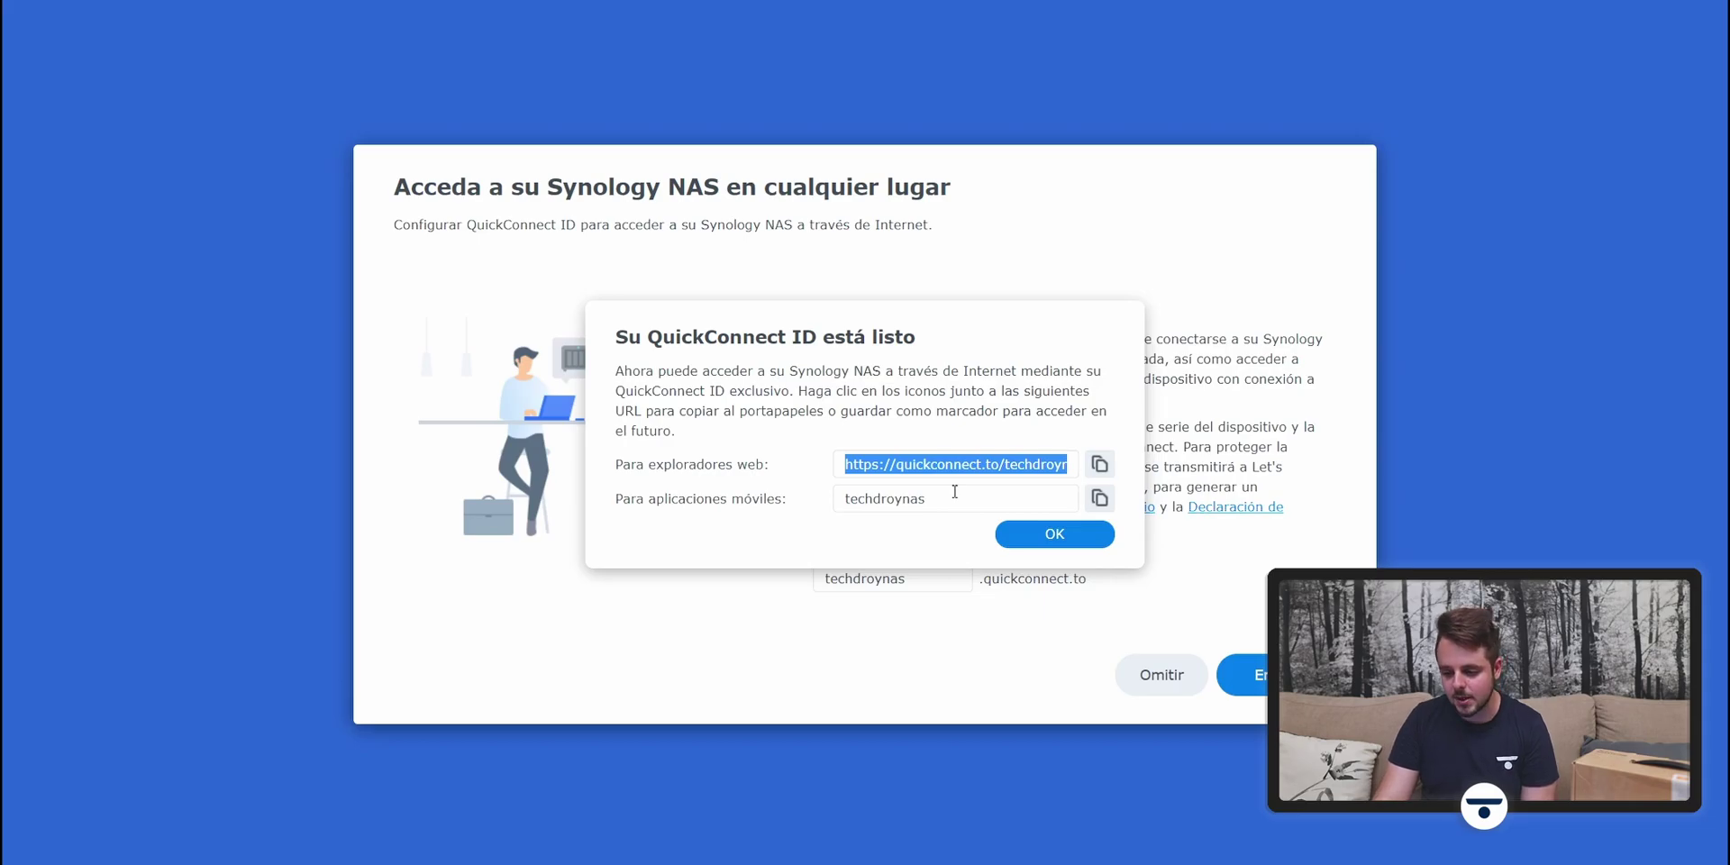
{"action": "left_click", "coordinate": [1052, 537]}
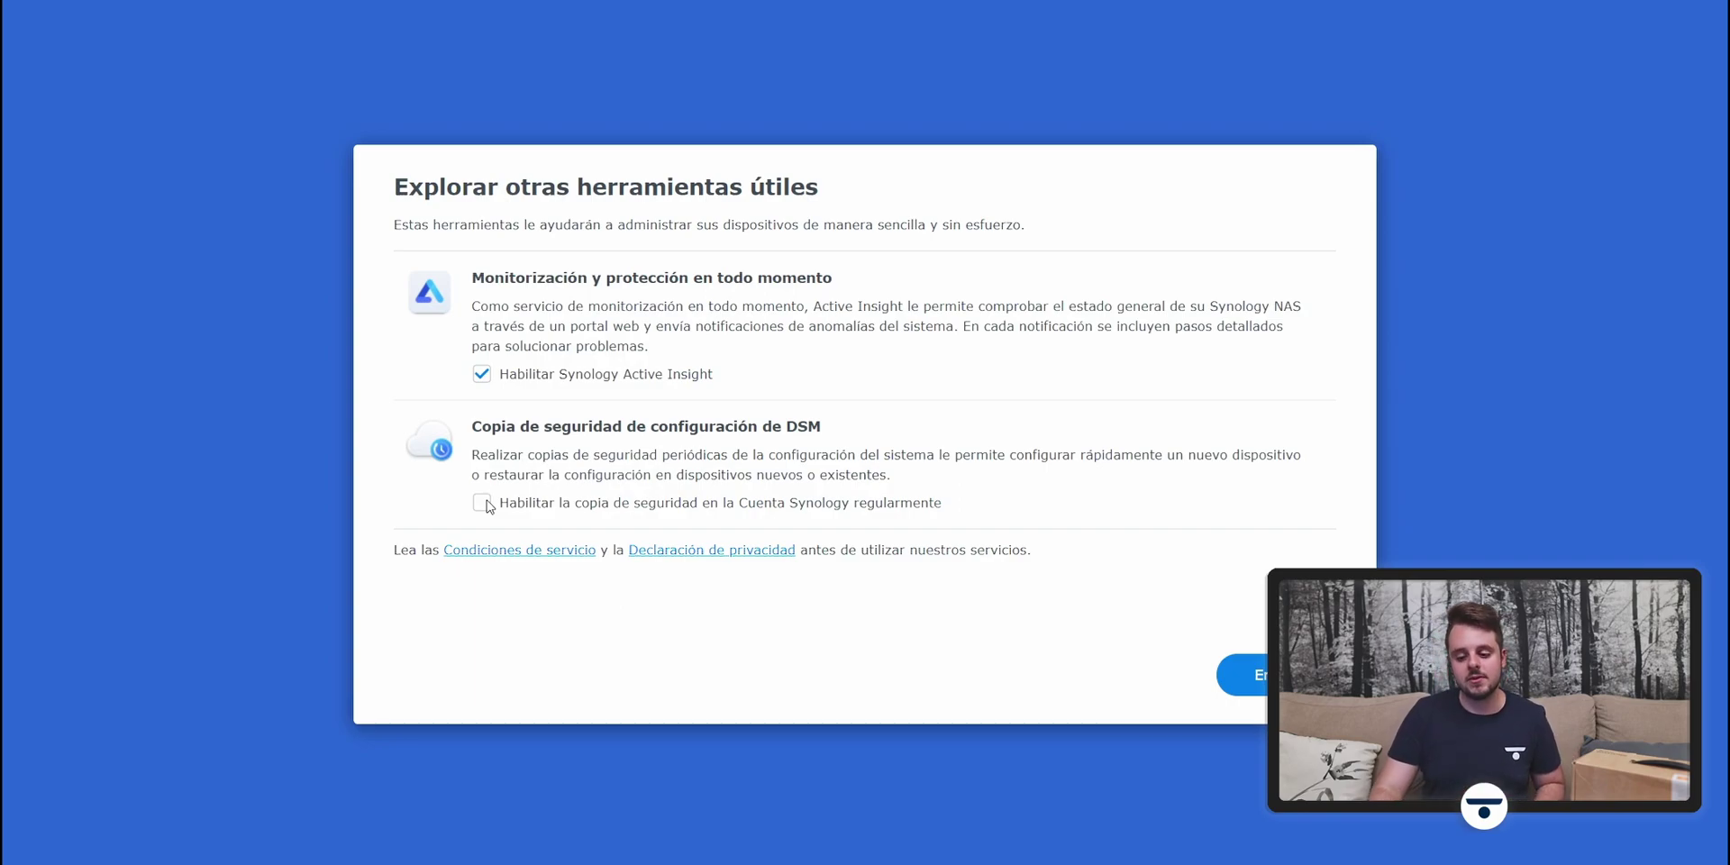
Step: Enable regular configuration backup to the Synology Account and submit the wizard
{"action": "left_click", "coordinate": [483, 503]}
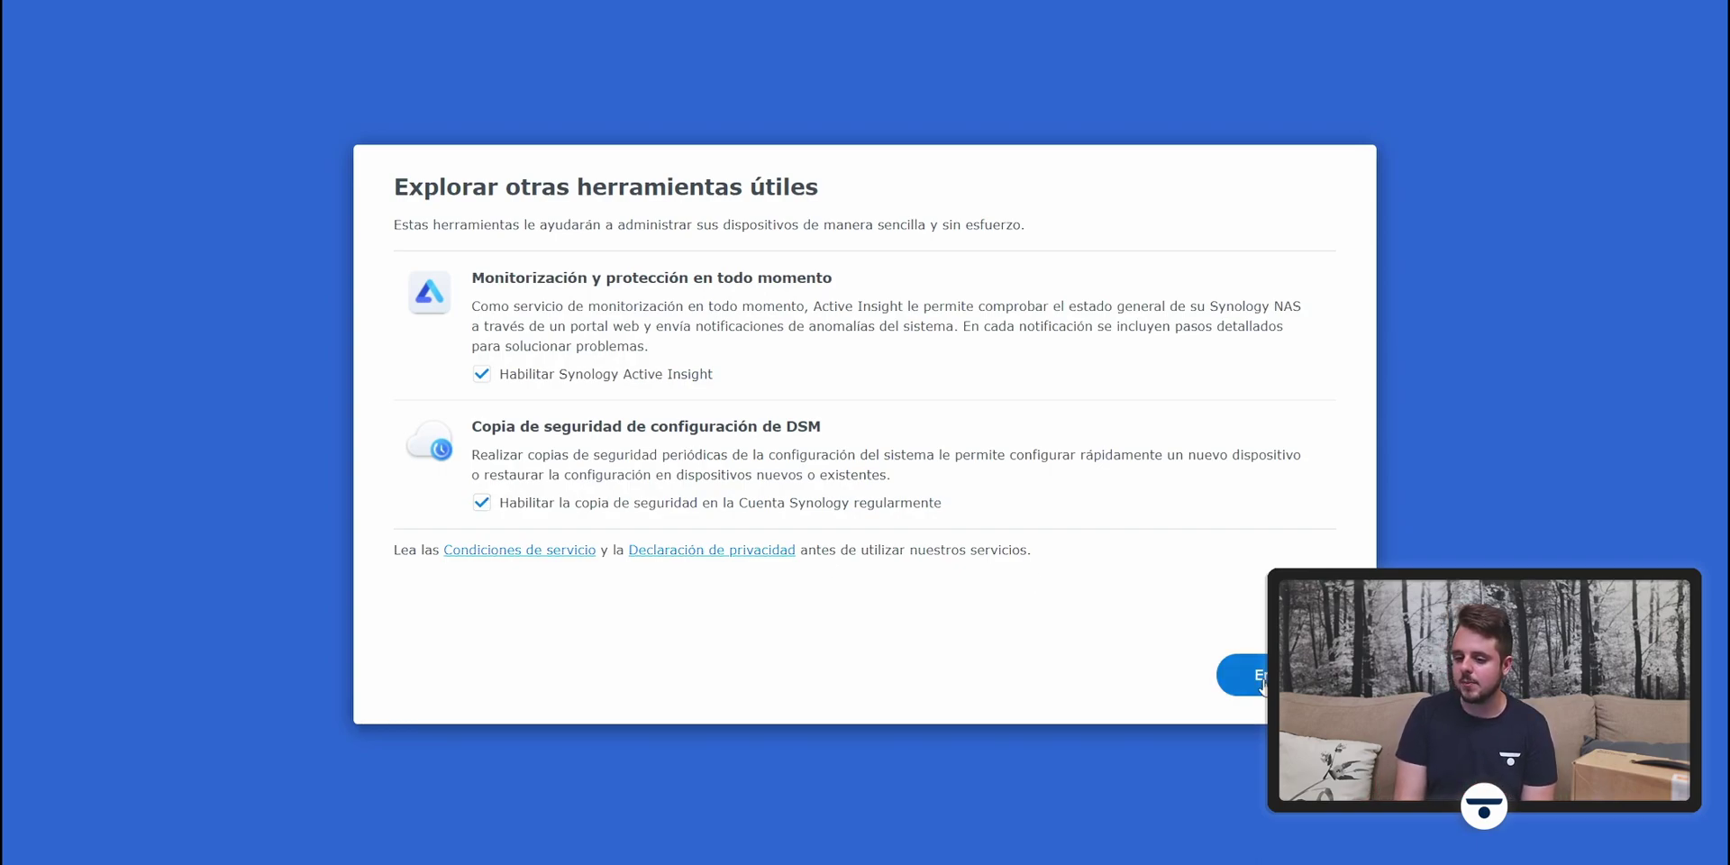
{"action": "left_click", "coordinate": [1260, 678]}
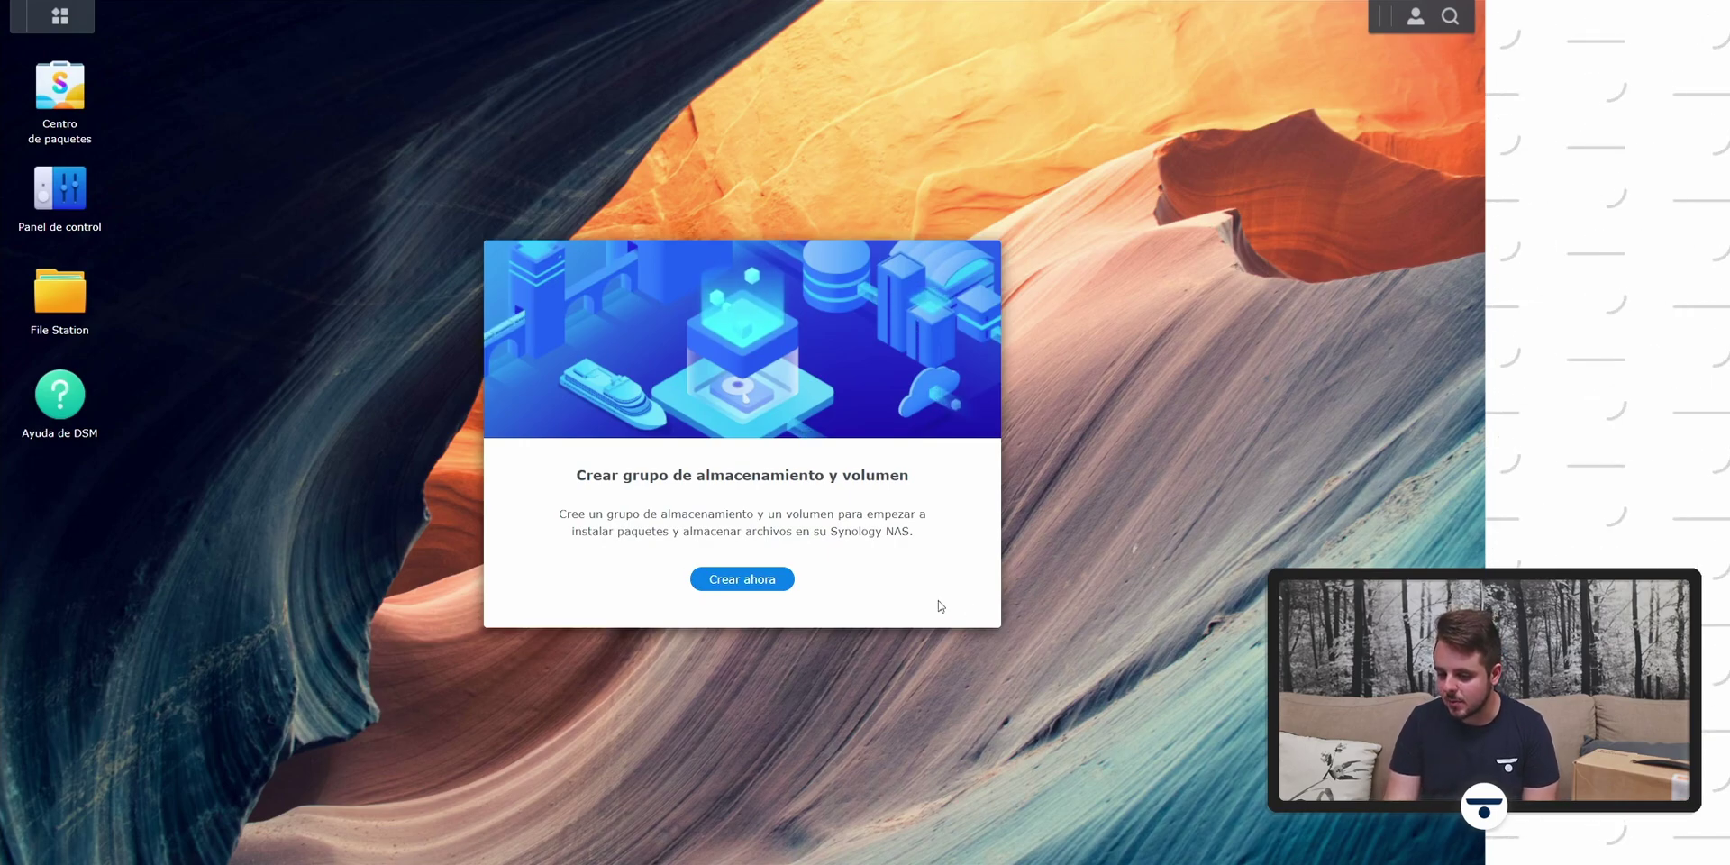
Step: Start the storage pool wizard and keep SHR as the RAID type
{"action": "left_click", "coordinate": [747, 579]}
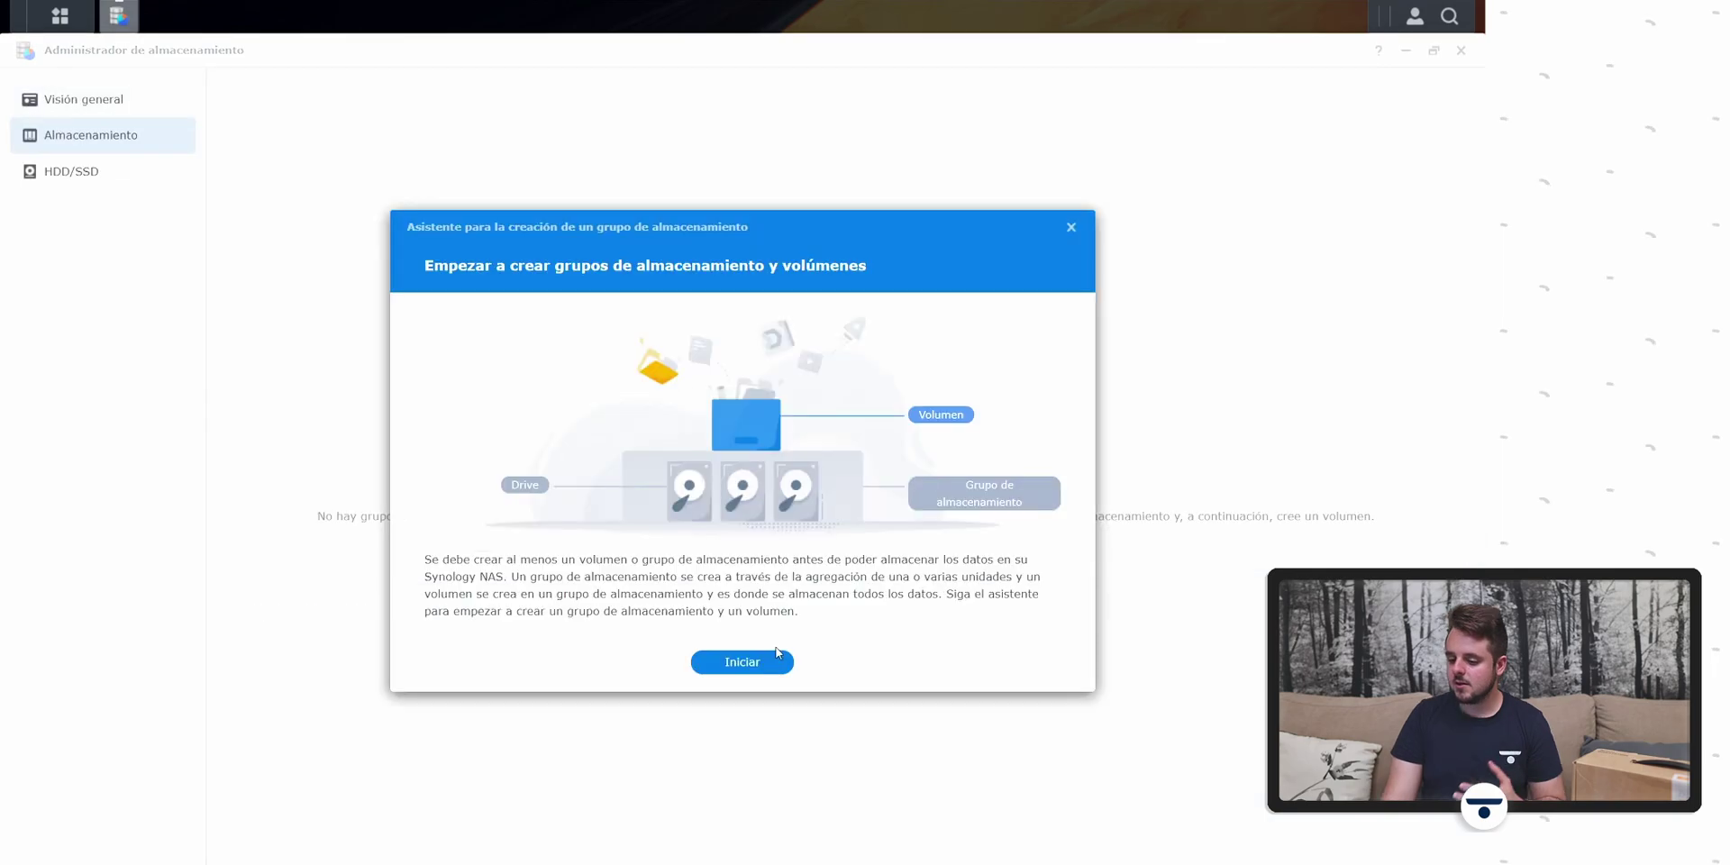
{"action": "left_click", "coordinate": [771, 664]}
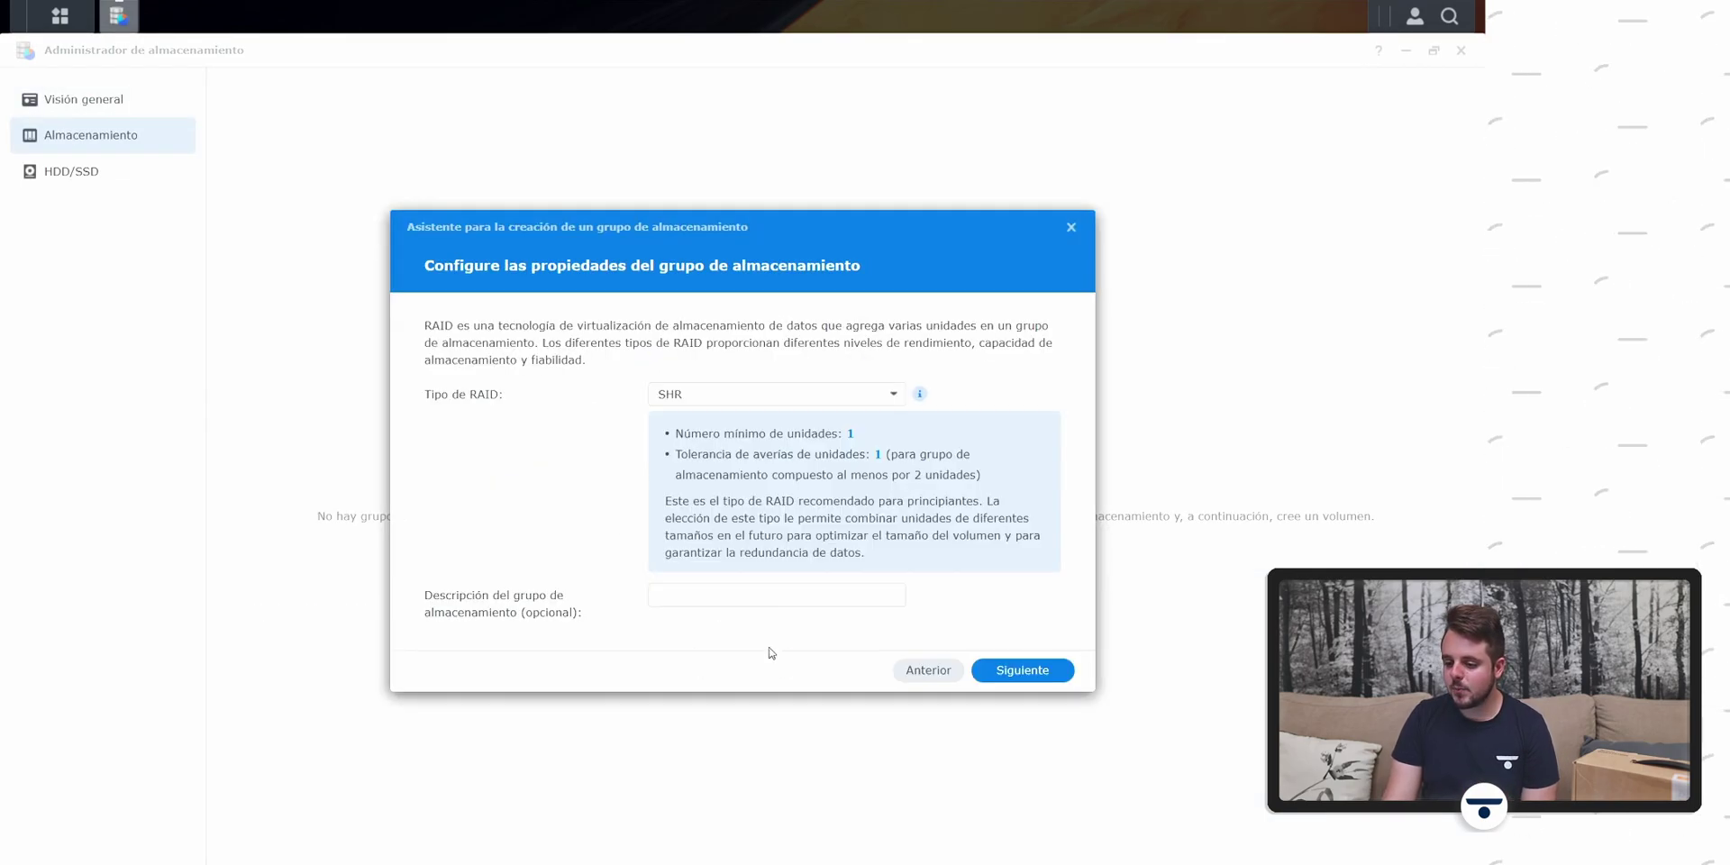
{"action": "left_click", "coordinate": [734, 393]}
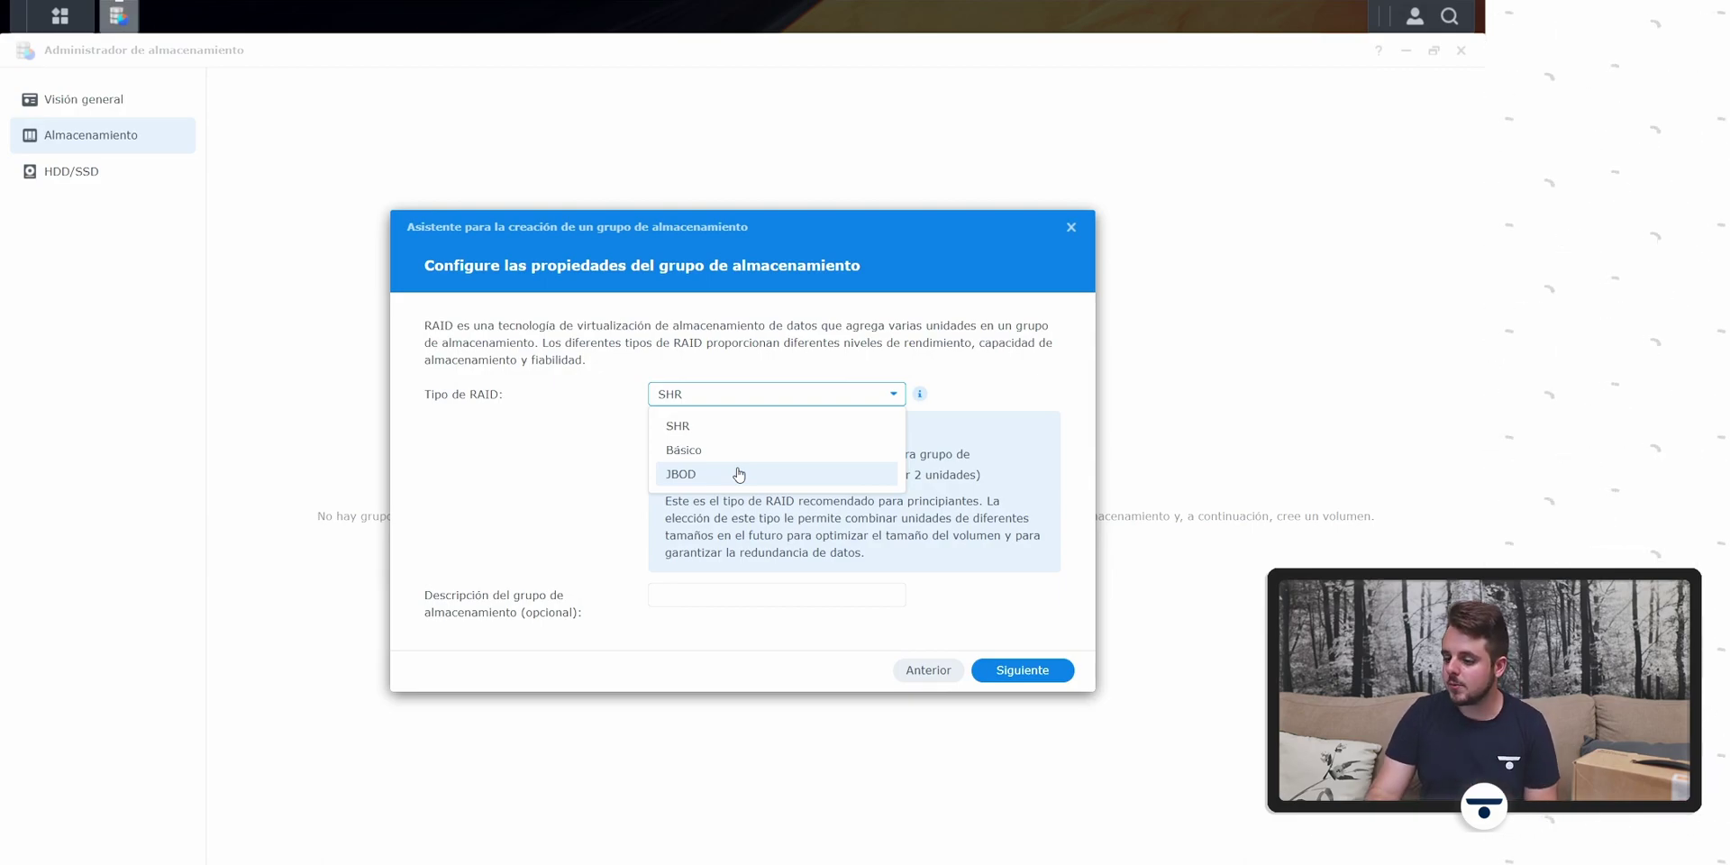
{"action": "left_click", "coordinate": [920, 393]}
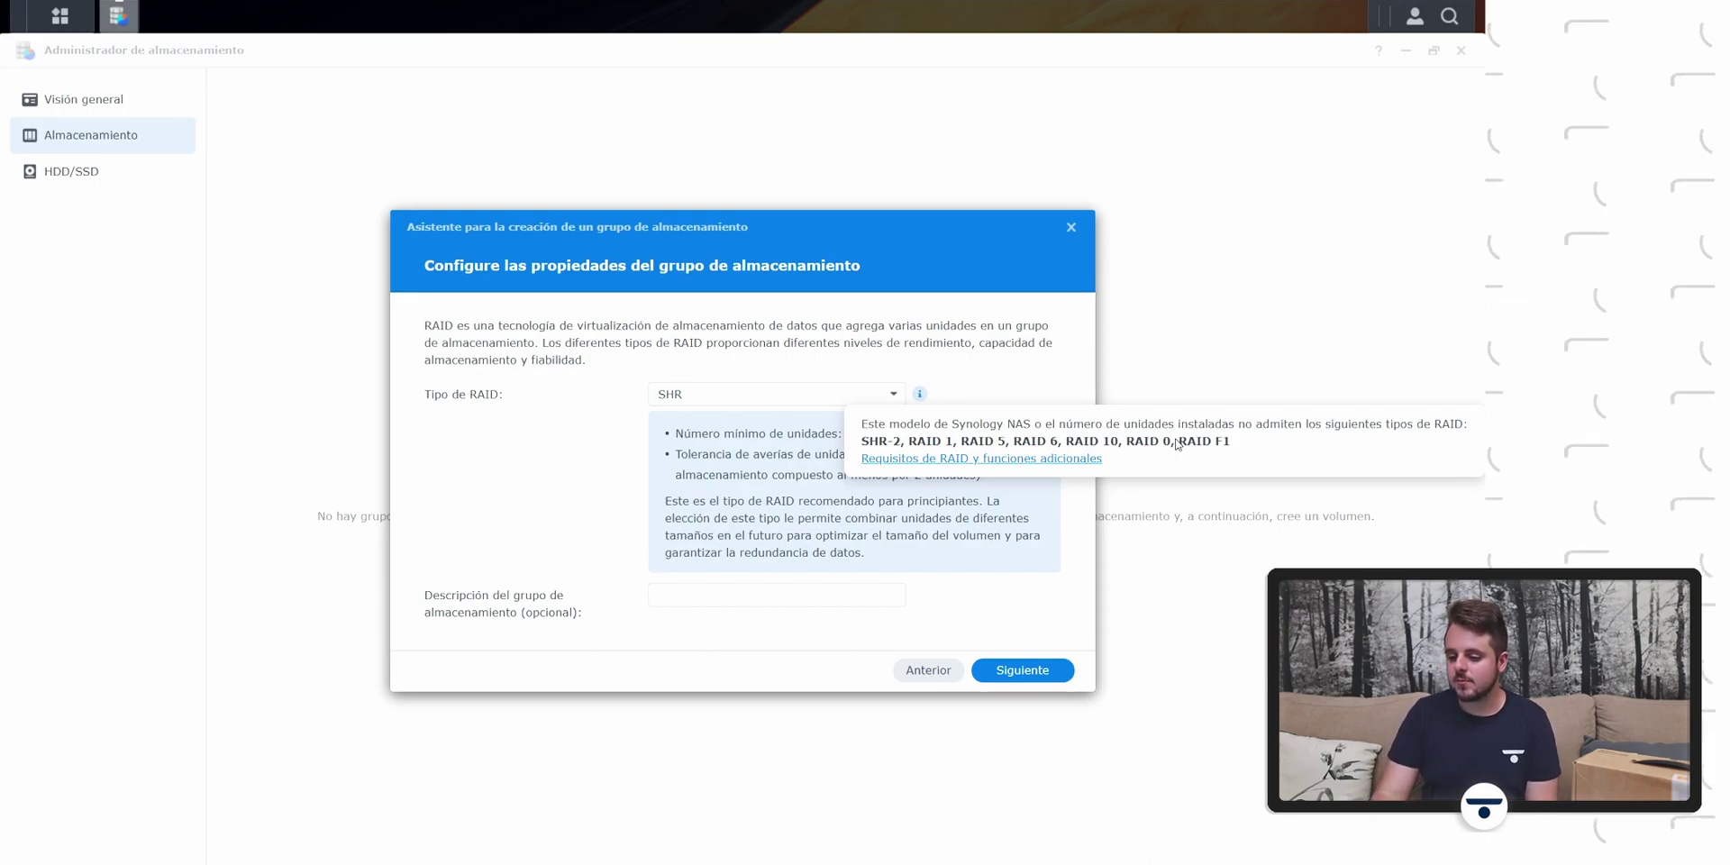
{"action": "left_click", "coordinate": [758, 389]}
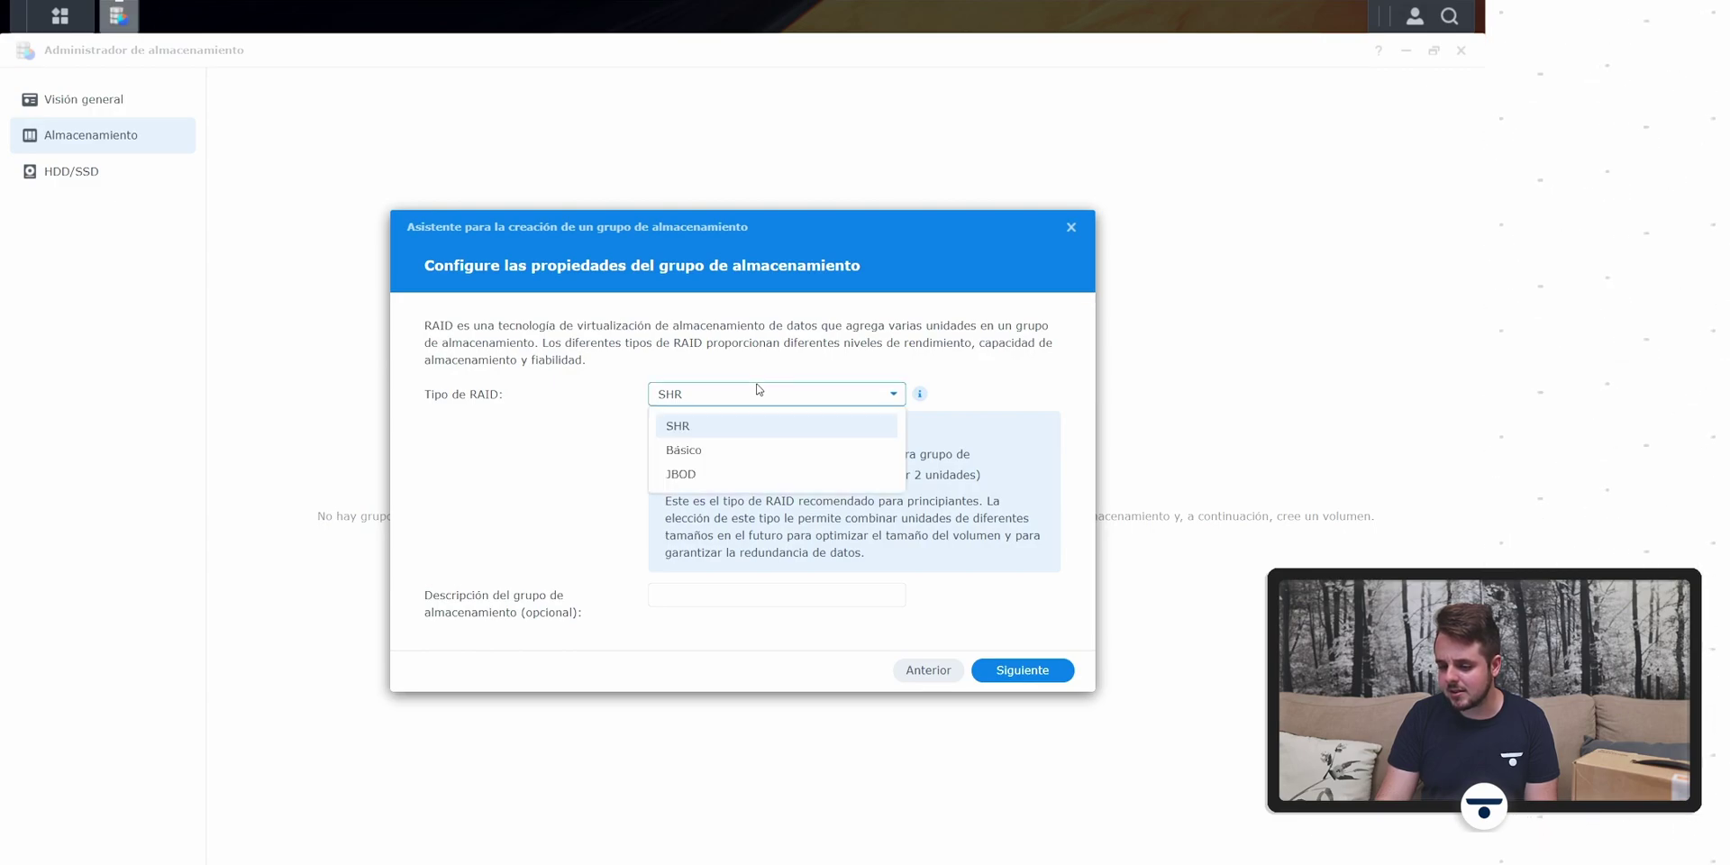
{"action": "left_click", "coordinate": [759, 389]}
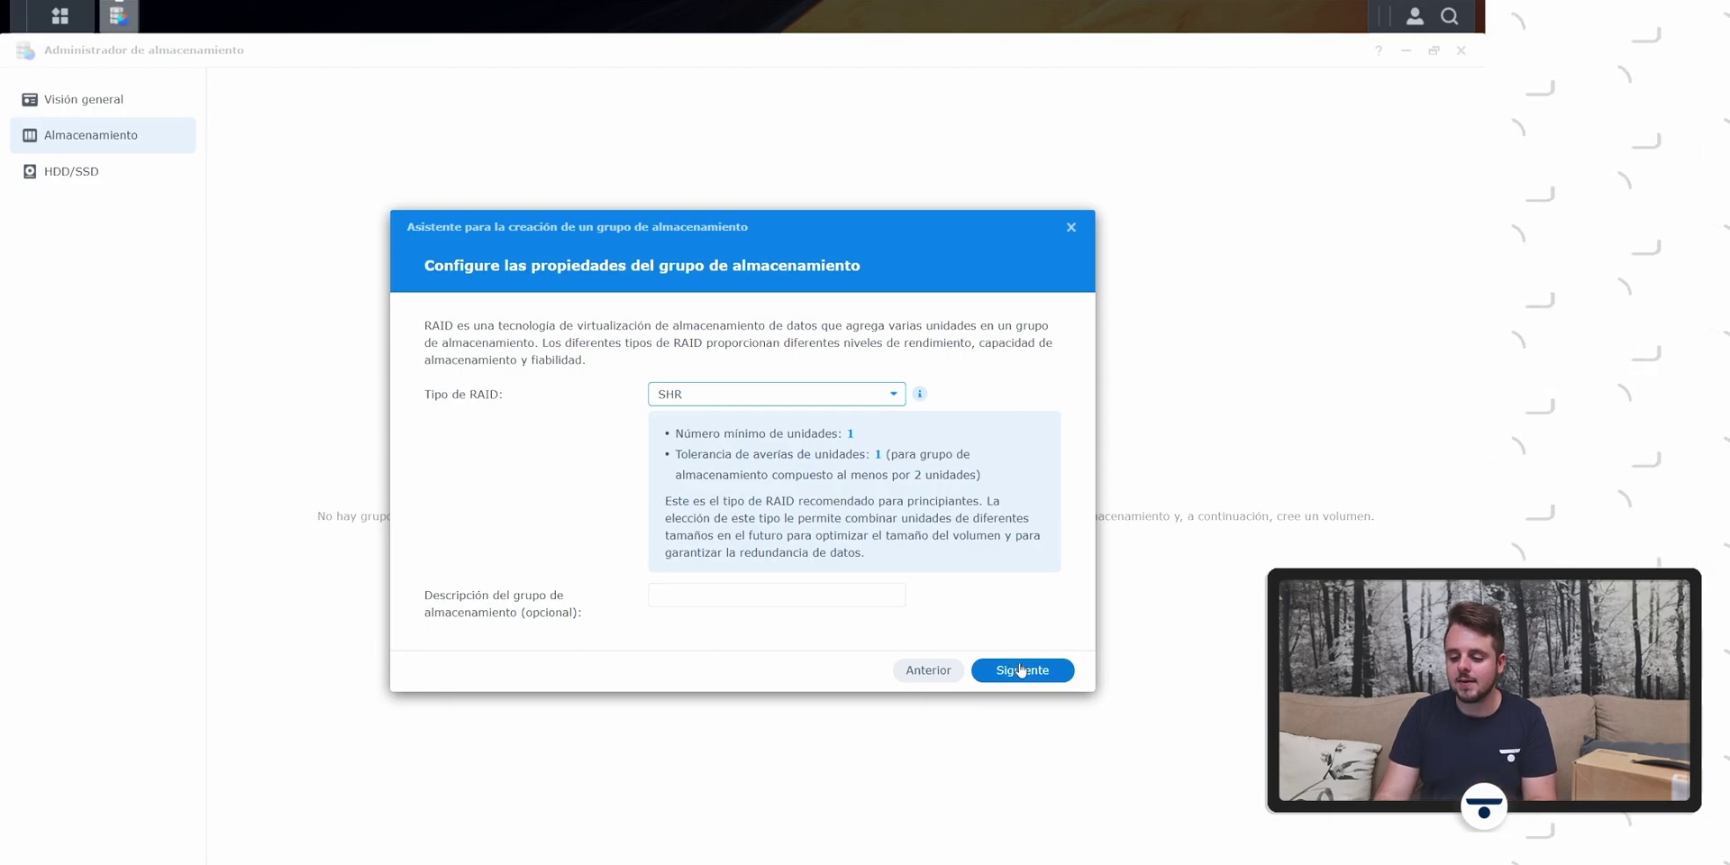
Step: Continue past the optional description with Drive 2 selected for the pool
{"action": "left_click", "coordinate": [850, 591]}
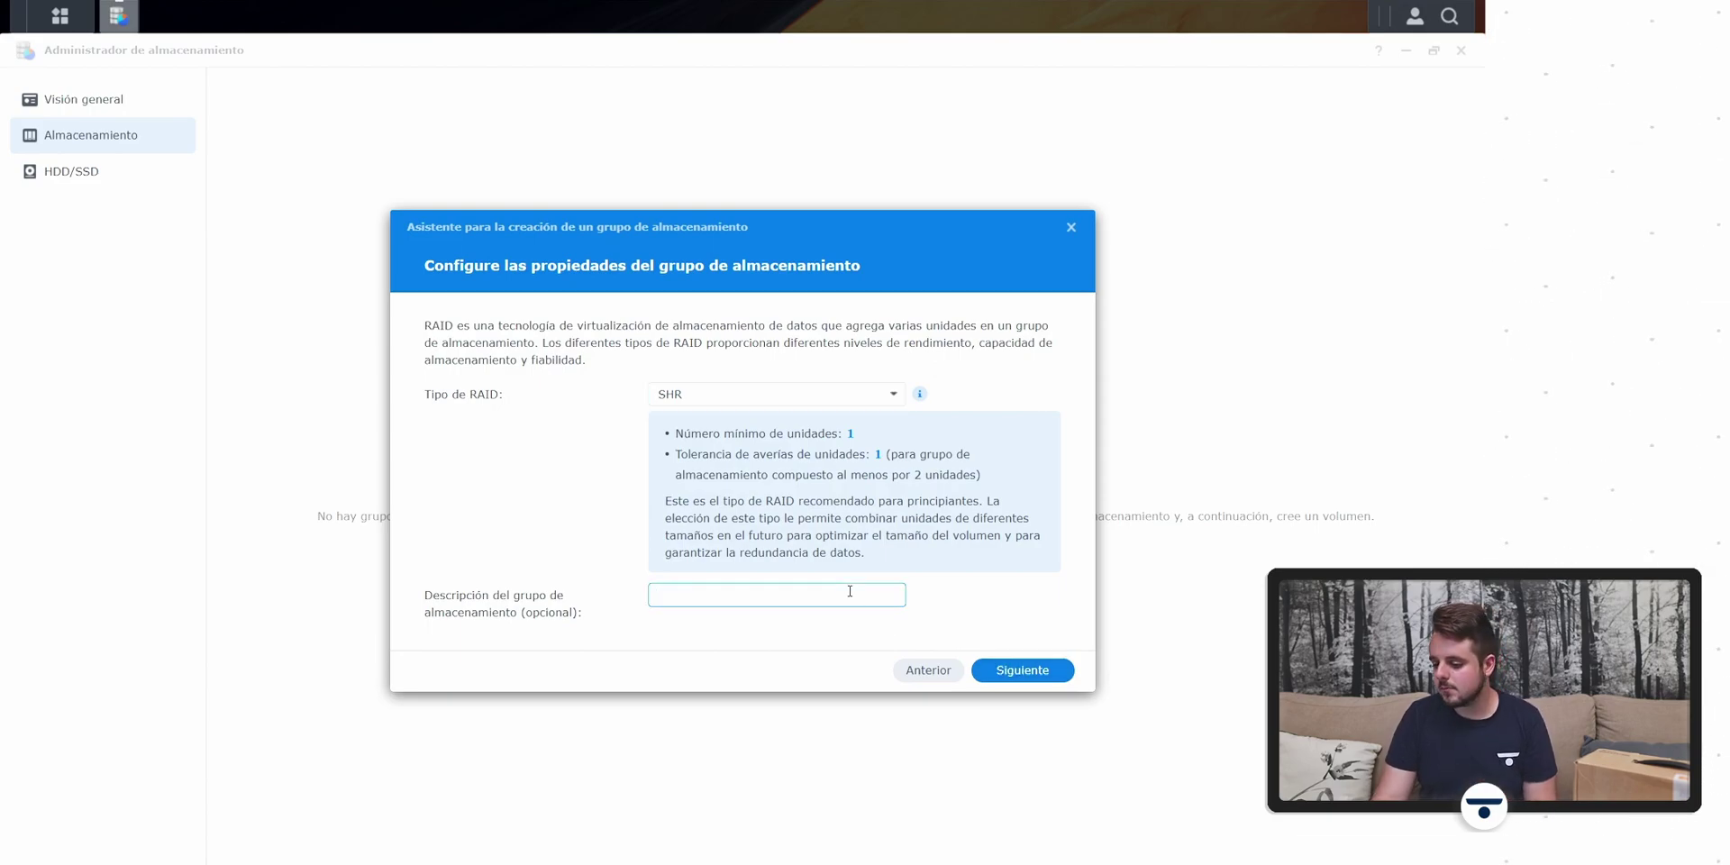
{"action": "left_click", "coordinate": [1020, 671]}
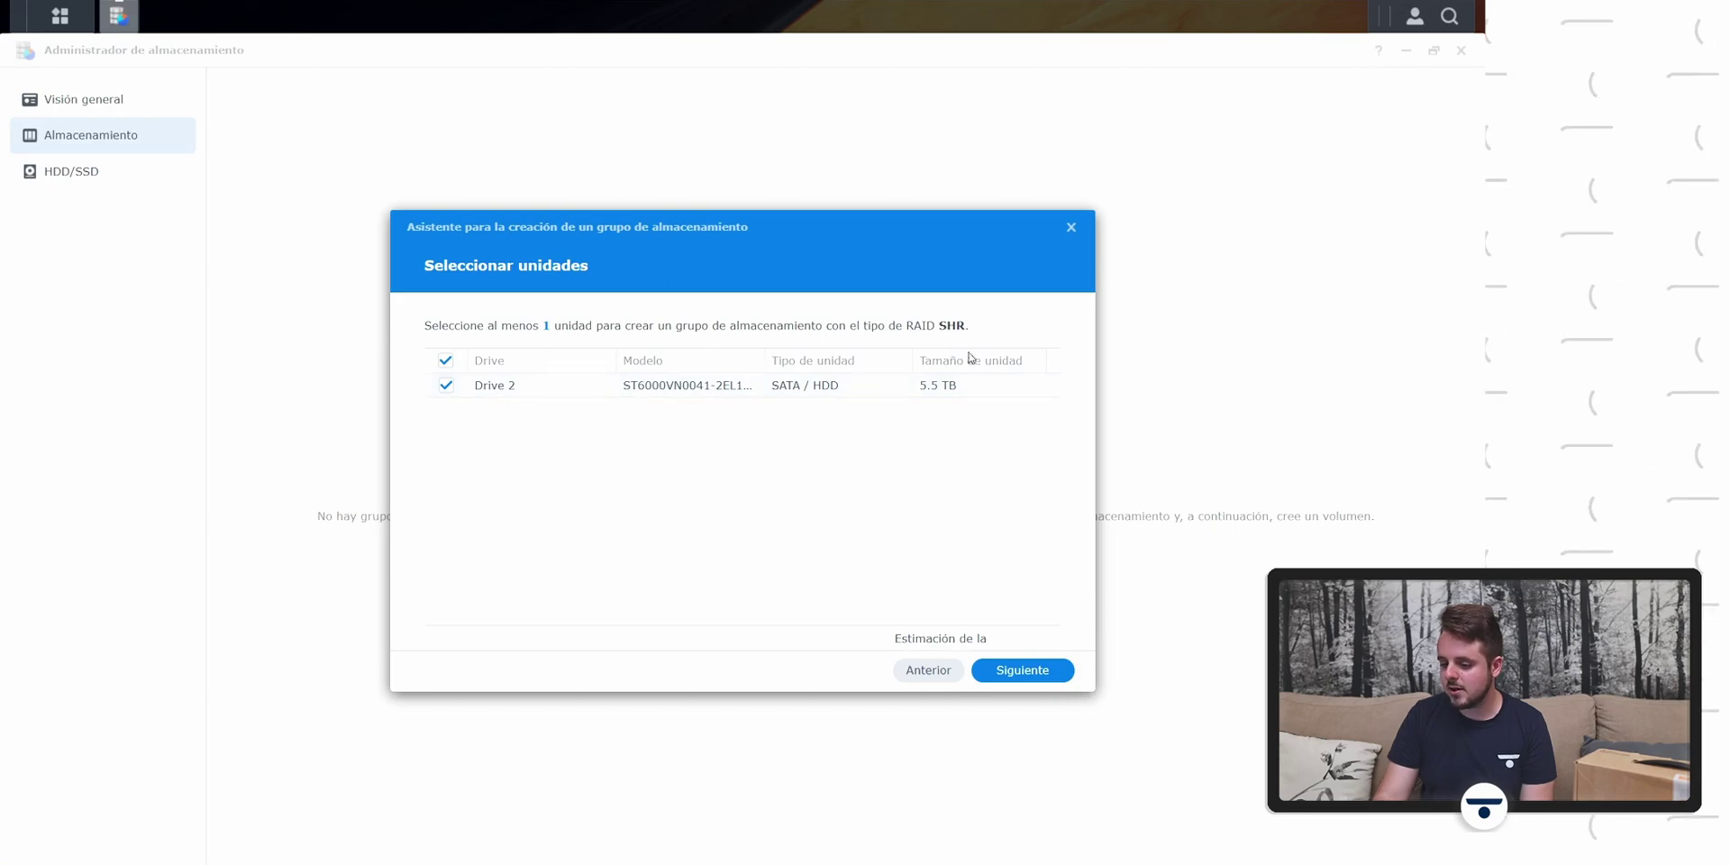
{"action": "left_click", "coordinate": [1036, 673]}
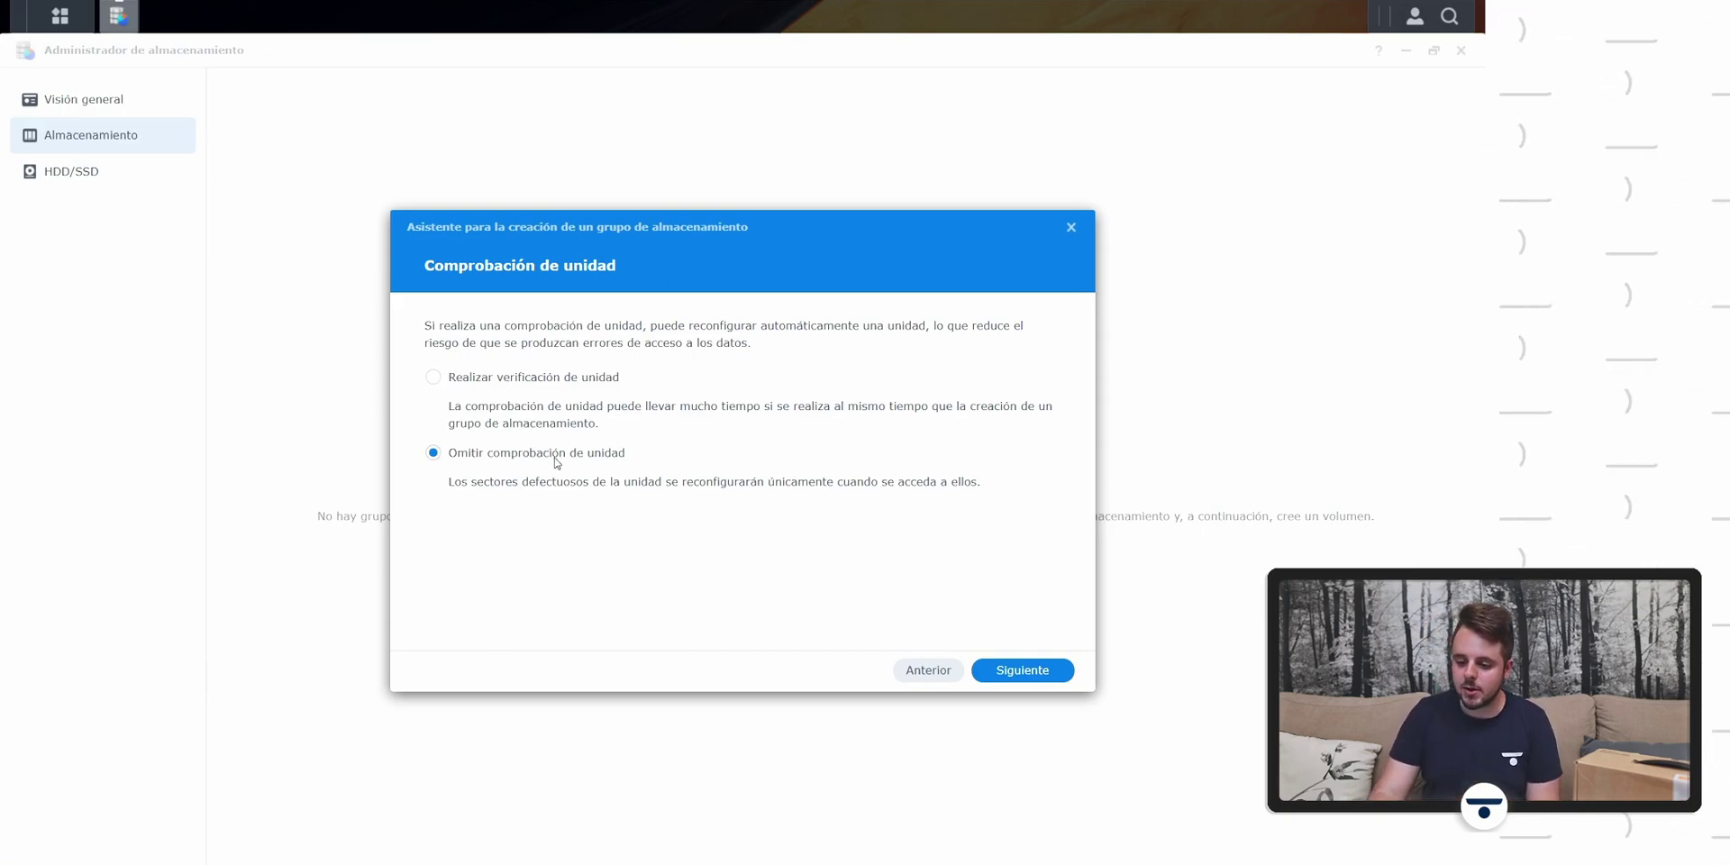
Step: Leave Omitir comprobación de unidad selected and continue to volume capacity
{"action": "left_click", "coordinate": [546, 385]}
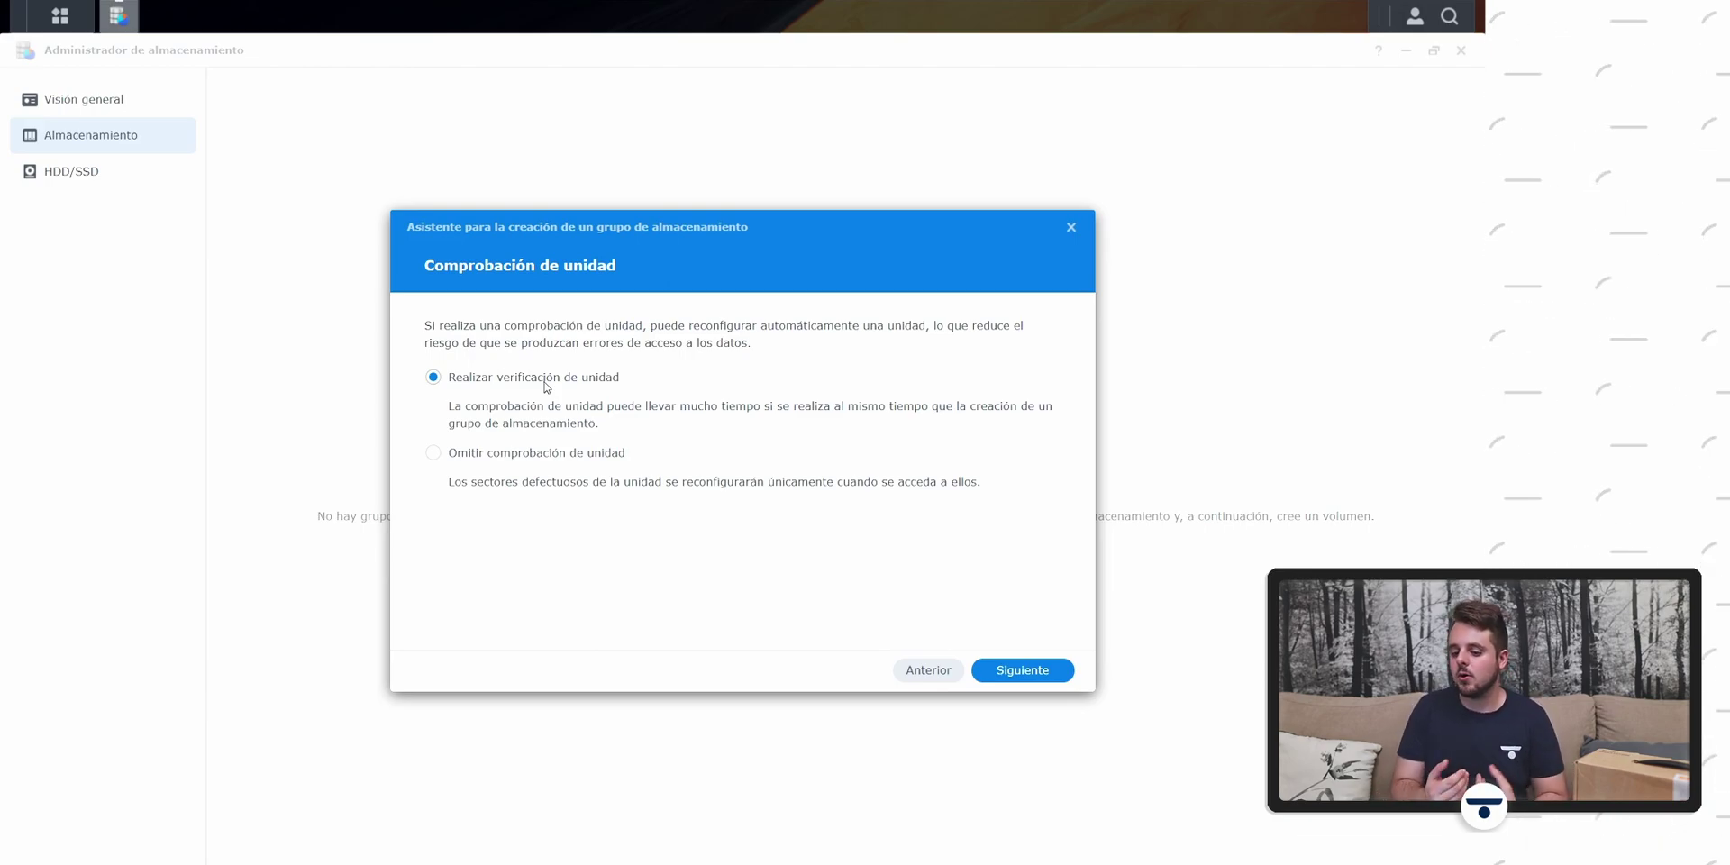
{"action": "left_click", "coordinate": [562, 457]}
{"action": "left_click", "coordinate": [996, 671]}
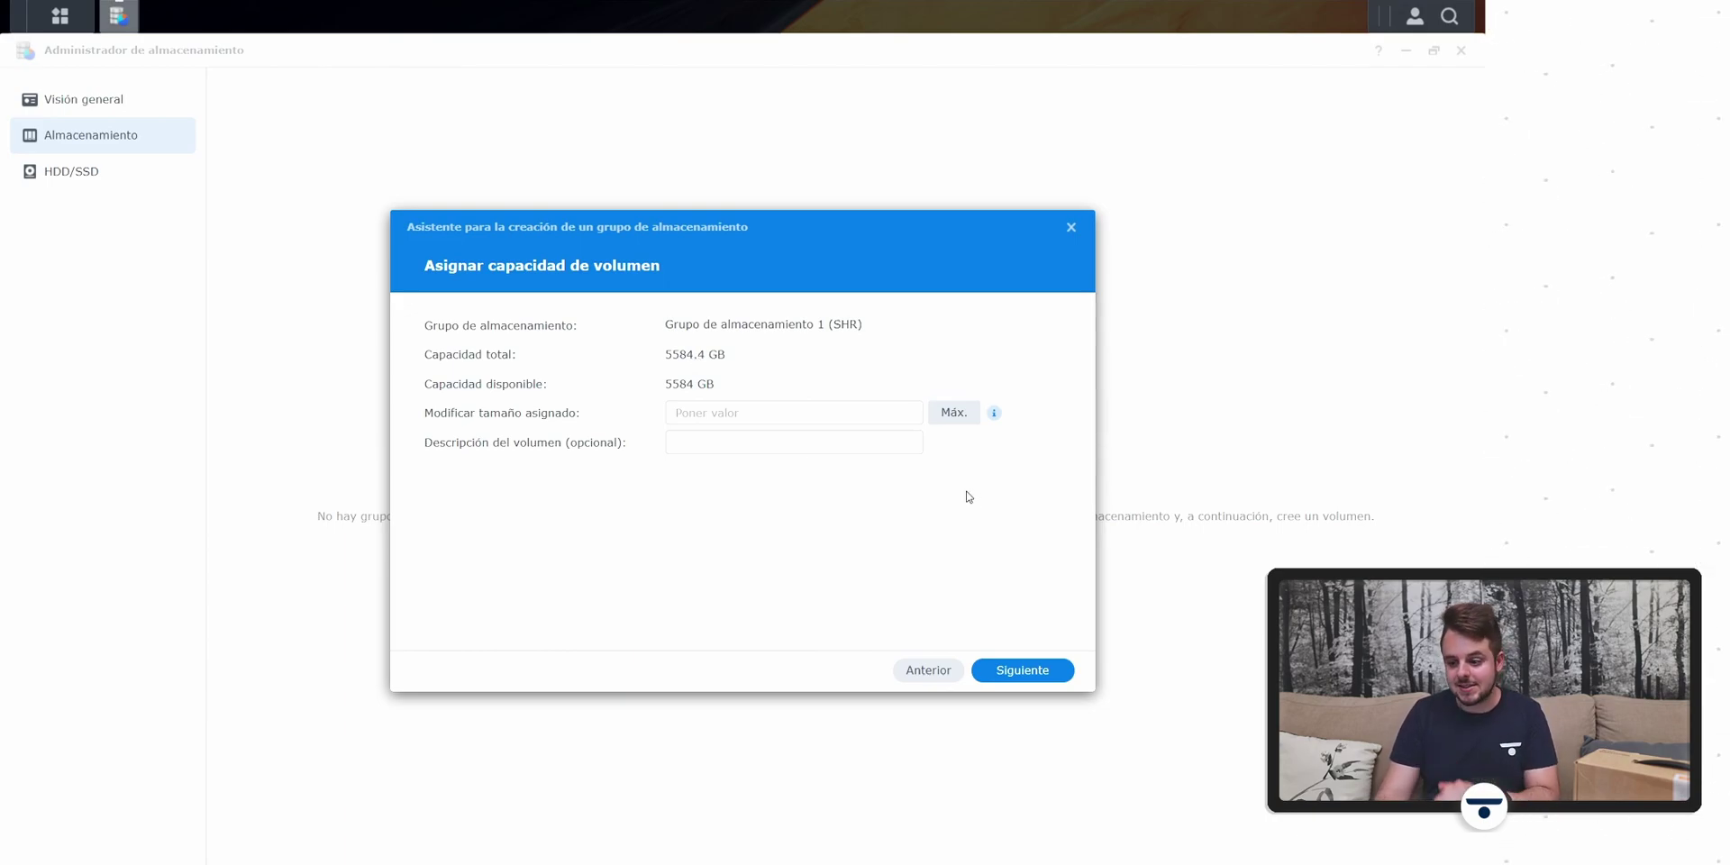
Step: Allocate 5584 GB to Volume 1, apply, and confirm the data-erase warning
{"action": "left_click", "coordinate": [821, 409]}
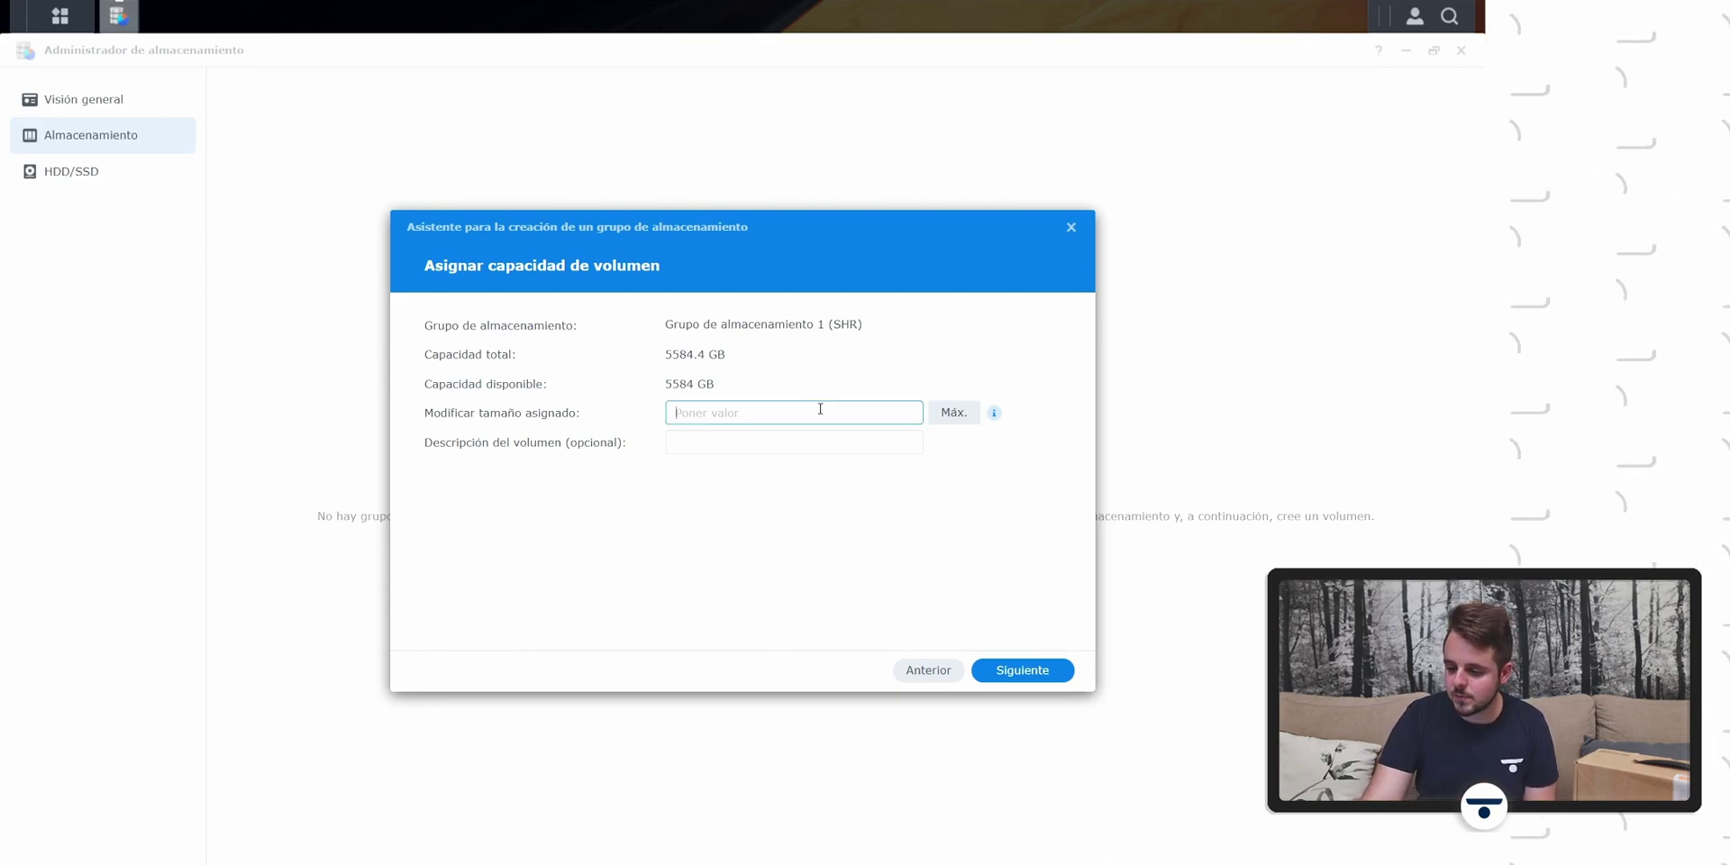
{"action": "type", "text": "55"}
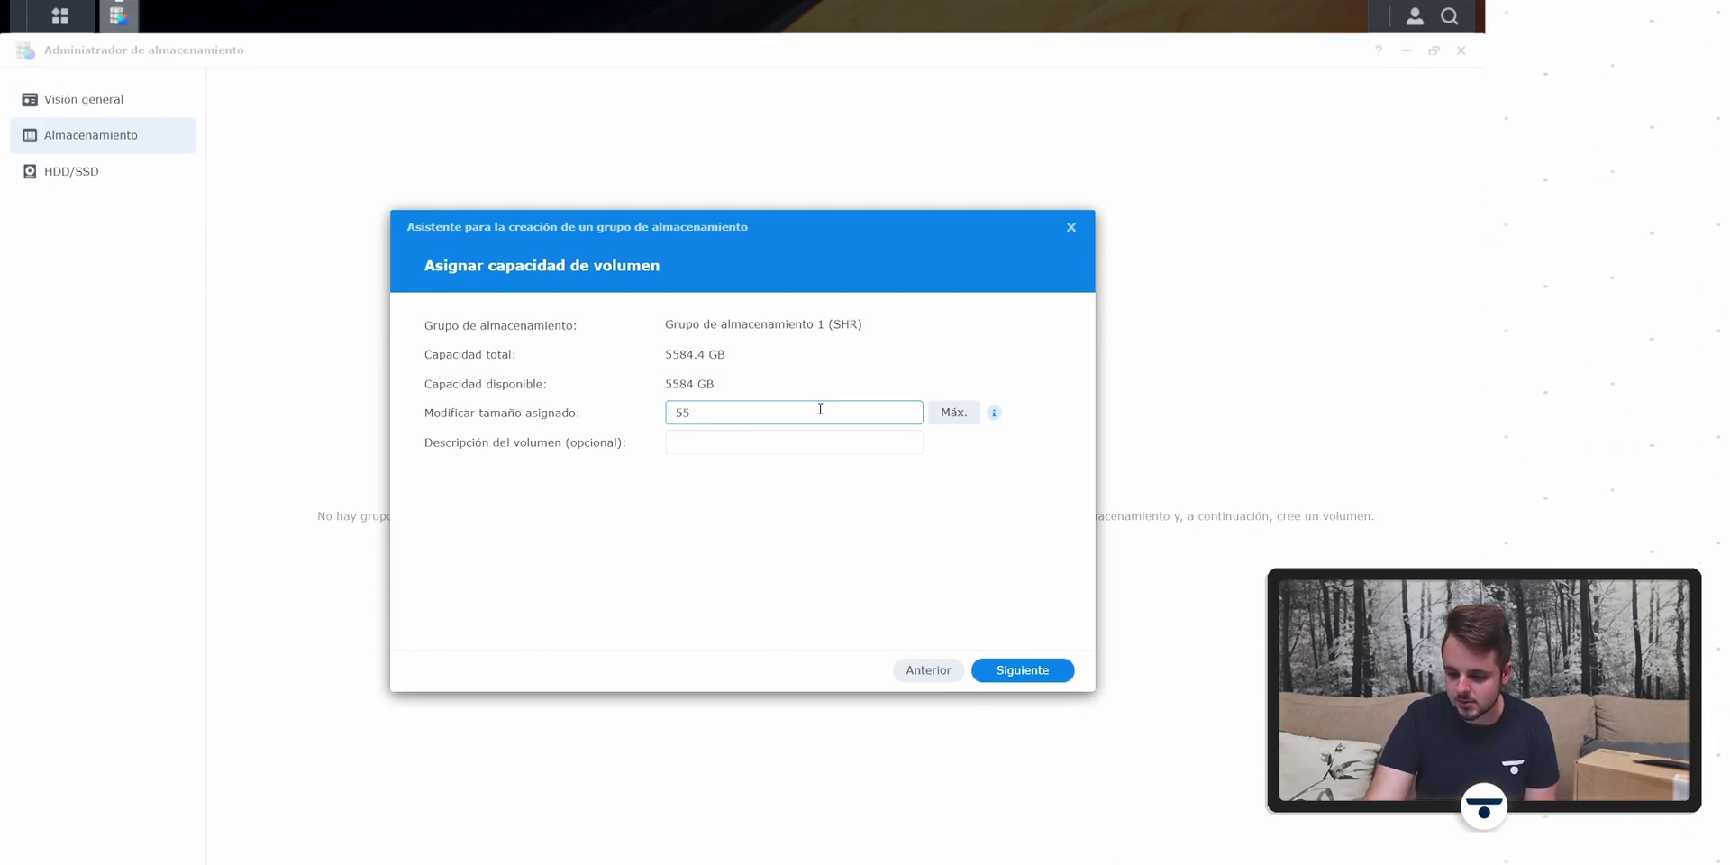
{"action": "type", "text": "84"}
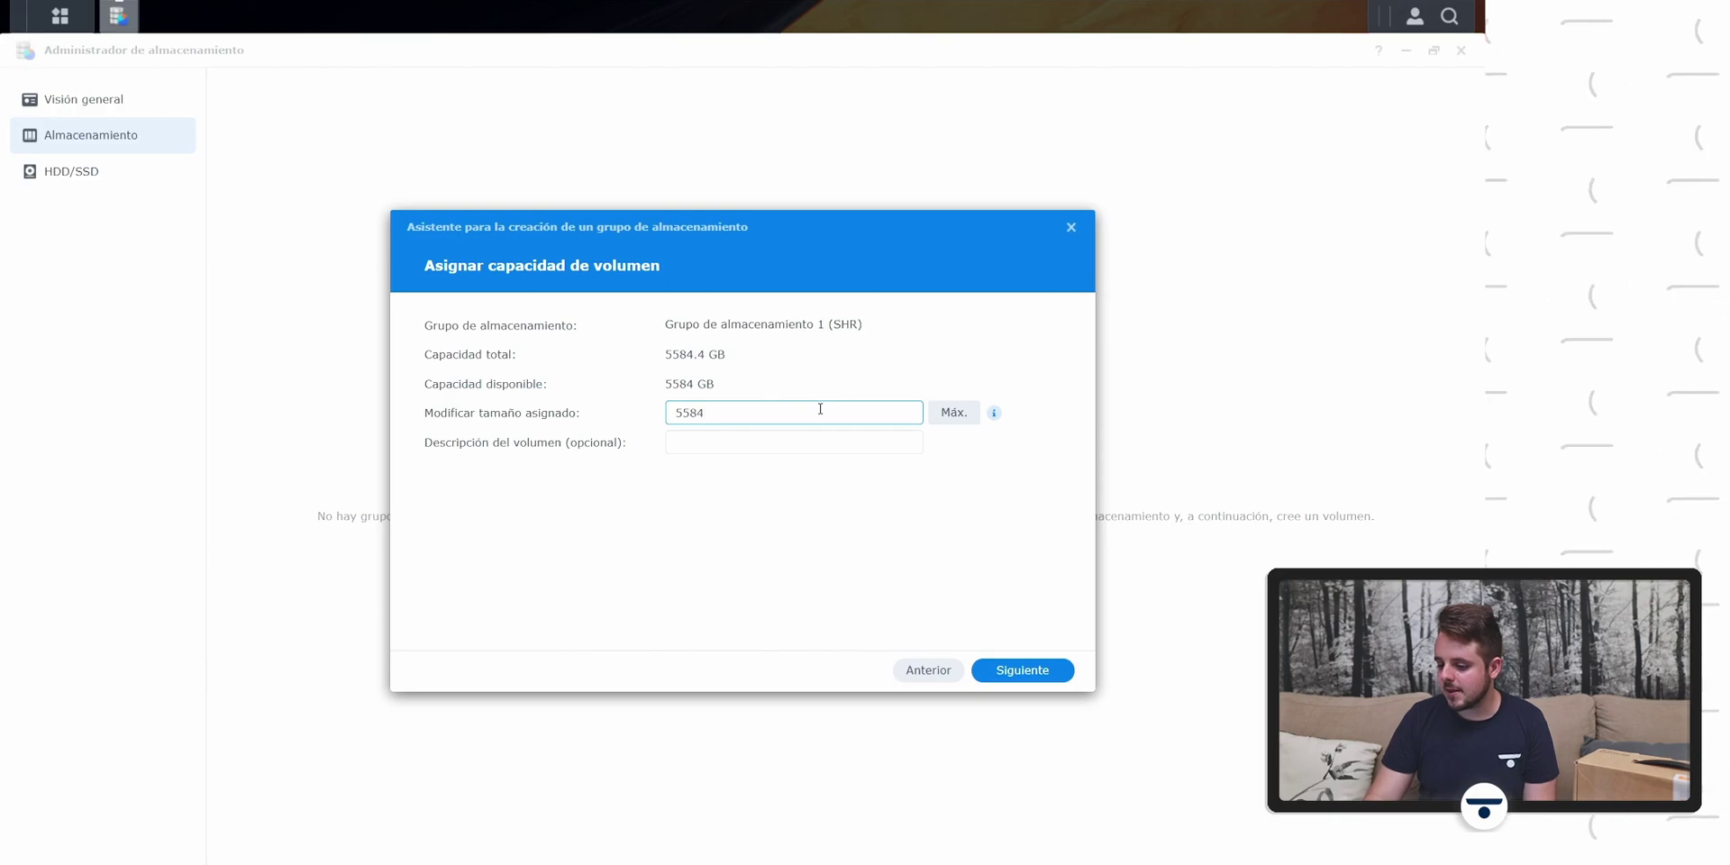
{"action": "left_click", "coordinate": [1021, 674]}
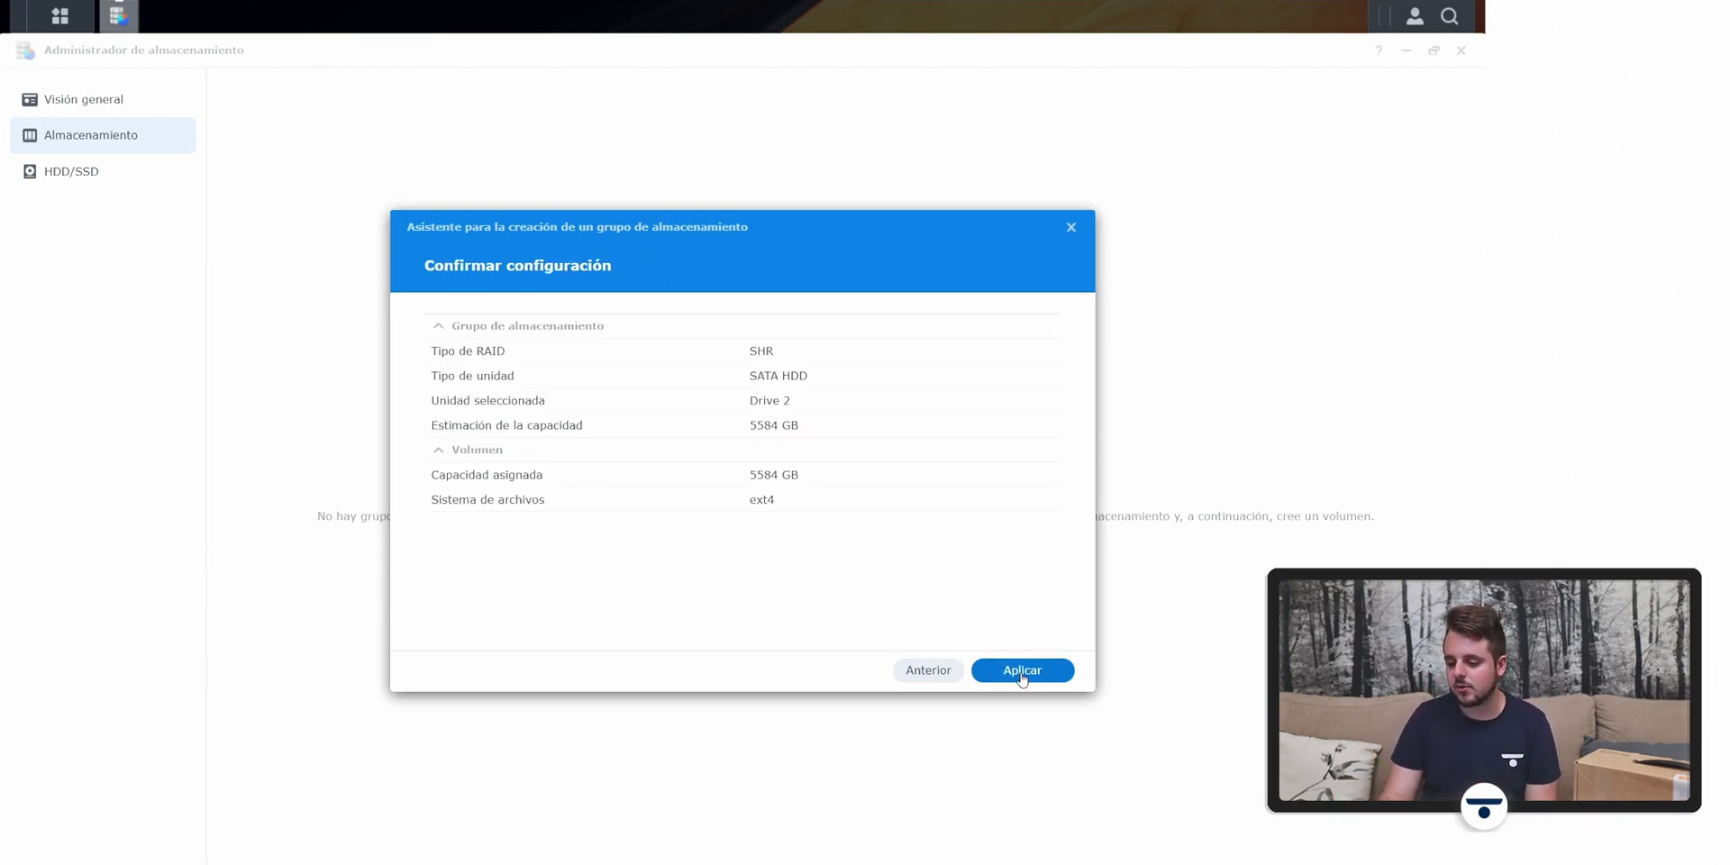
{"action": "left_click", "coordinate": [1023, 671]}
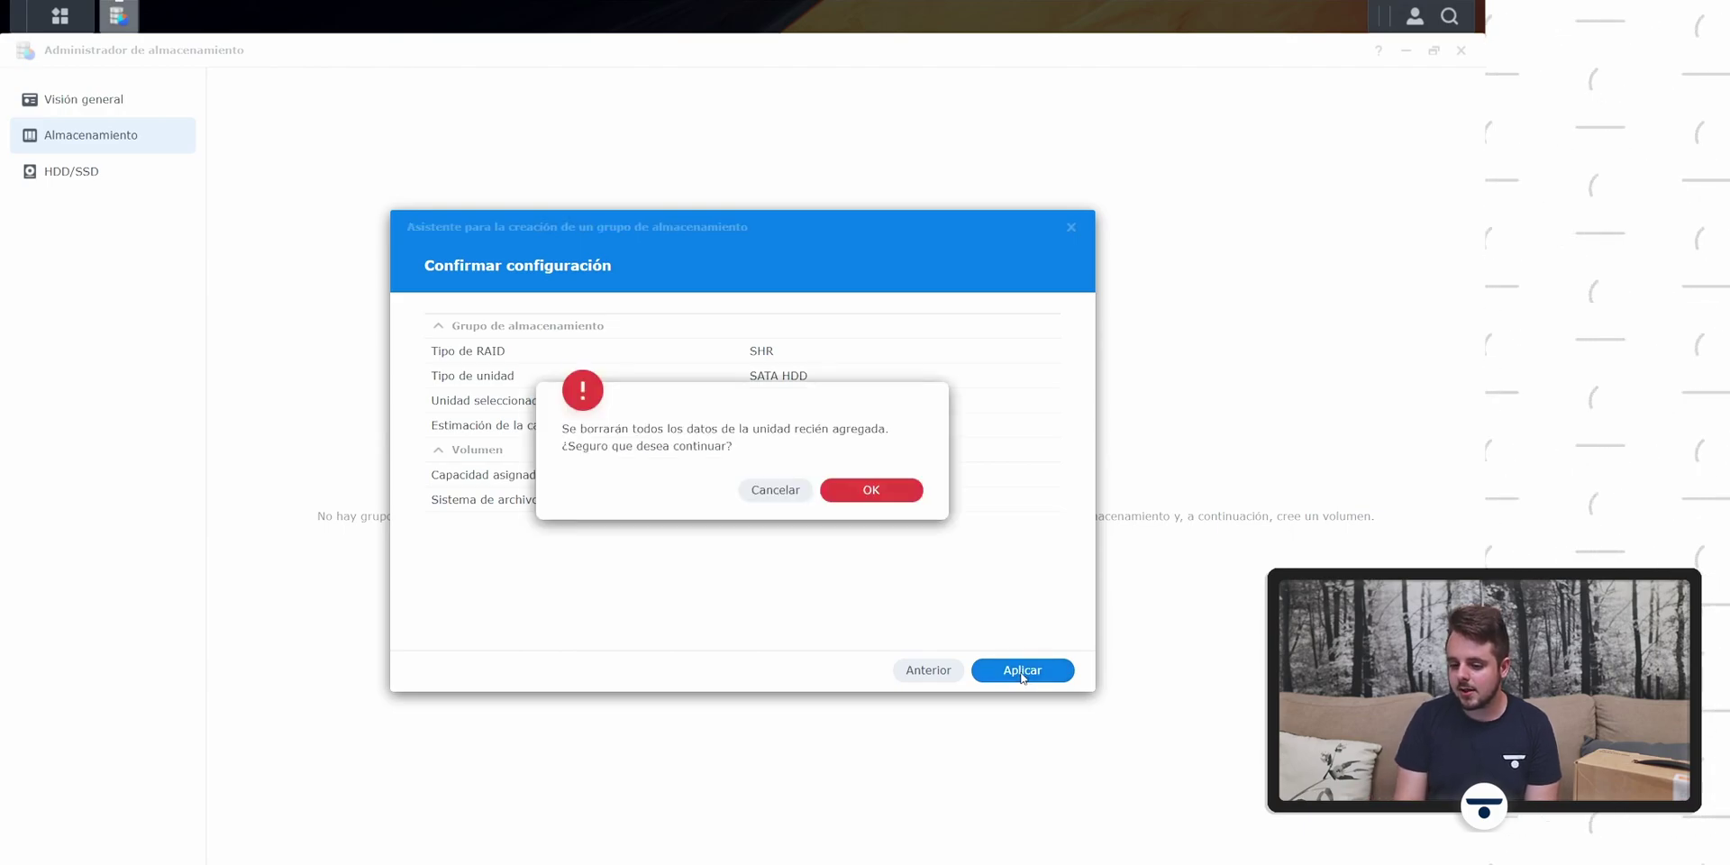
{"action": "left_click", "coordinate": [870, 491]}
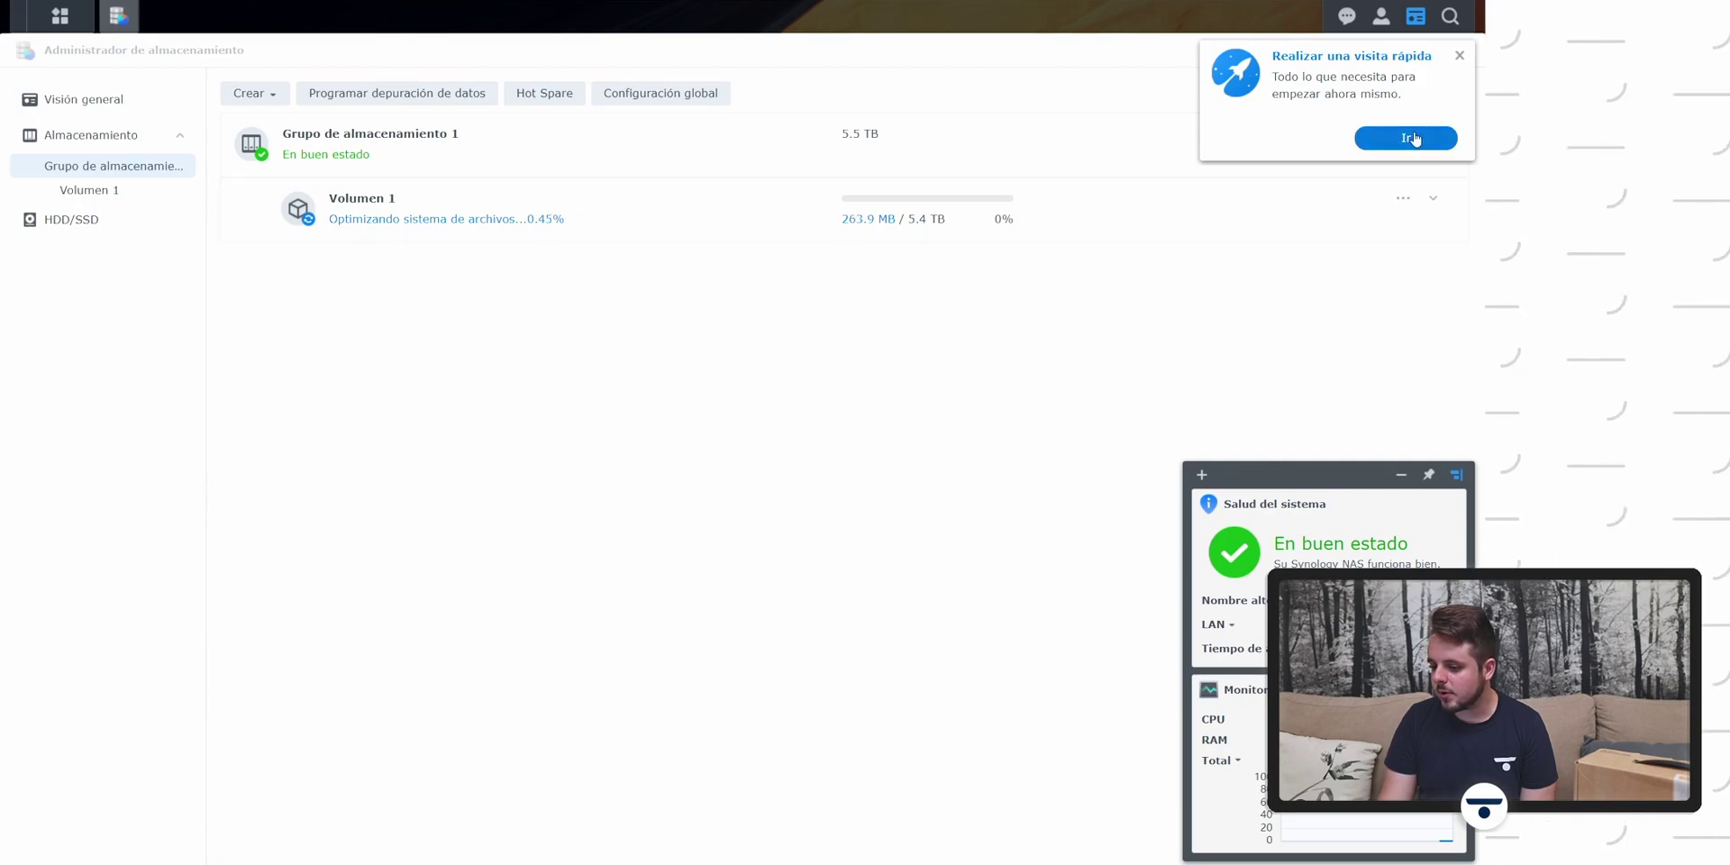
Step: Dismiss the quick tour, close Ayuda de DSM, and show the Main Menu apps
{"action": "left_click", "coordinate": [1414, 138]}
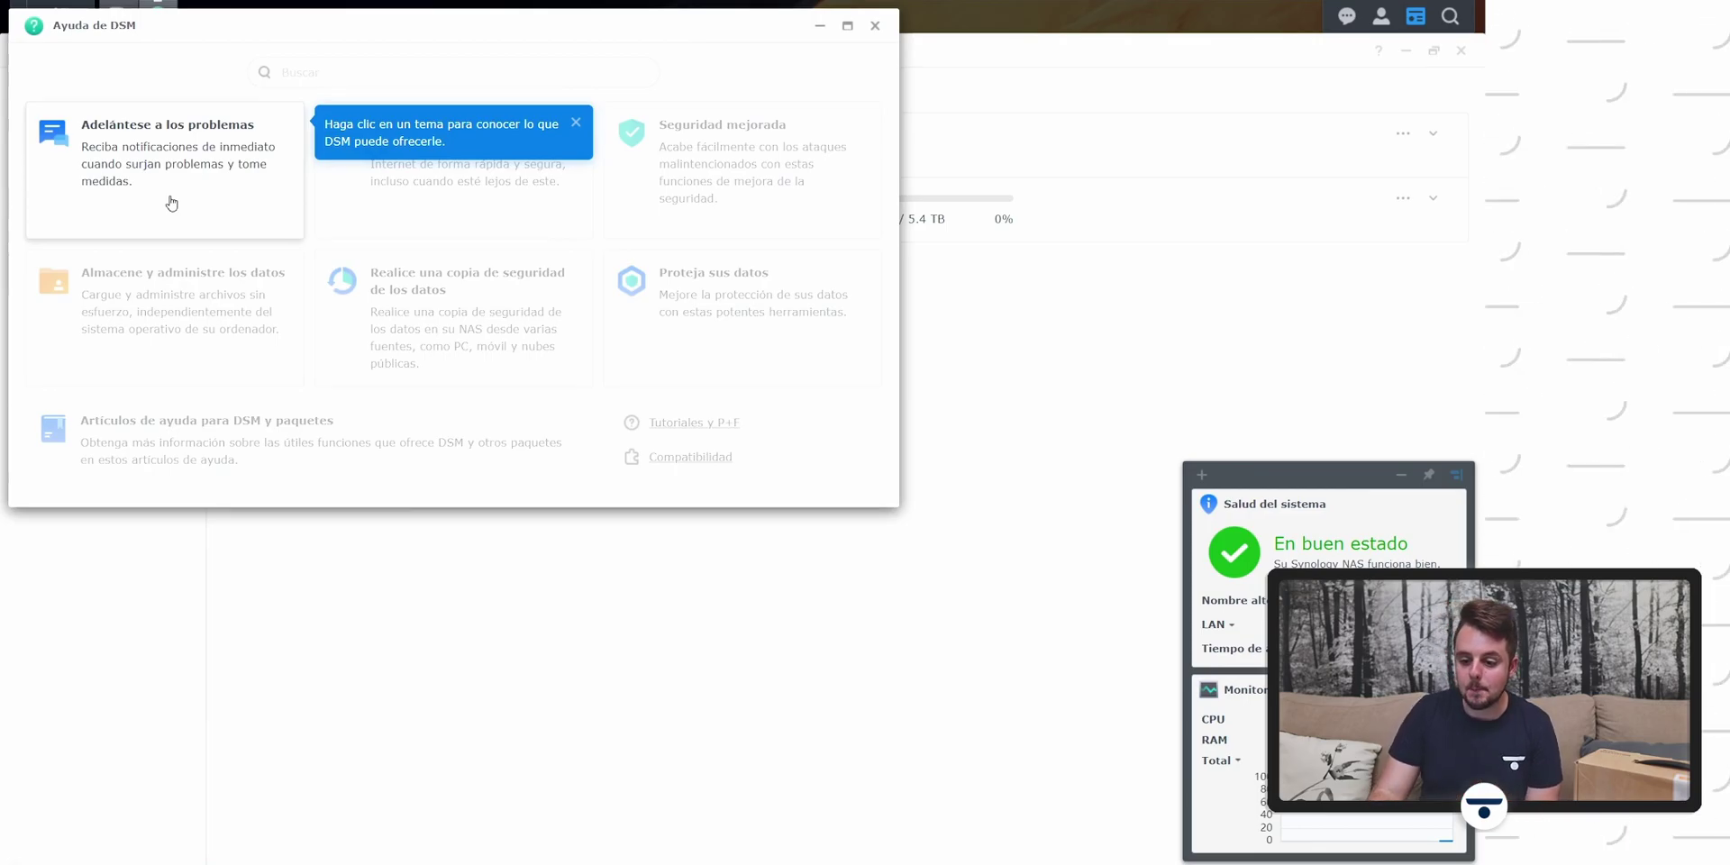
{"action": "left_click", "coordinate": [274, 162]}
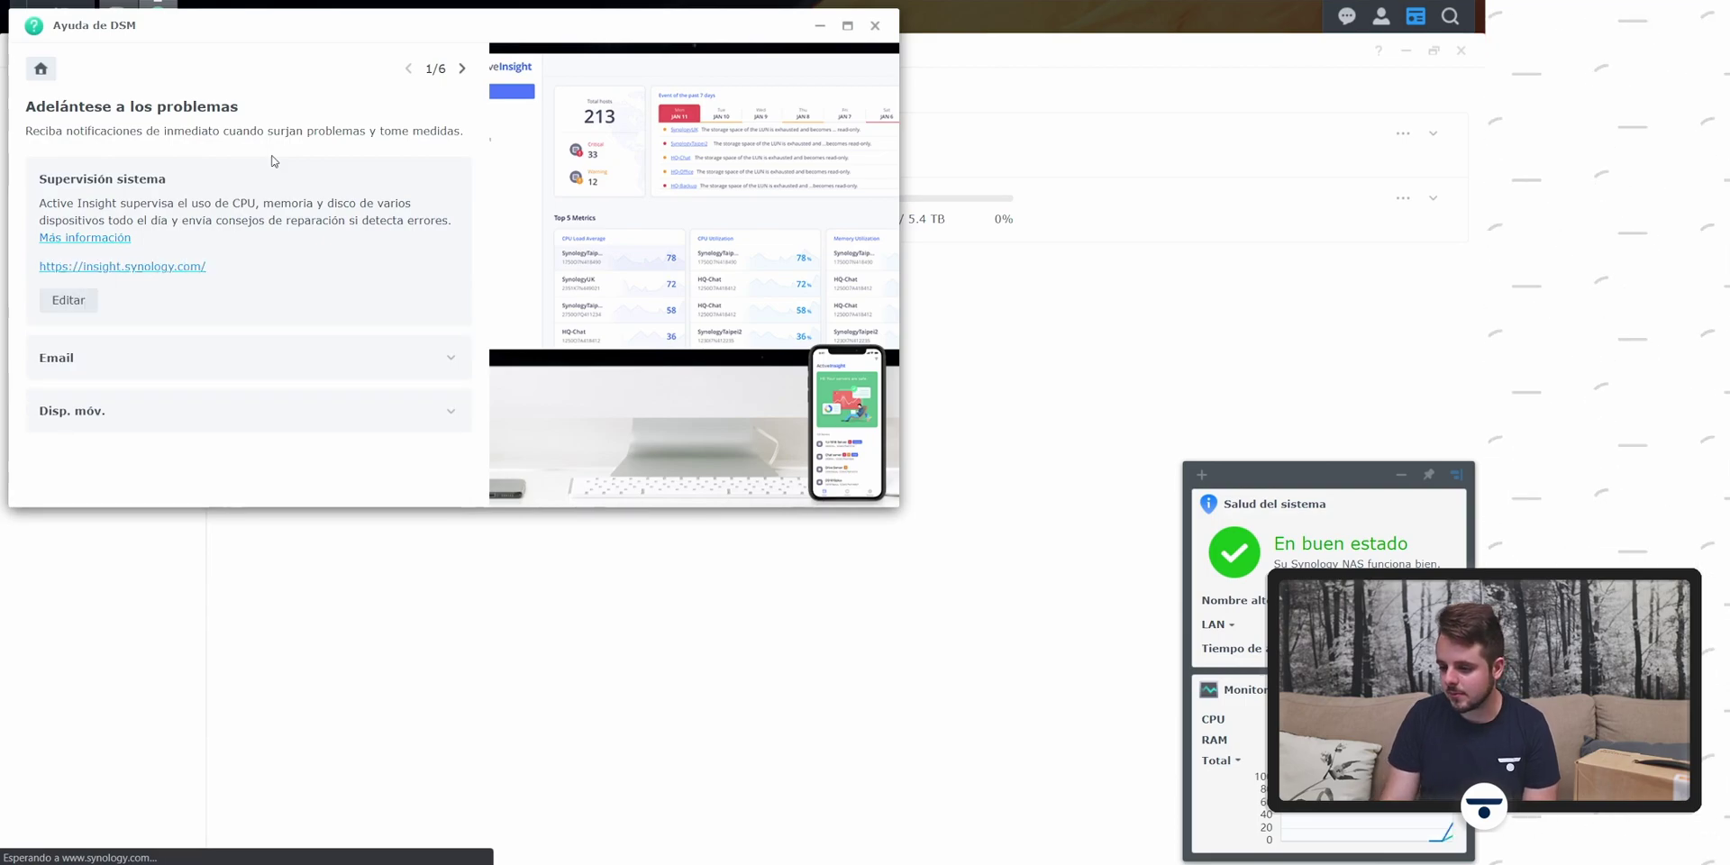
{"action": "left_click", "coordinate": [875, 26]}
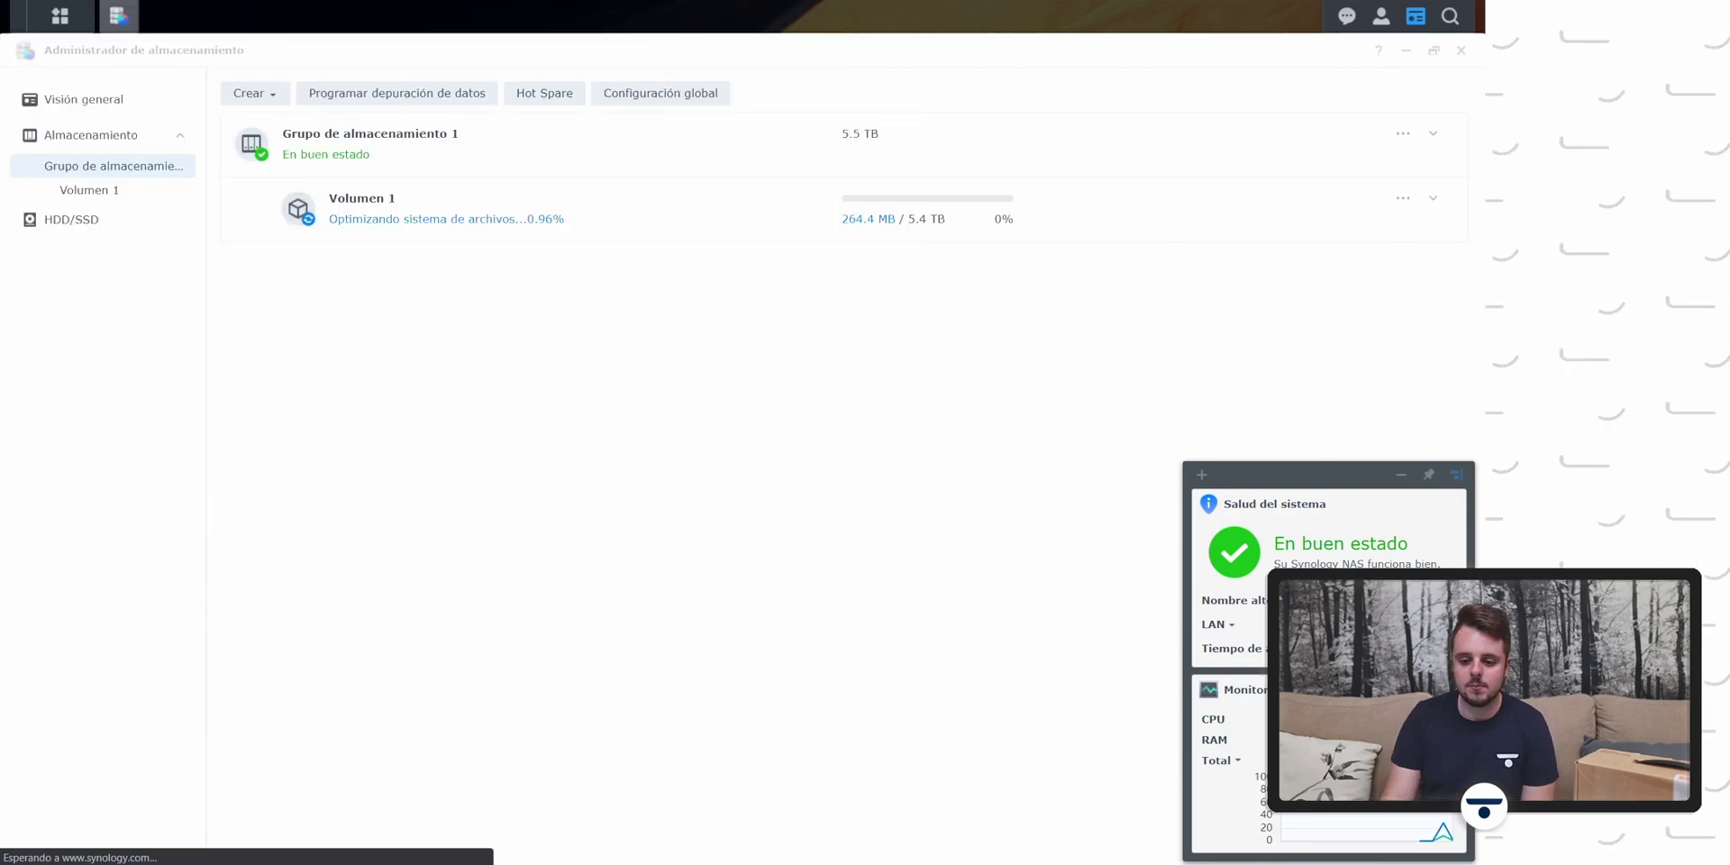
{"action": "left_click", "coordinate": [61, 15]}
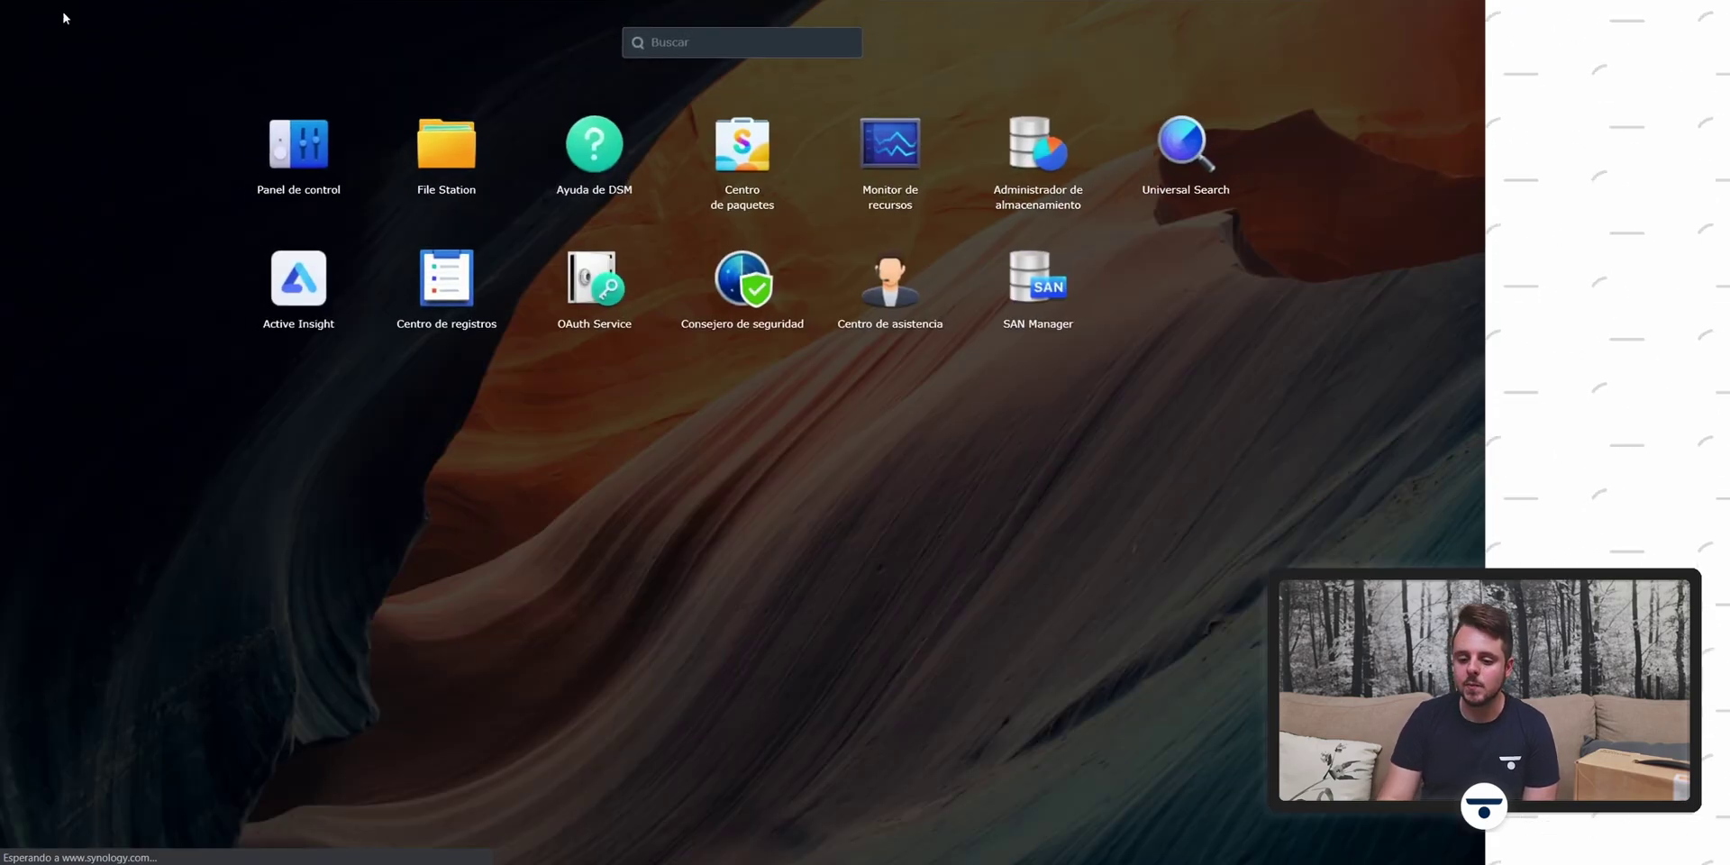
Step: Open DSM's Panel de control and go to Acceso externo, then Carpeta compartida
{"action": "left_click", "coordinate": [273, 134]}
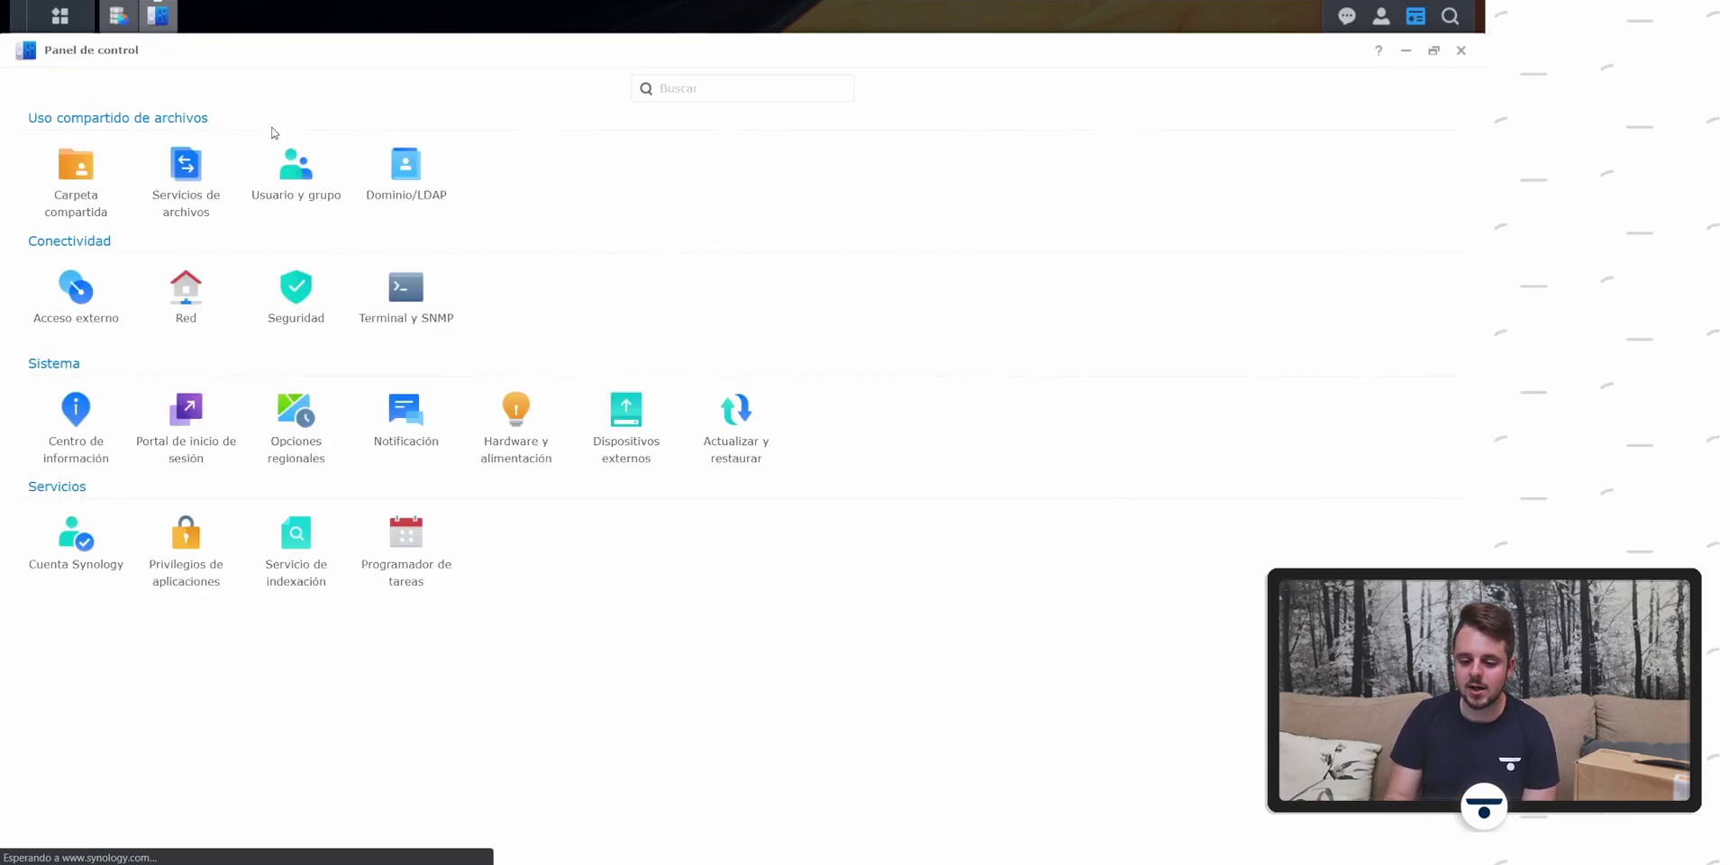
{"action": "left_click", "coordinate": [73, 307]}
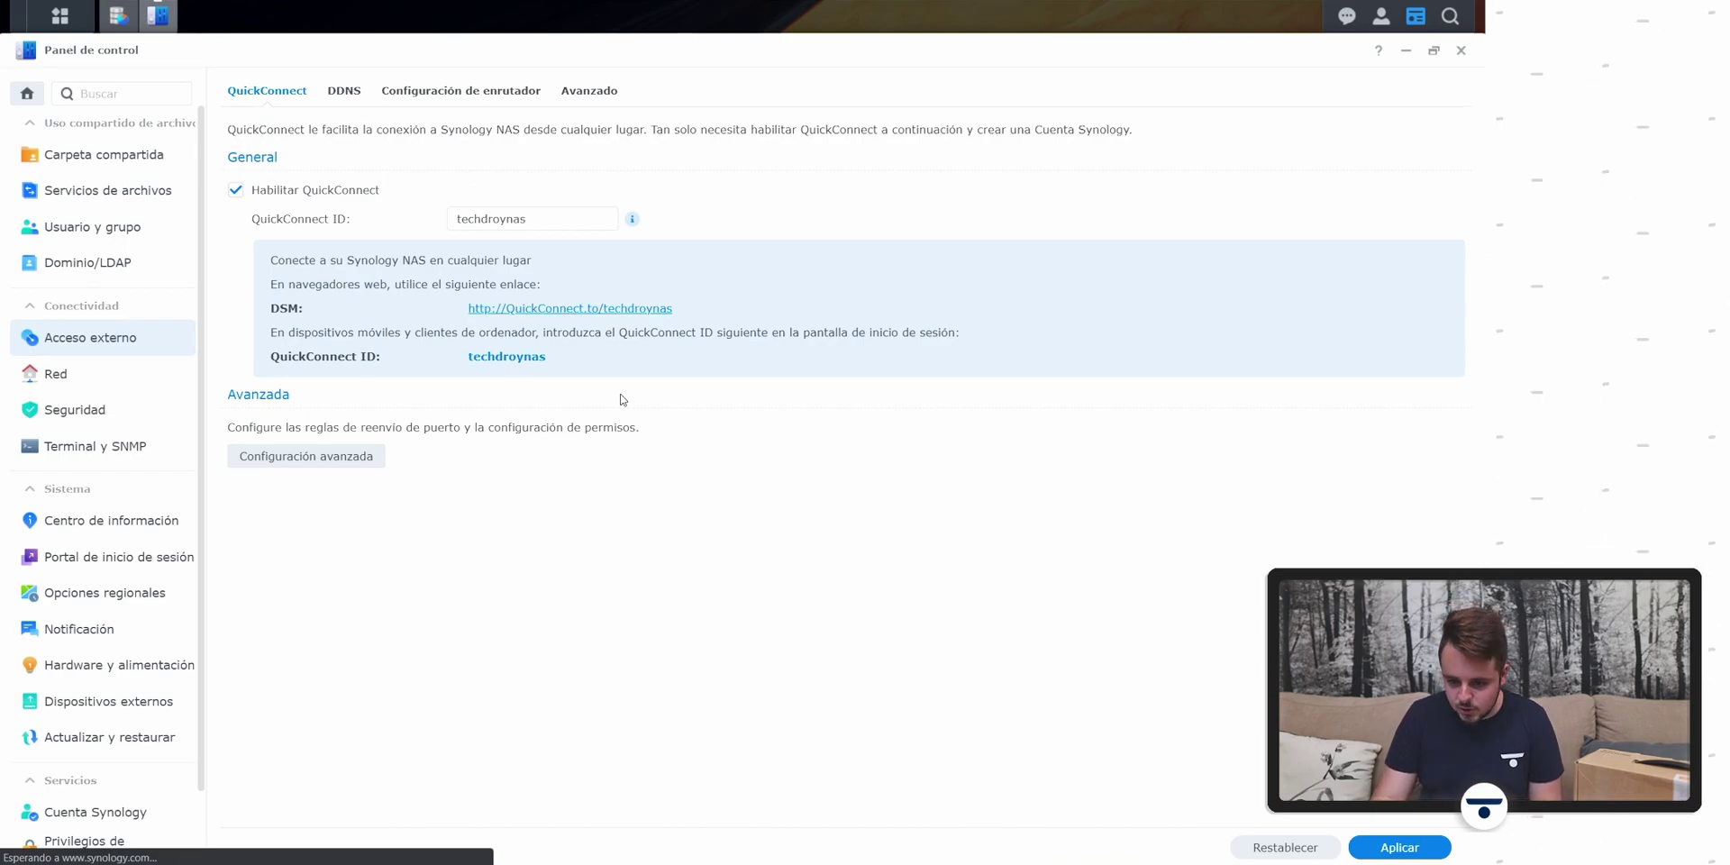
{"action": "left_click", "coordinate": [132, 153]}
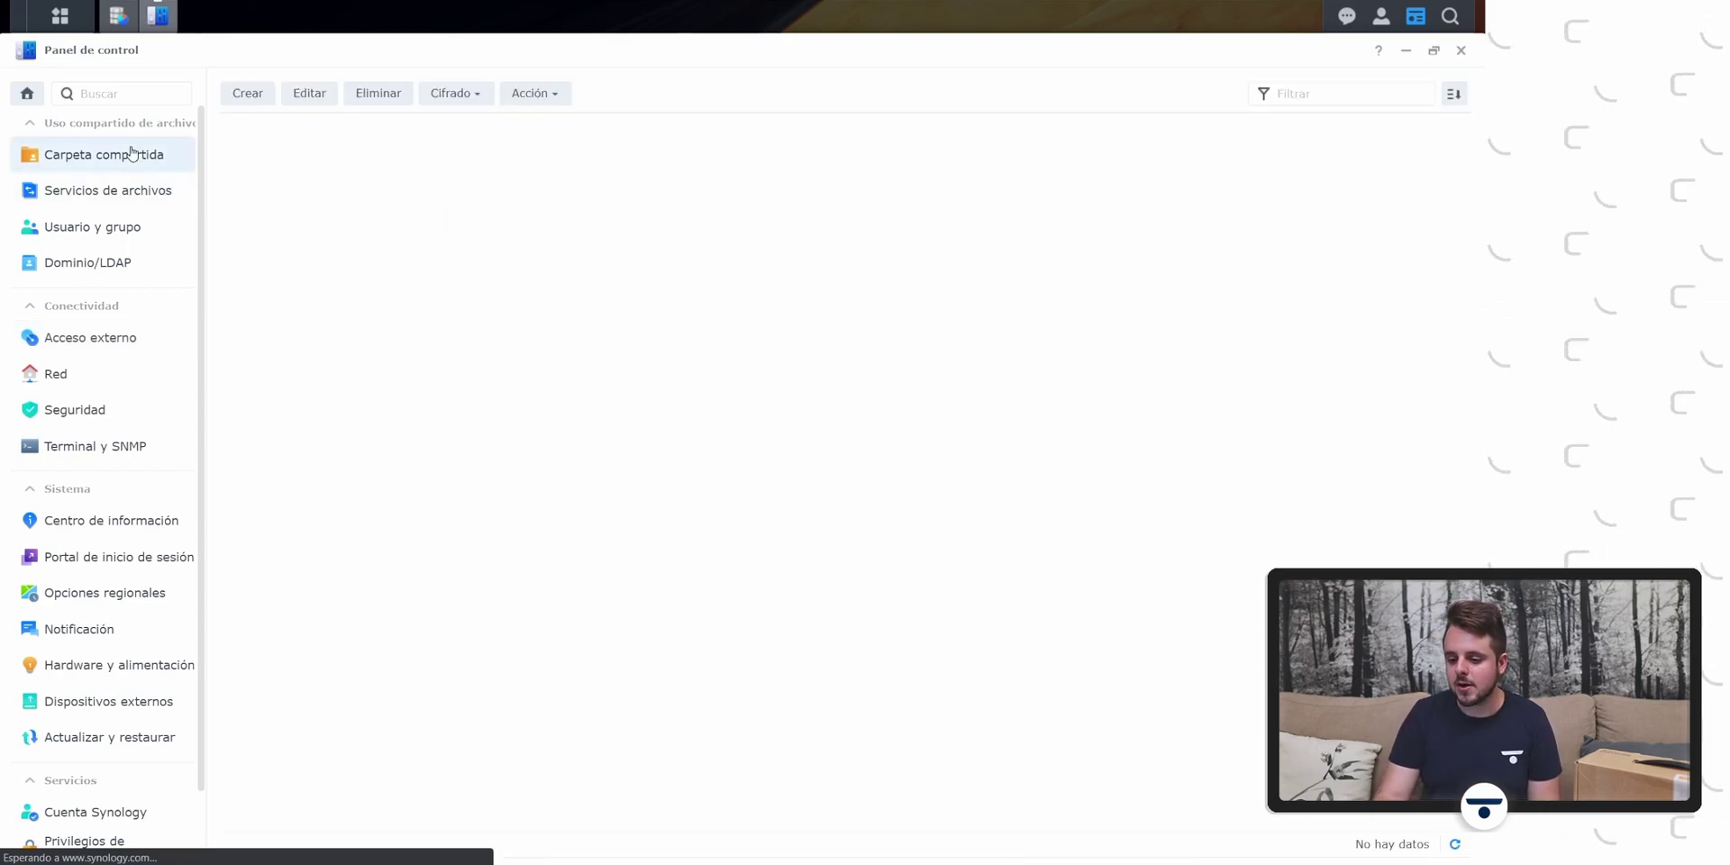
Step: Start a new shared folder named SYNOLOGY, located on Volumen 1
{"action": "left_click", "coordinate": [248, 93]}
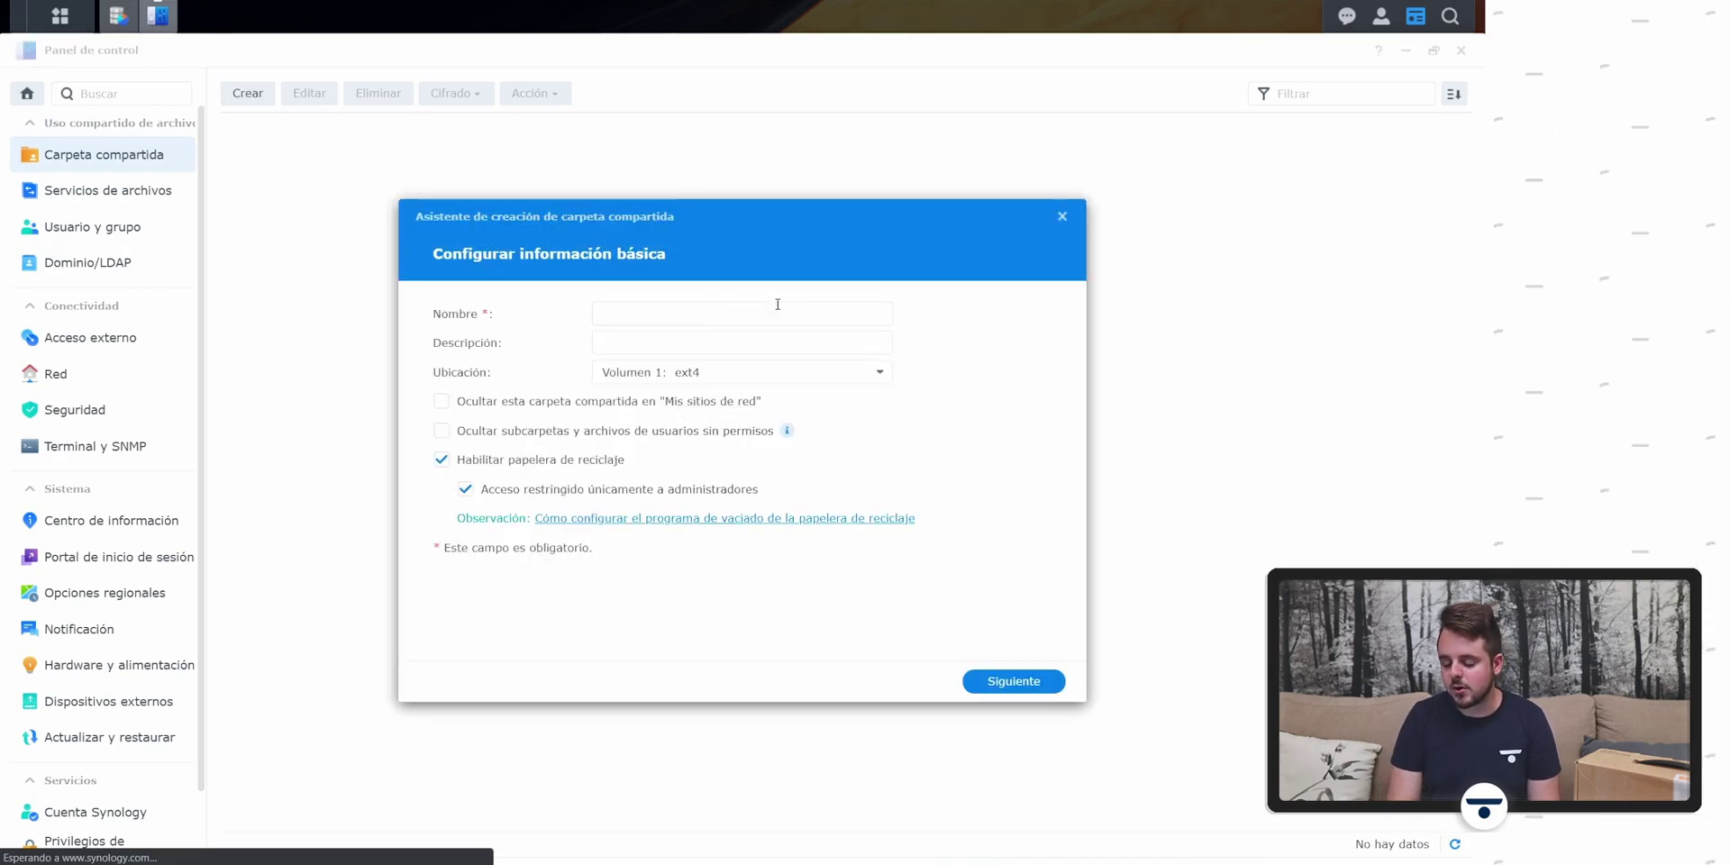
{"action": "left_click", "coordinate": [855, 316]}
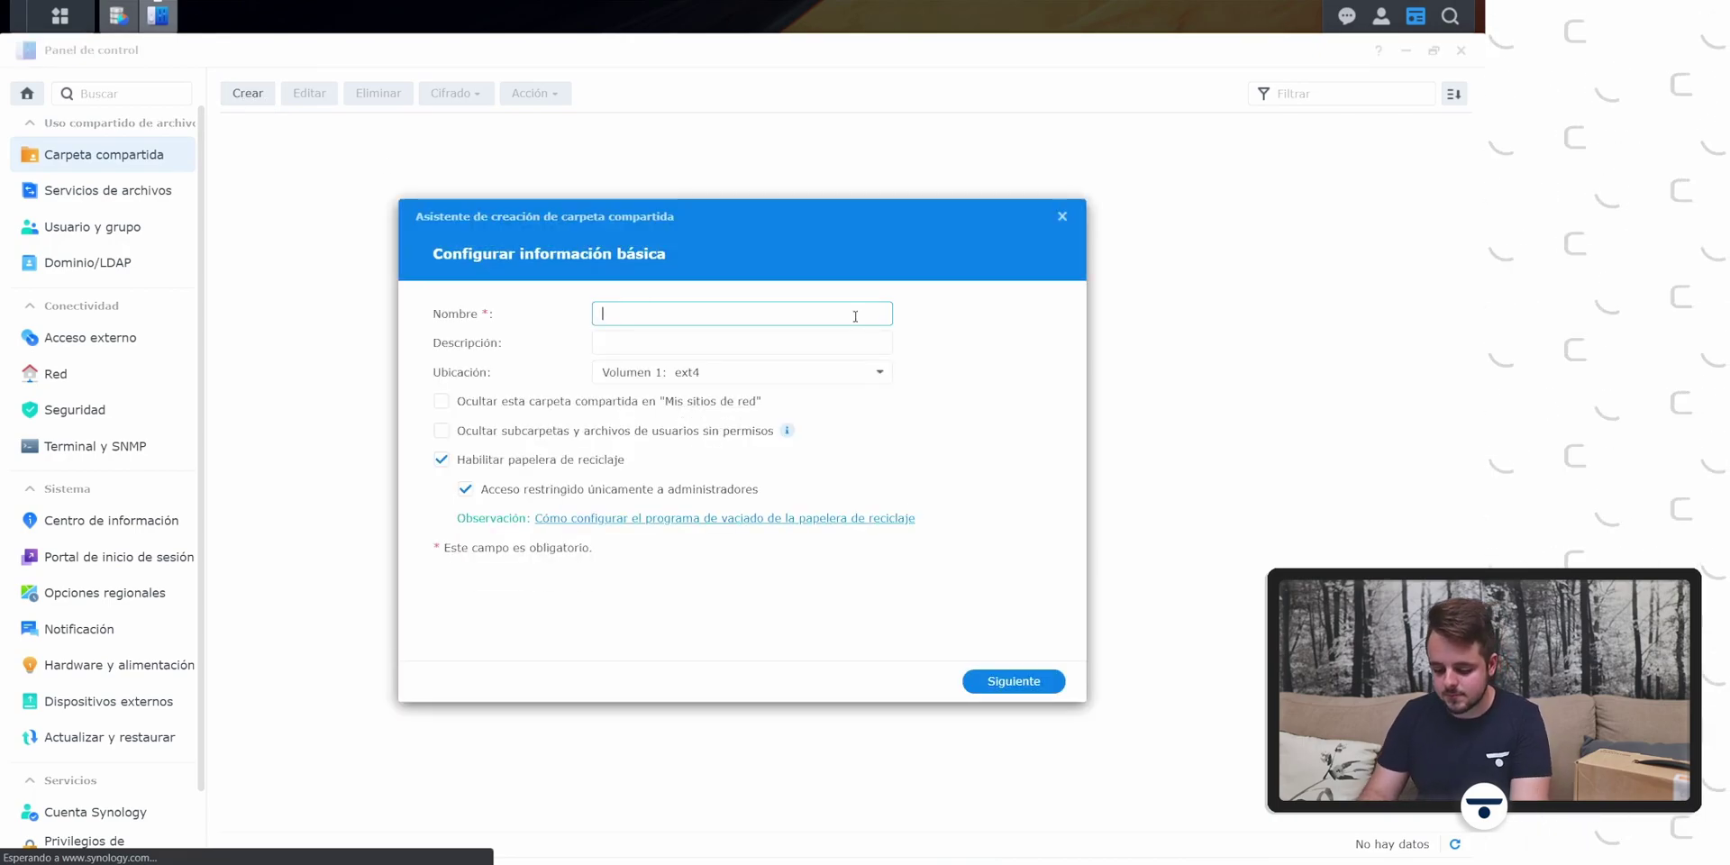
{"action": "type", "text": "ALMACENAMIENTO"}
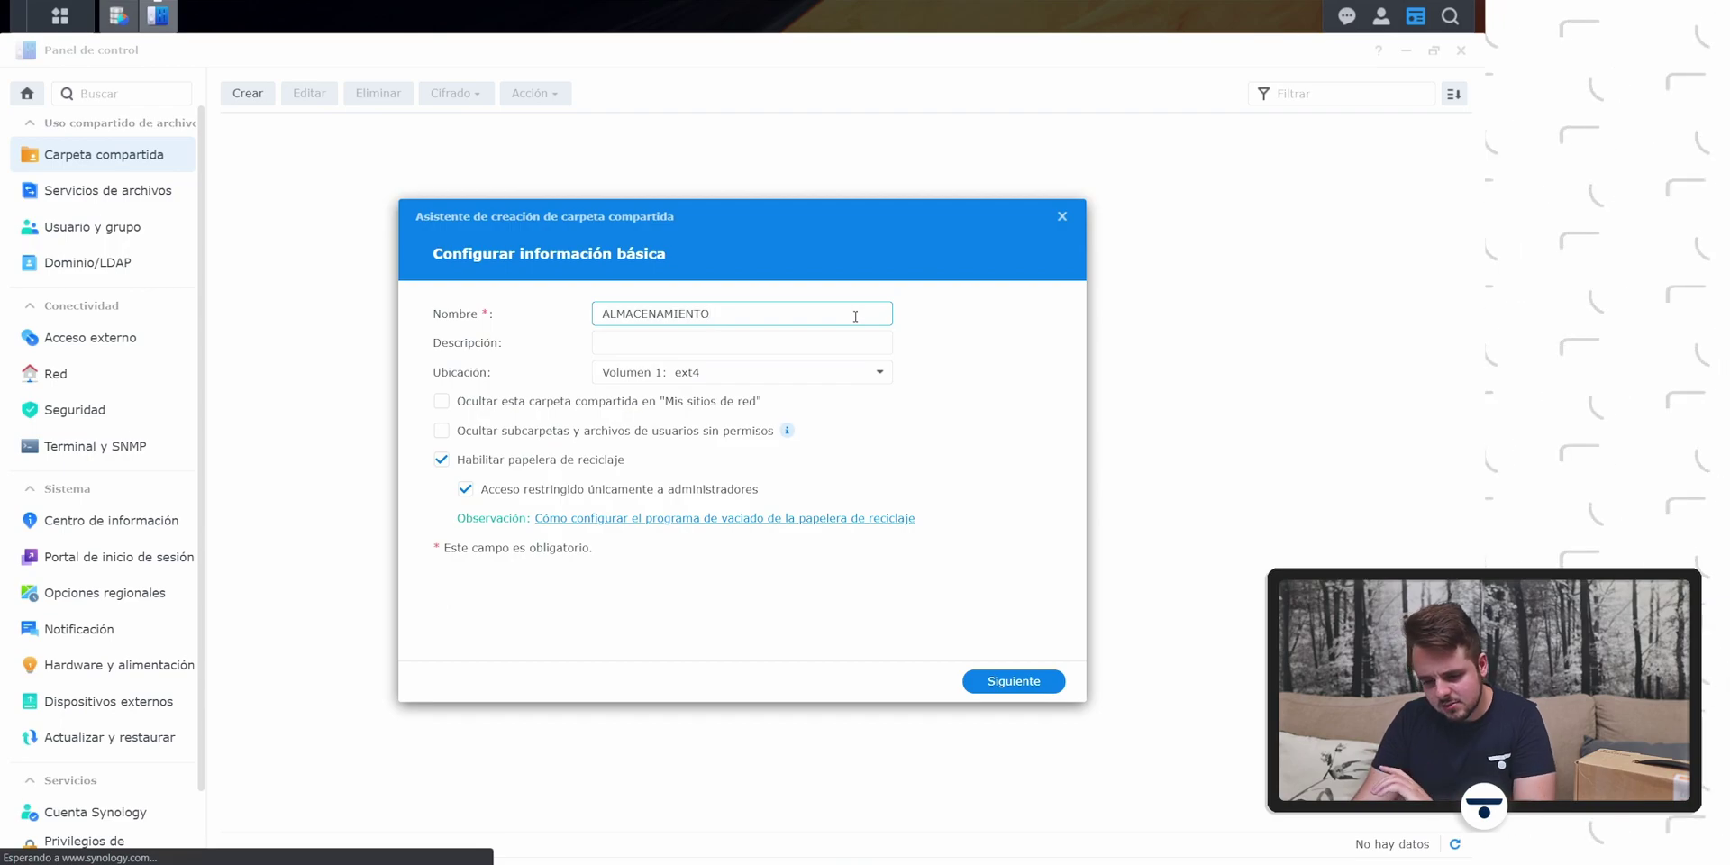
{"action": "key", "text": "BackSpace"}
{"action": "key", "text": "BackSpace"}
{"action": "key", "text": "BackSpace"}
{"action": "key", "text": "BackSpace"}
{"action": "key", "text": "BackSpace"}
{"action": "key", "text": "BackSpace"}
{"action": "key", "text": "BackSpace"}
{"action": "key", "text": "BackSpace"}
{"action": "key", "text": "BackSpace"}
{"action": "key", "text": "BackSpace"}
{"action": "key", "text": "BackSpace"}
{"action": "key", "text": "BackSpace"}
{"action": "key", "text": "BackSpace"}
{"action": "type", "text": "SYNOLOGU"}
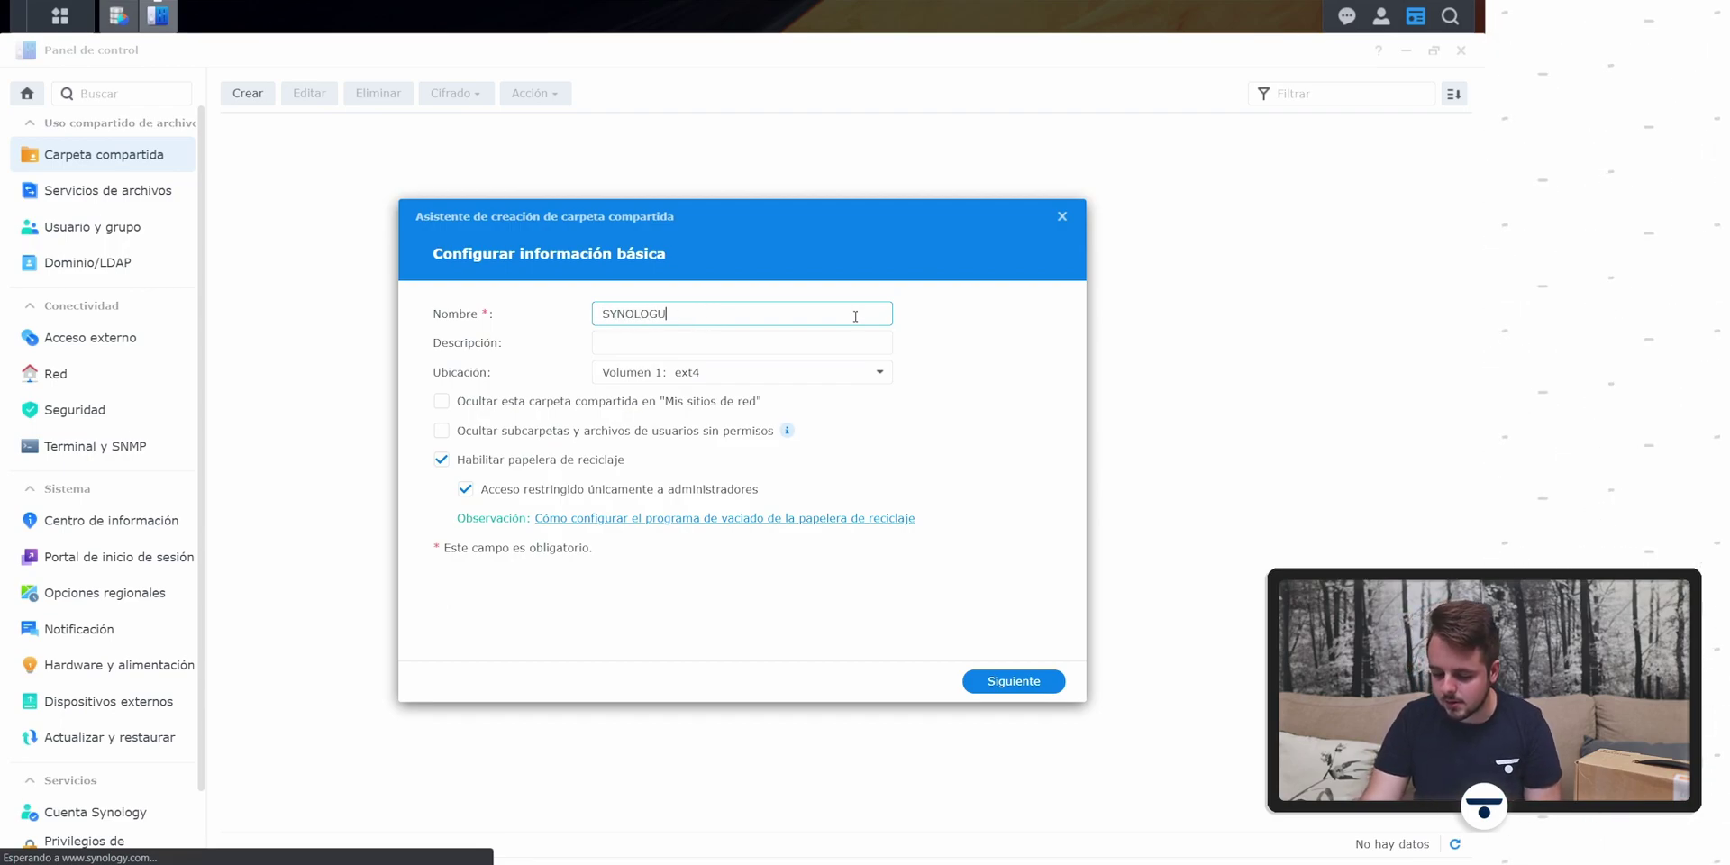
{"action": "key", "text": "BackSpace"}
{"action": "type", "text": "Y"}
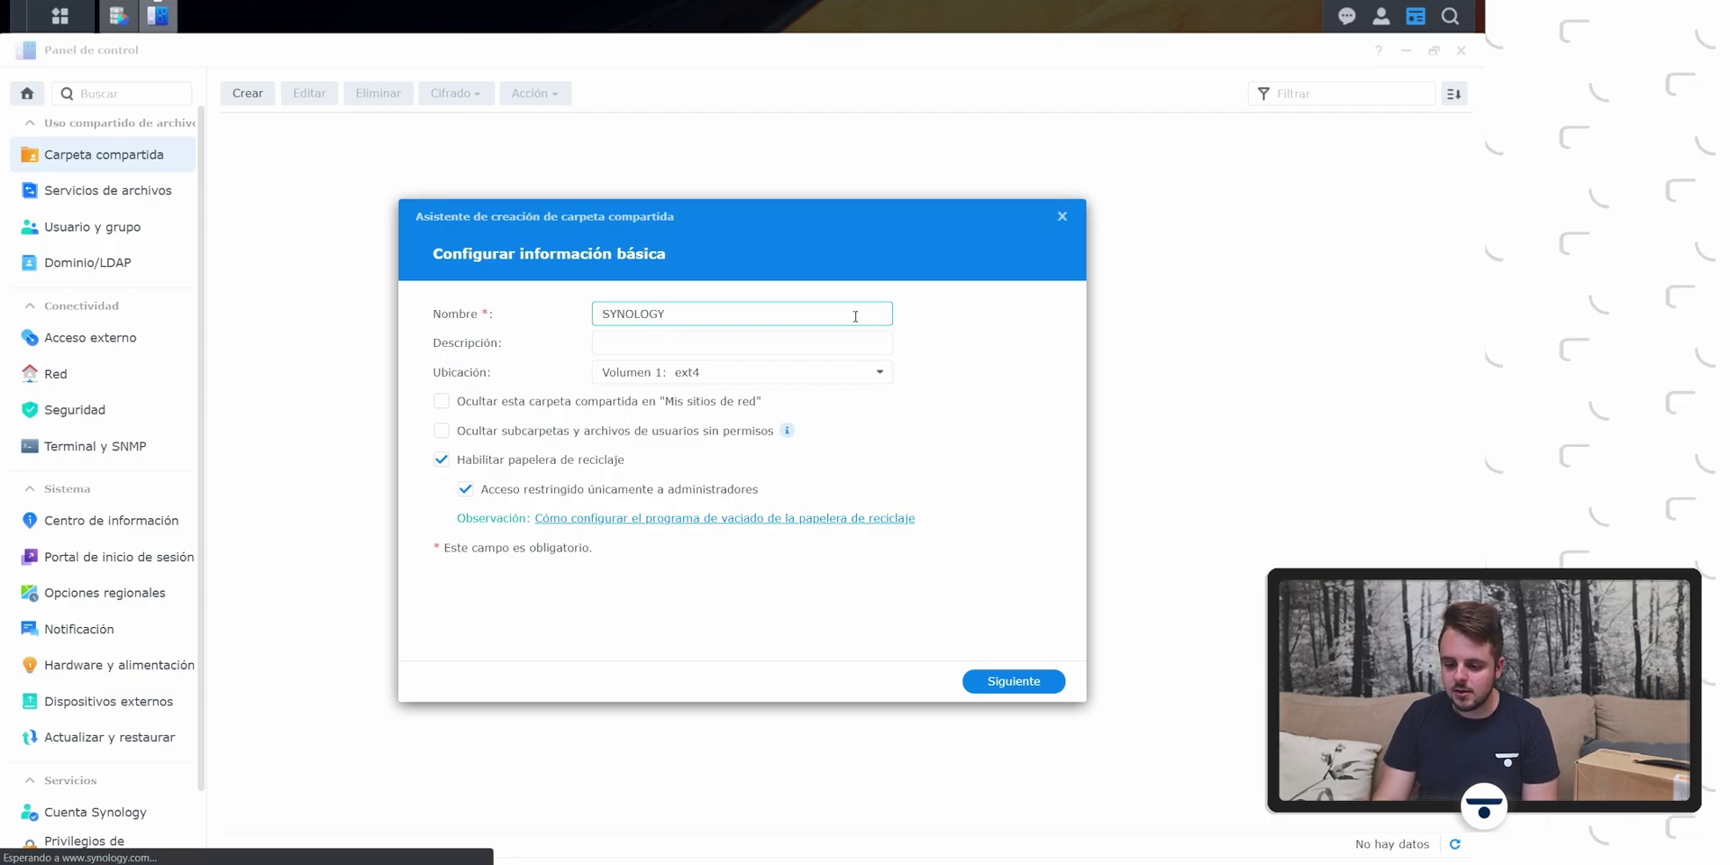
{"action": "left_click", "coordinate": [792, 380]}
{"action": "left_click", "coordinate": [758, 413]}
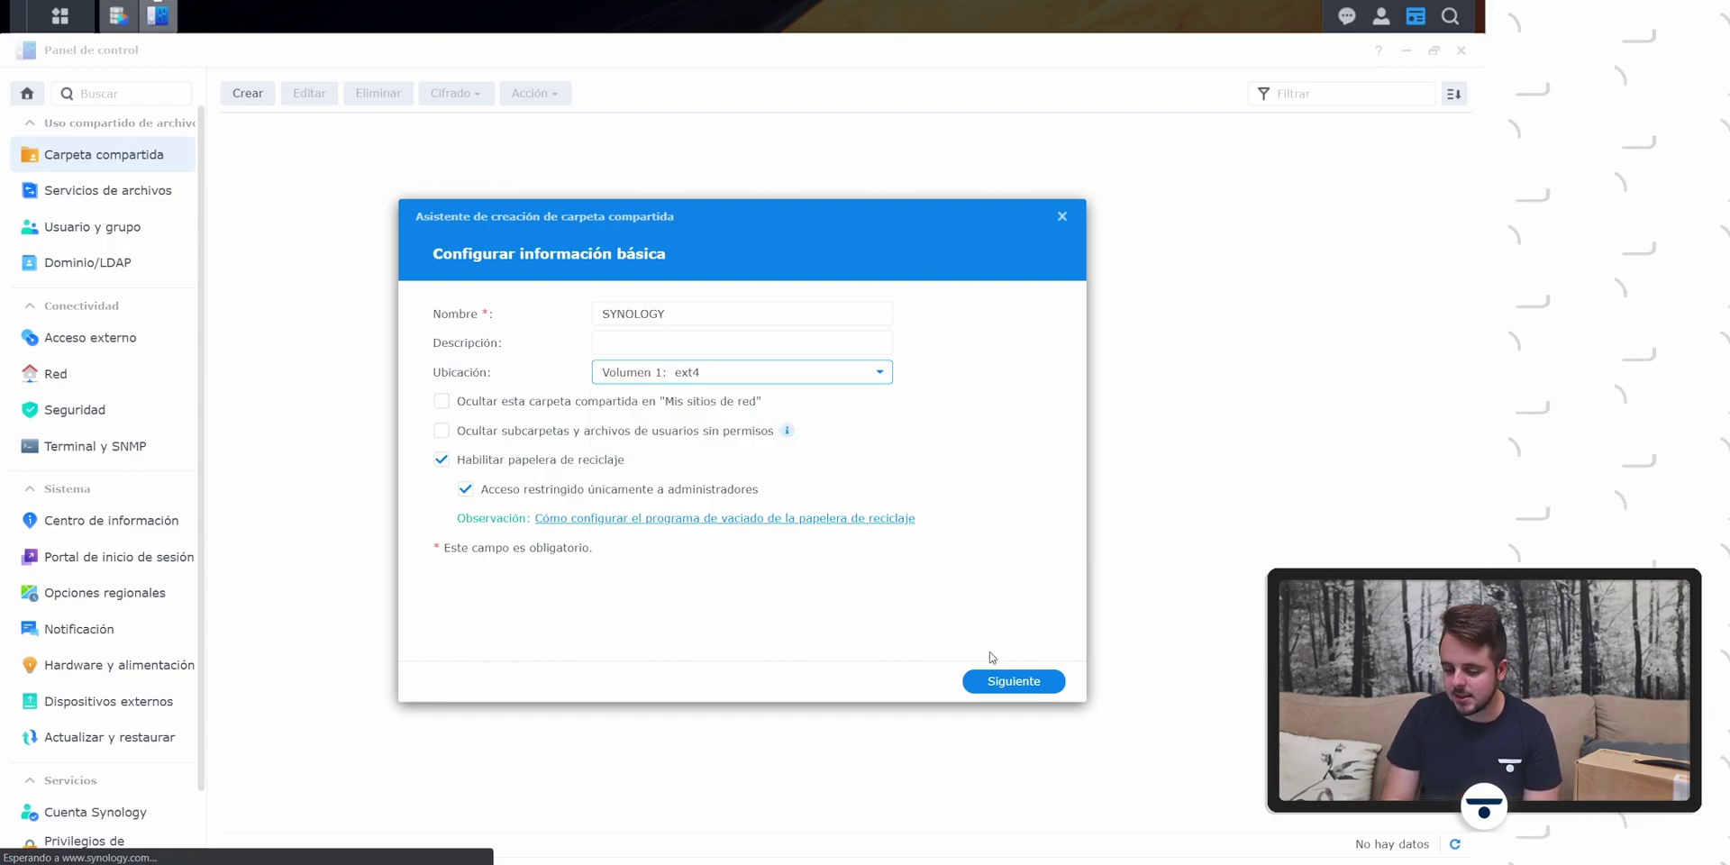
Step: Leave the folder unencrypted and confirm the settings to create it
{"action": "left_click", "coordinate": [1002, 687]}
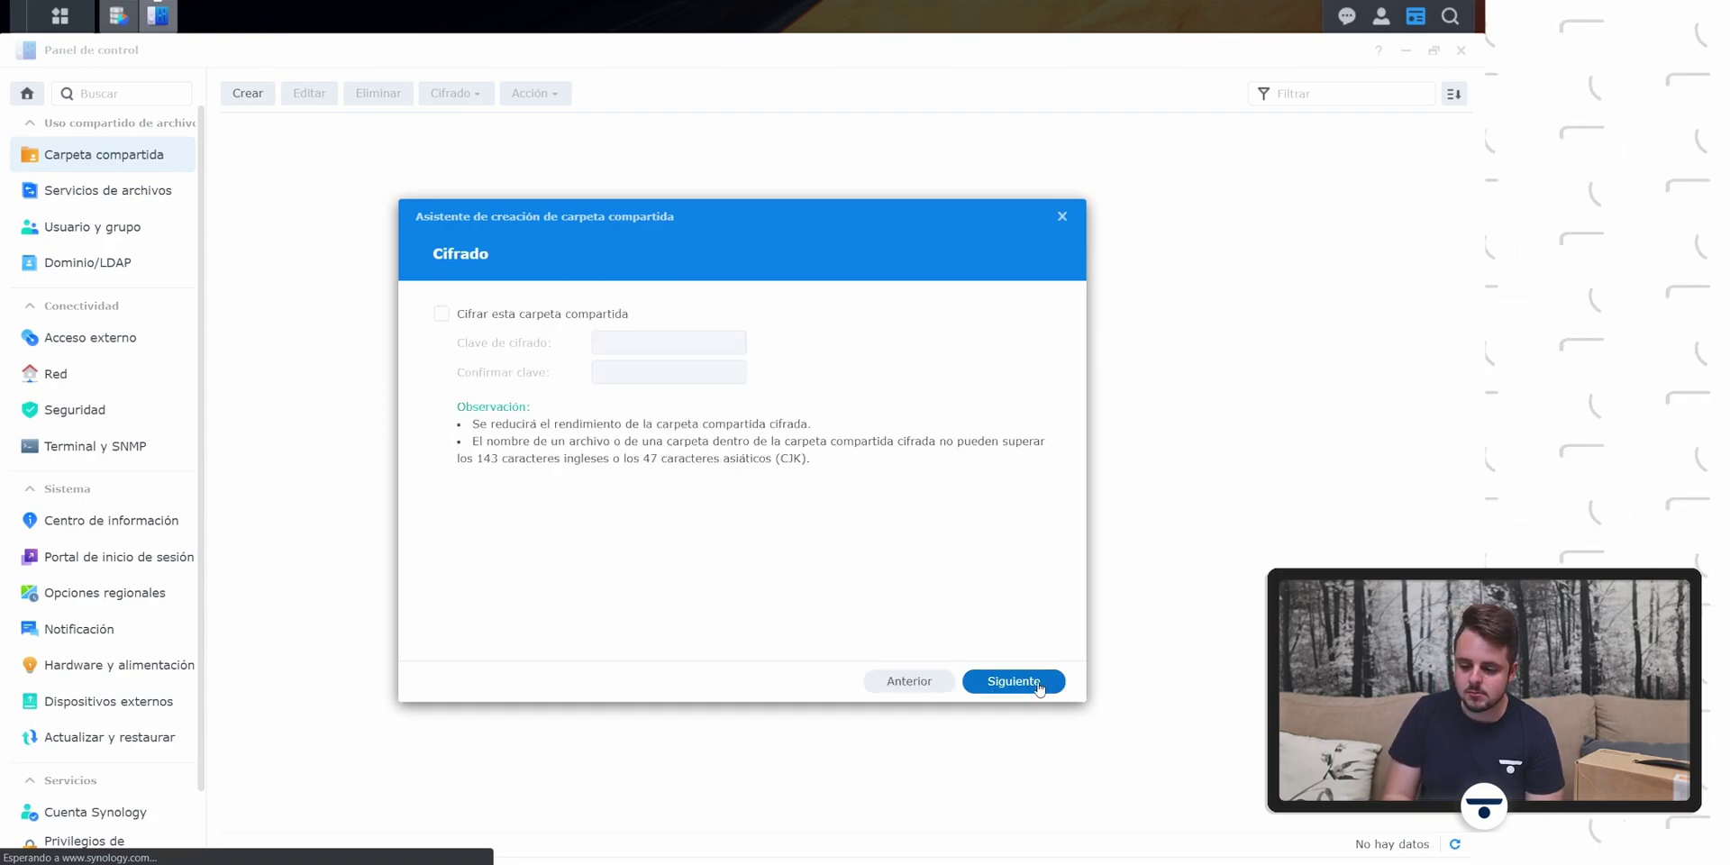
{"action": "left_click", "coordinate": [1040, 688]}
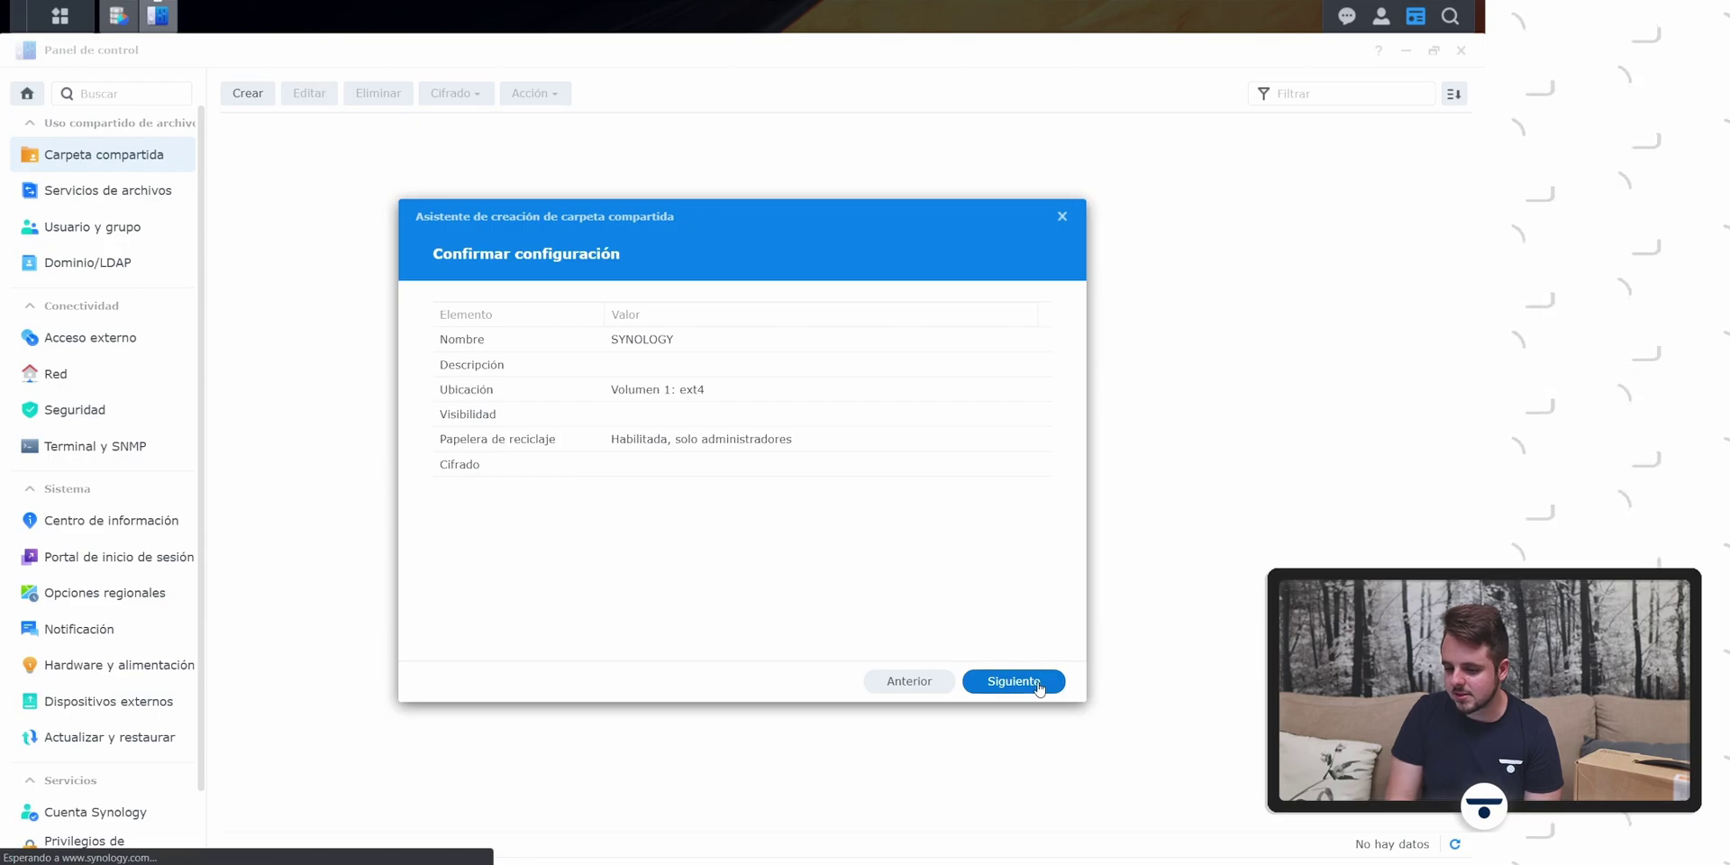
{"action": "left_click", "coordinate": [1040, 689]}
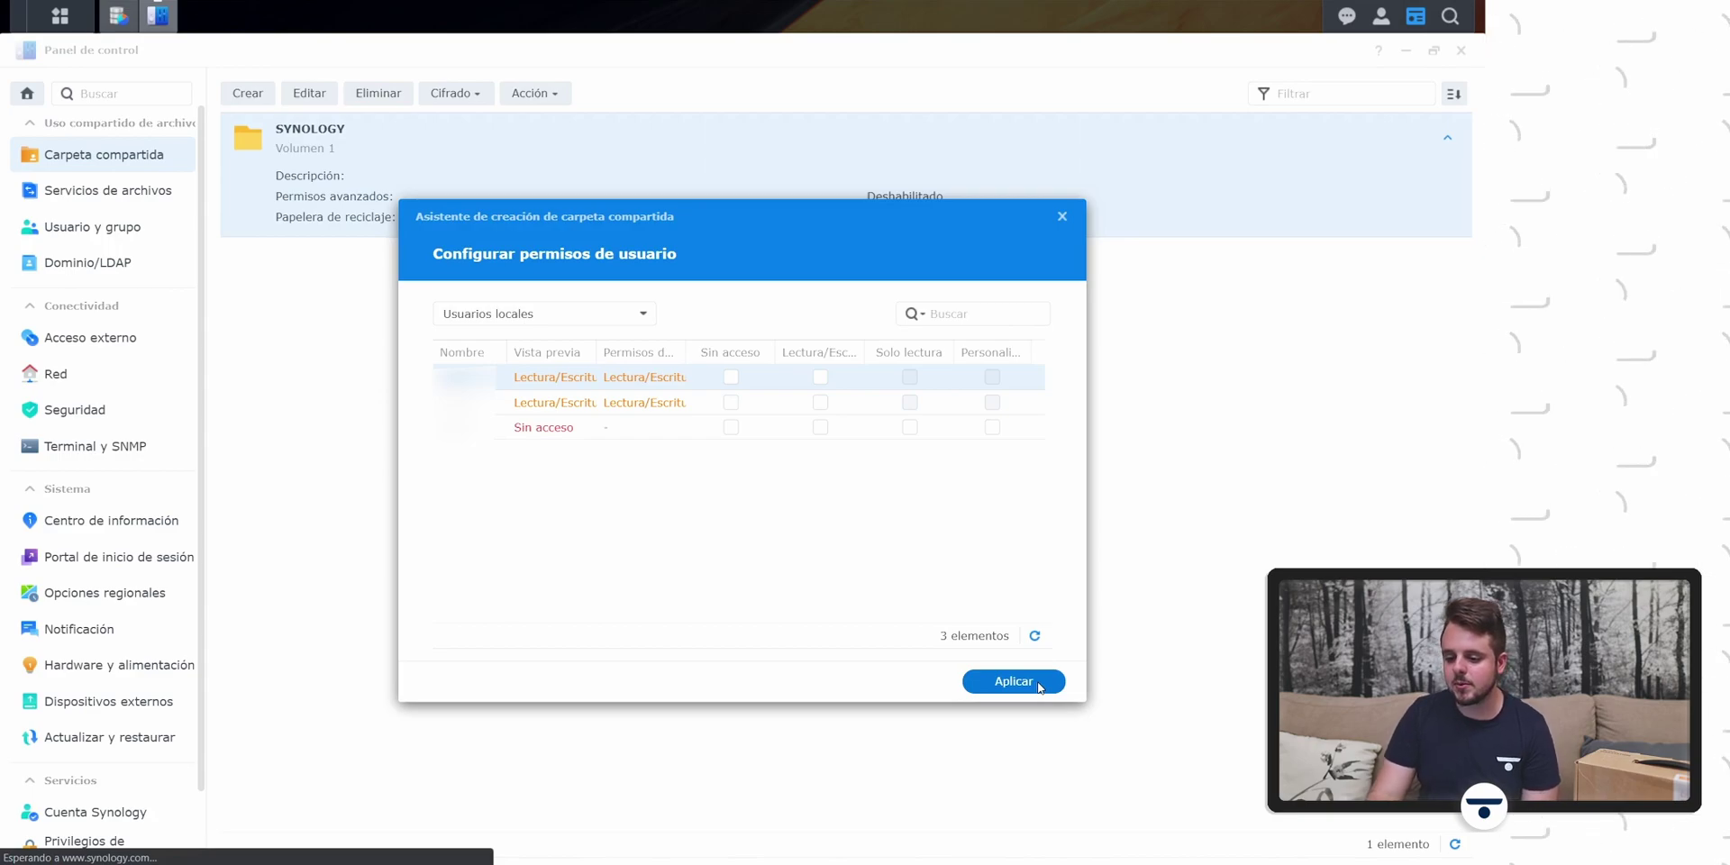
Step: Give the first two users Lectura/Escritura permission on SYNOLOGY and apply
{"action": "left_click", "coordinate": [731, 377]}
{"action": "left_click", "coordinate": [731, 377]}
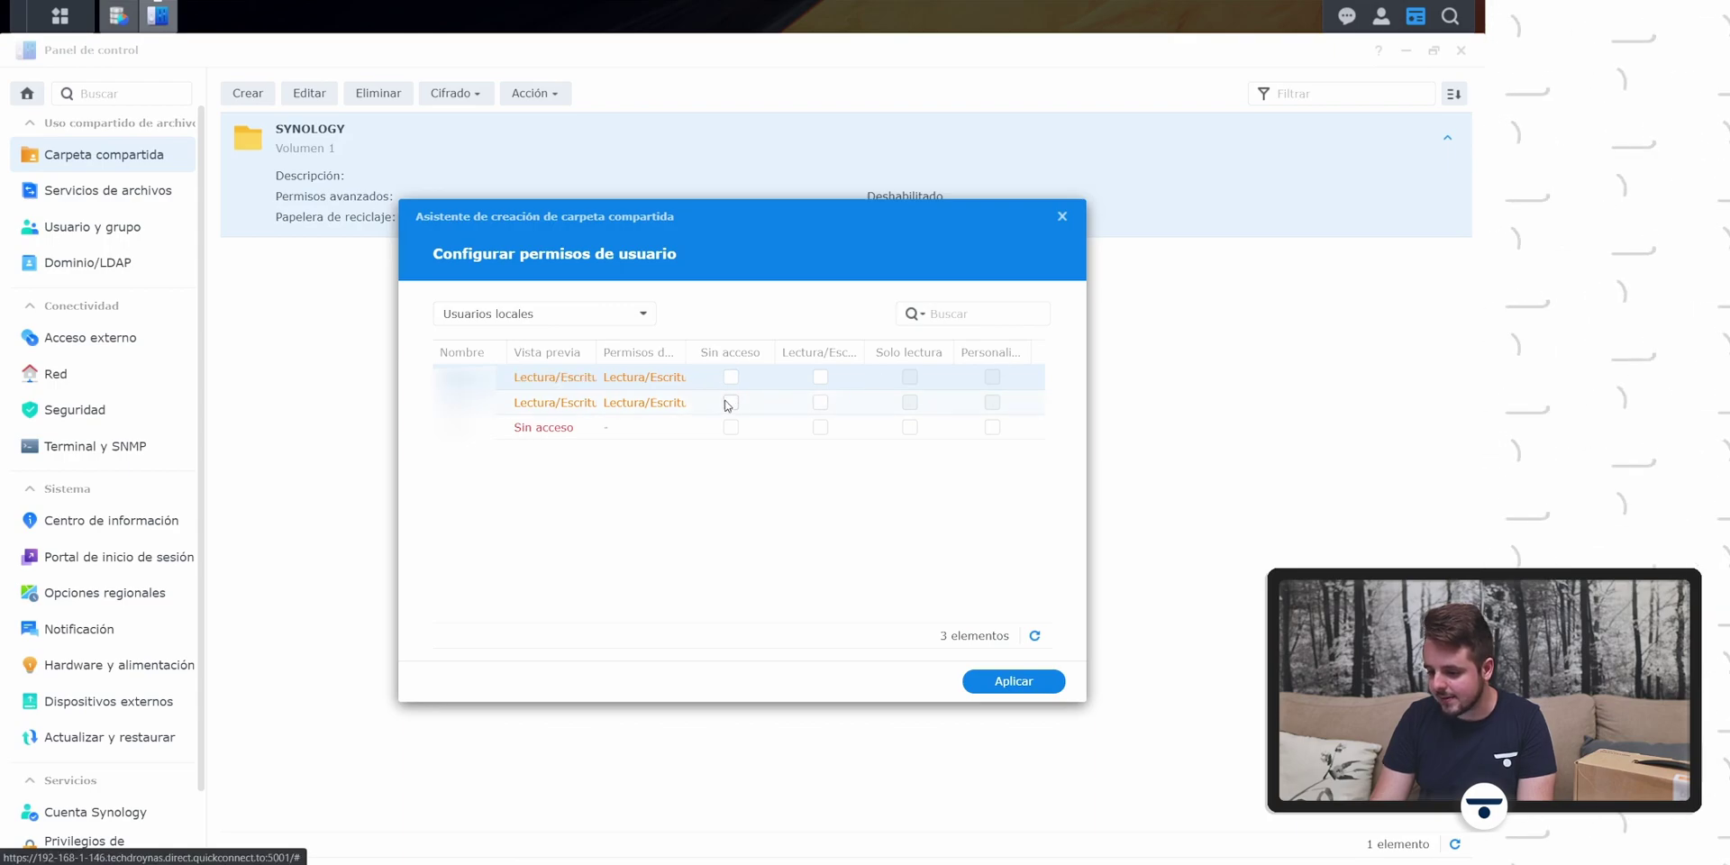
{"action": "left_click", "coordinate": [821, 402]}
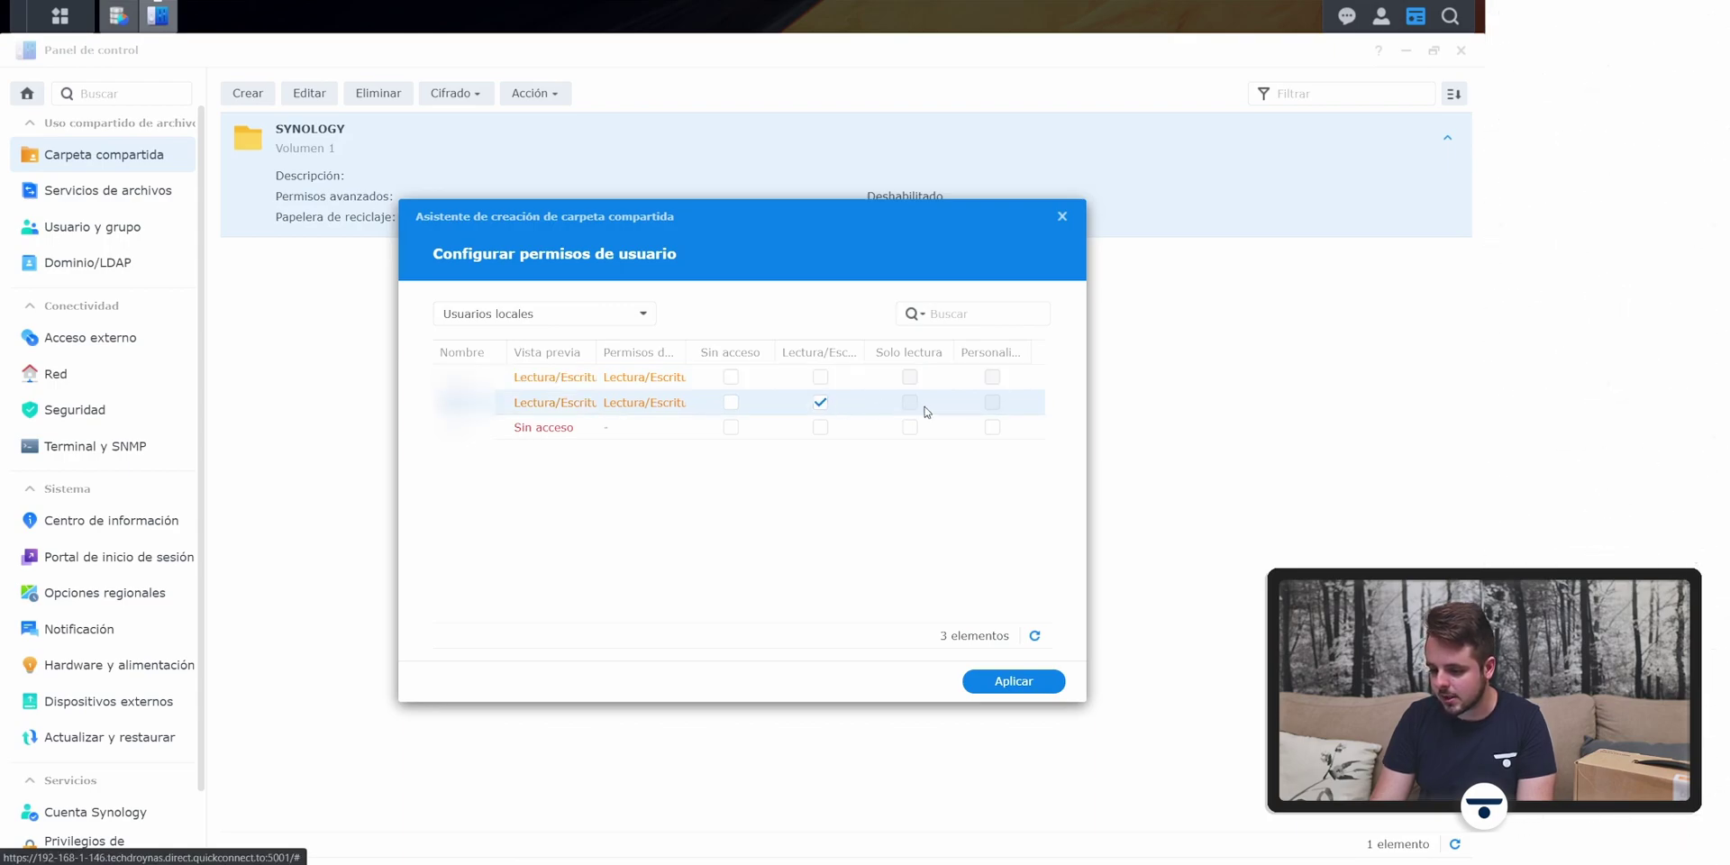
{"action": "left_click", "coordinate": [820, 378]}
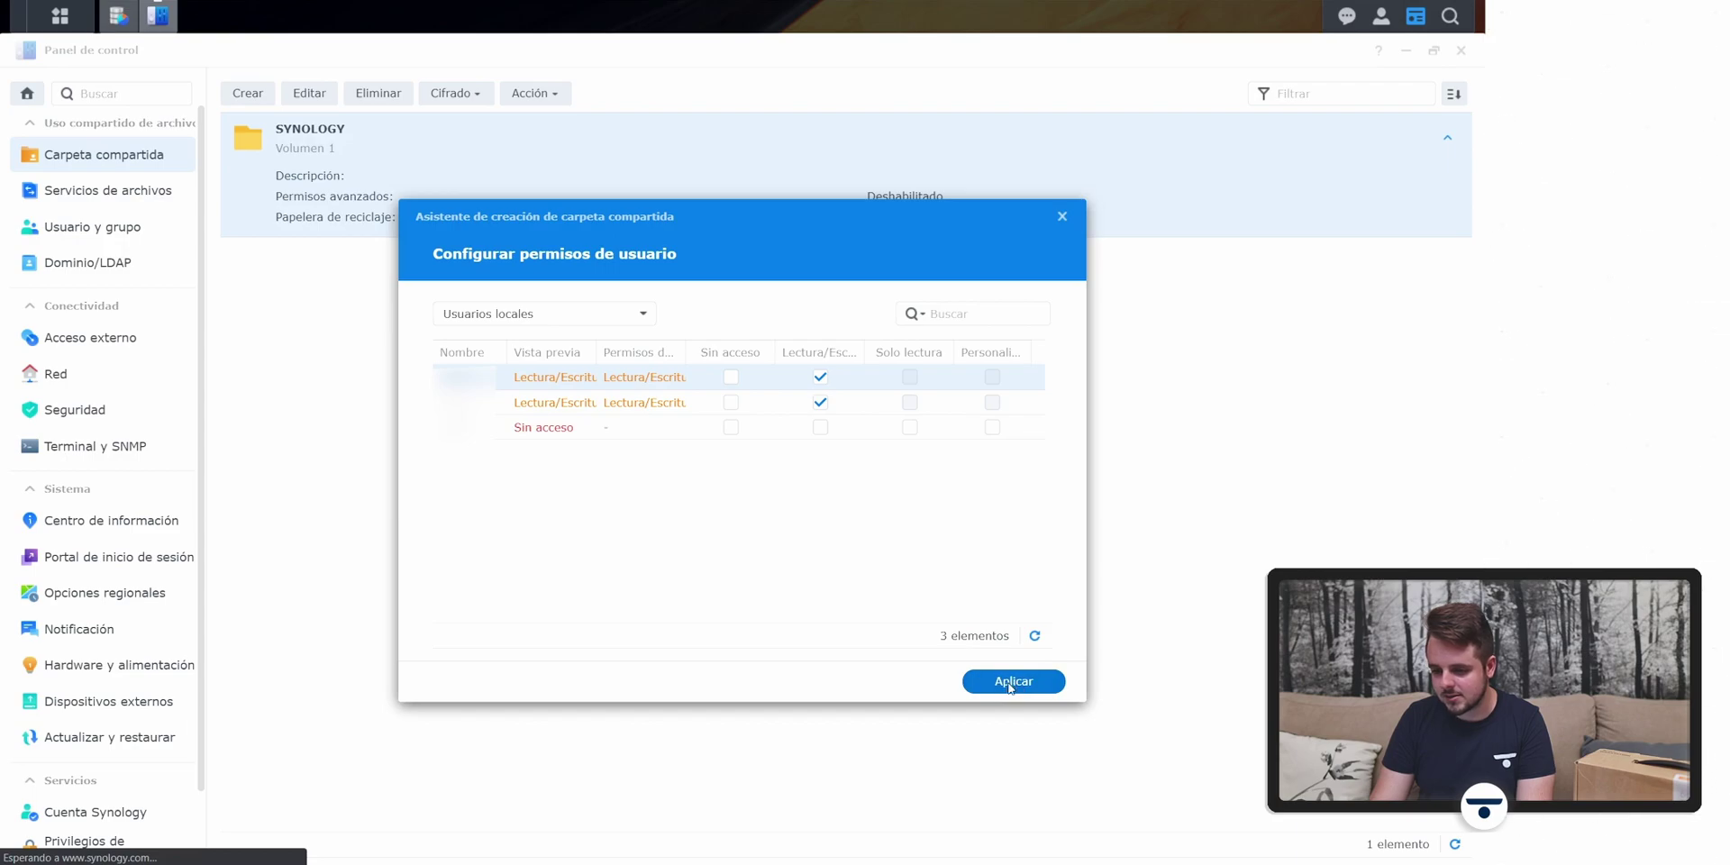
{"action": "left_click", "coordinate": [1014, 687]}
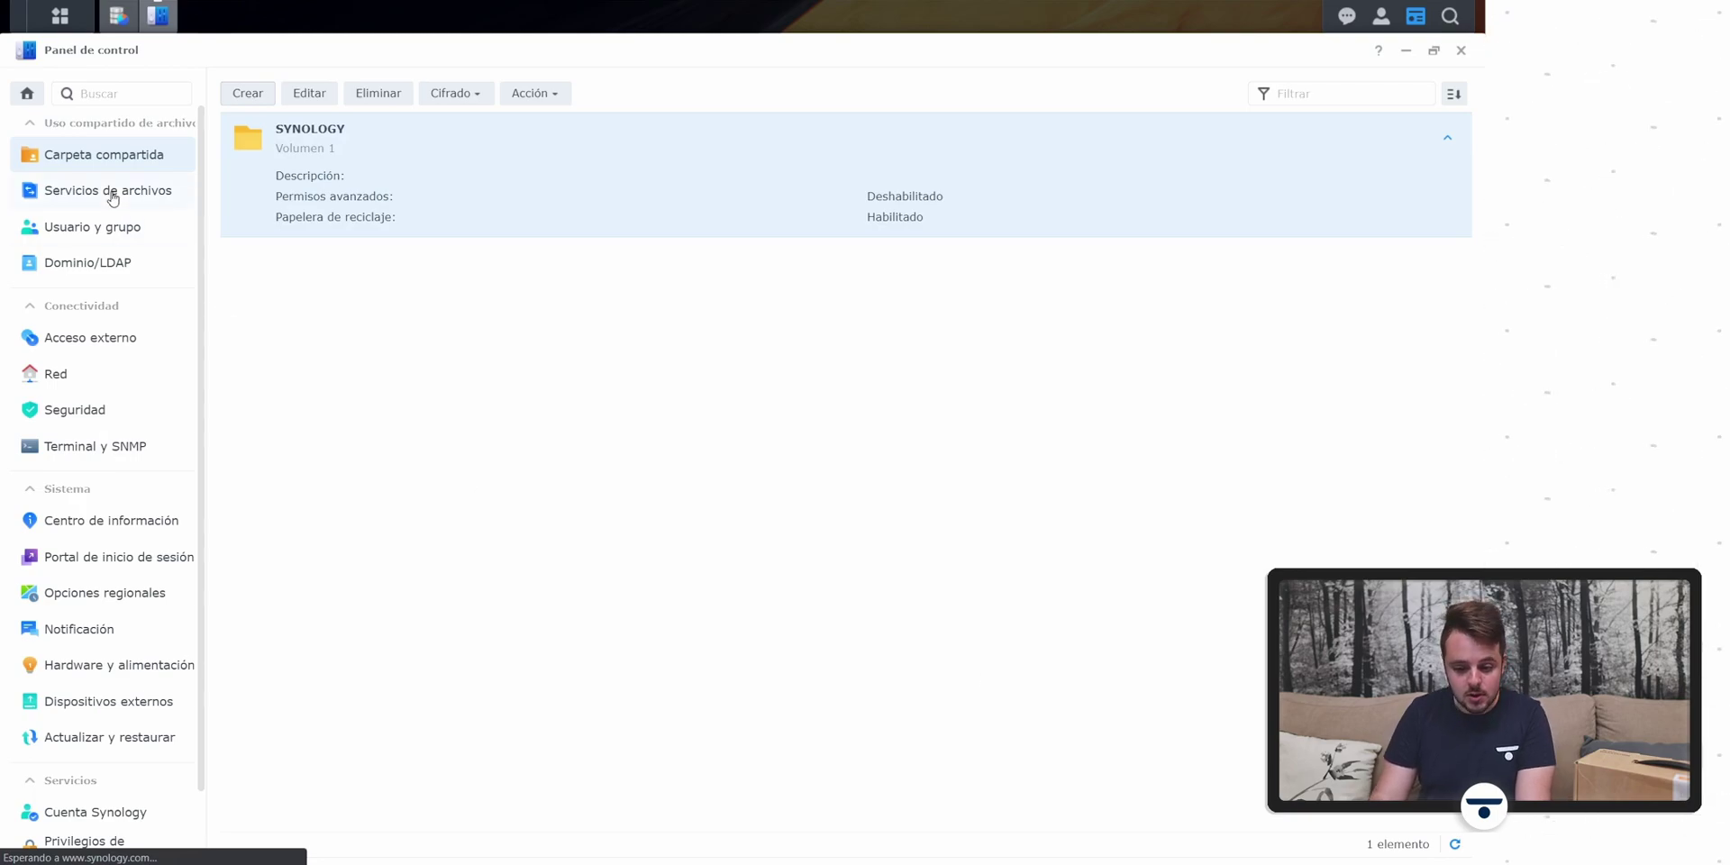
{"action": "scroll", "coordinate": [112, 198], "scroll_direction": "down", "scroll_amount": 1}
{"action": "scroll", "coordinate": [113, 199], "scroll_direction": "up", "scroll_amount": 1}
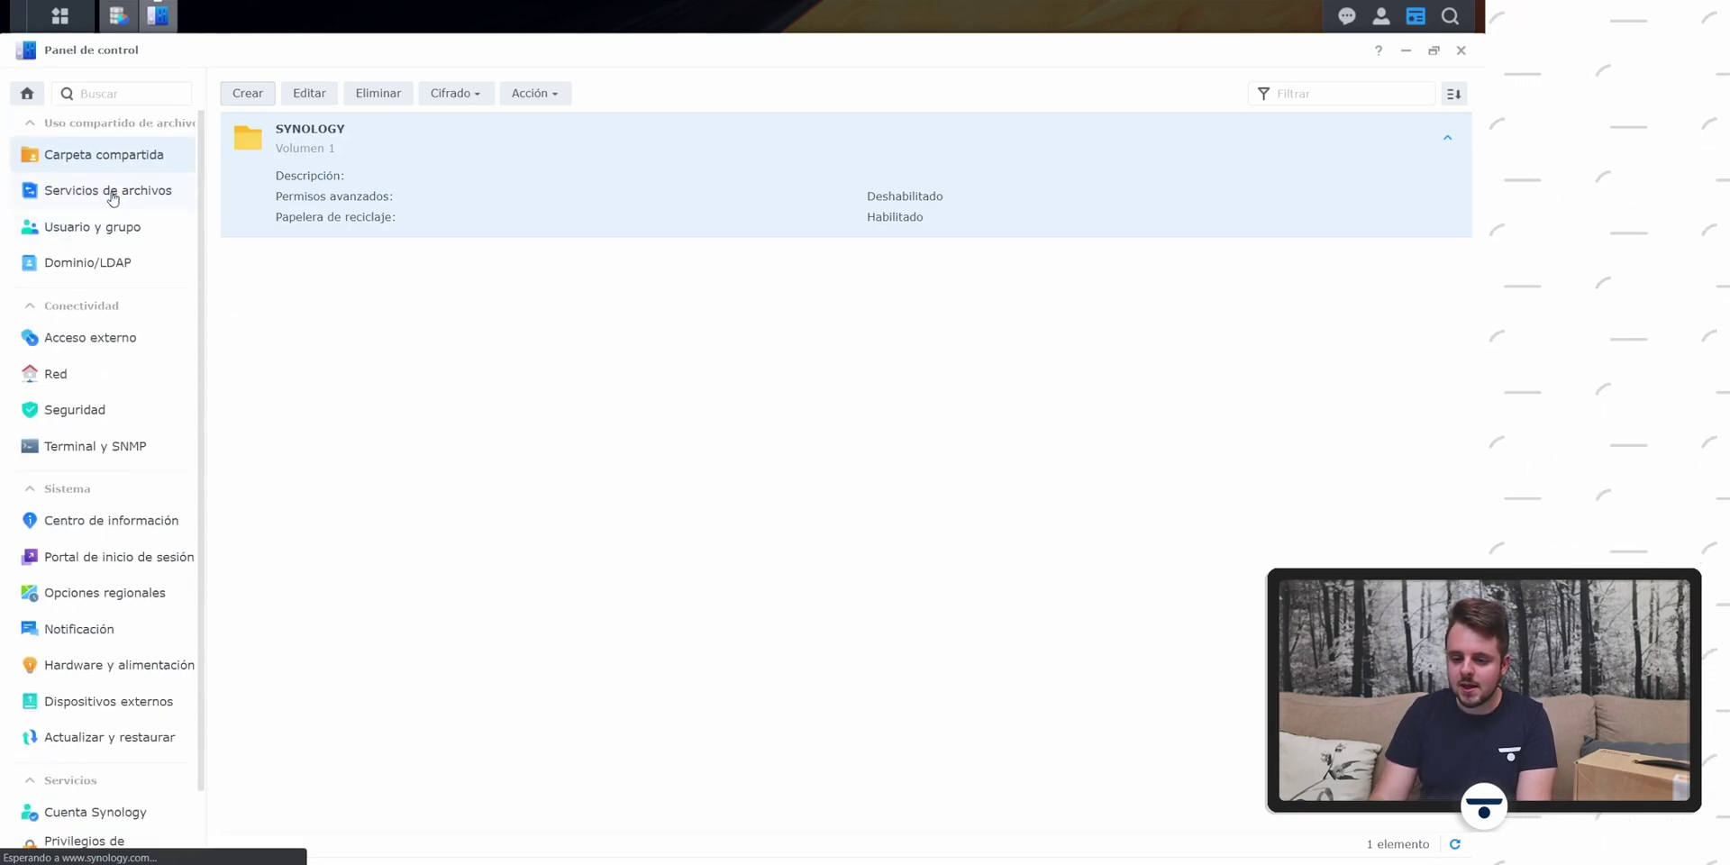
{"action": "left_click", "coordinate": [64, 35]}
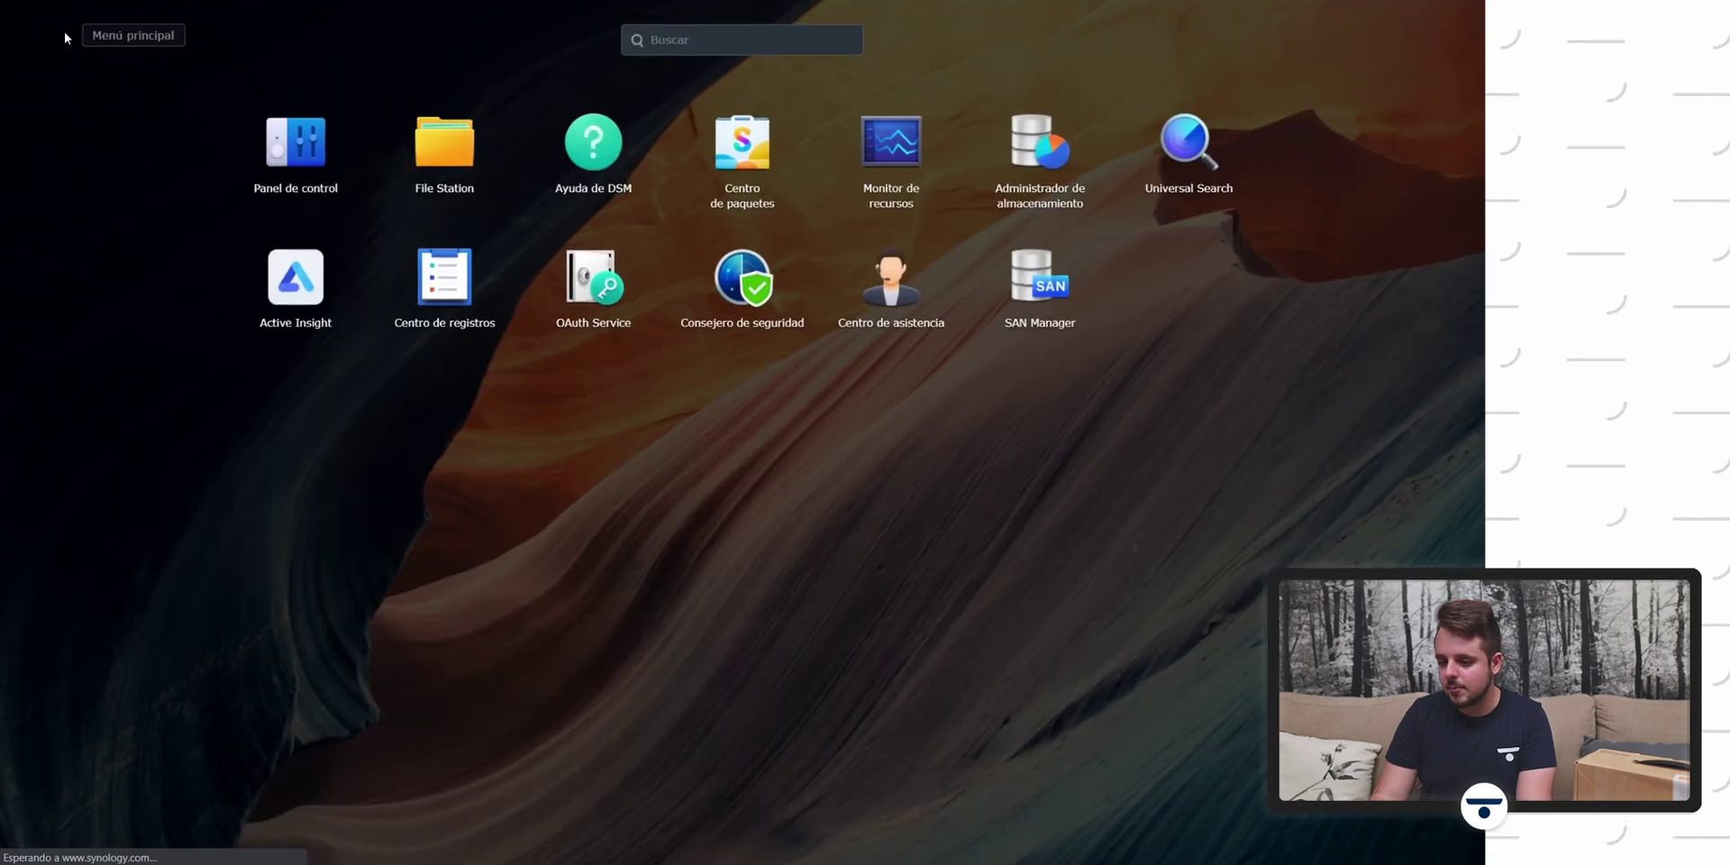
{"action": "left_click", "coordinate": [444, 149]}
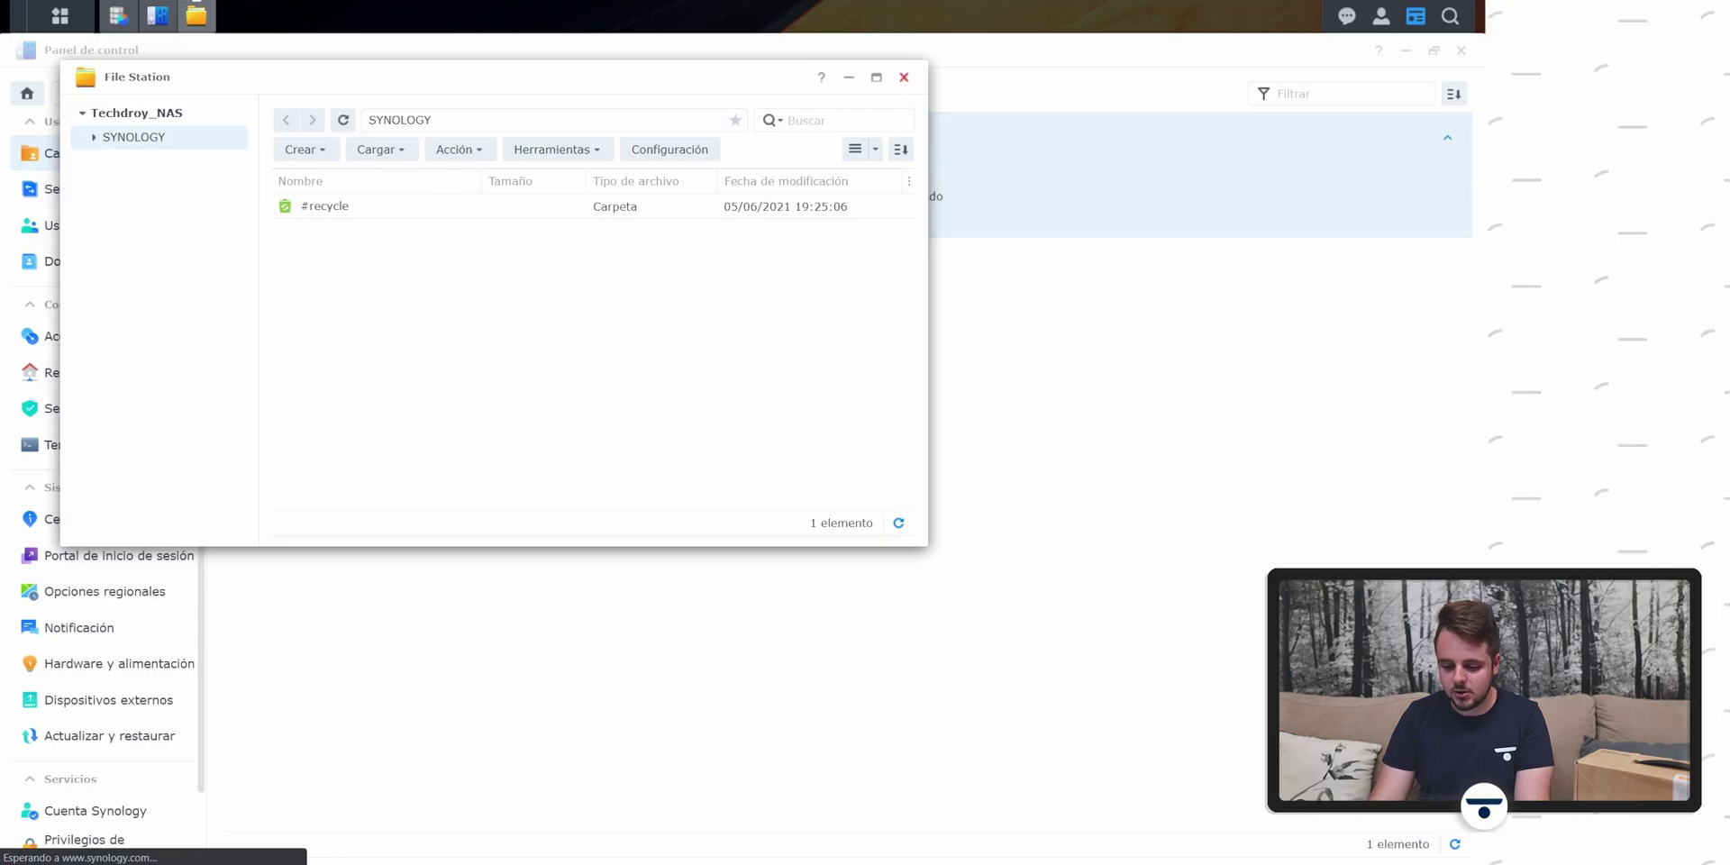
{"action": "left_click", "coordinate": [904, 77]}
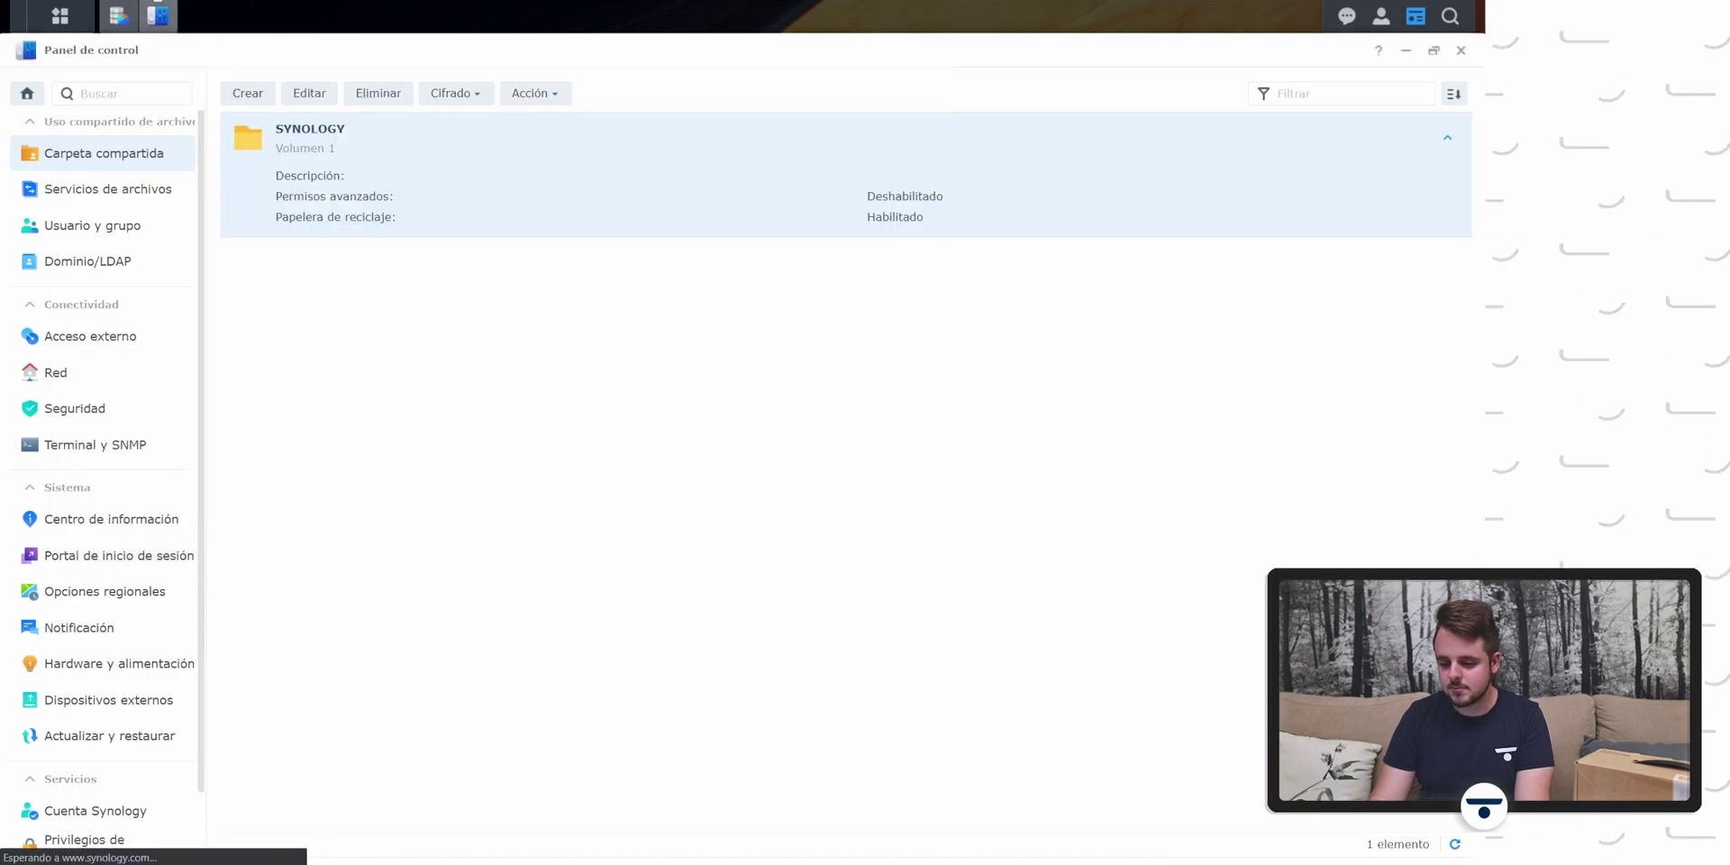
{"action": "key", "text": "super+e"}
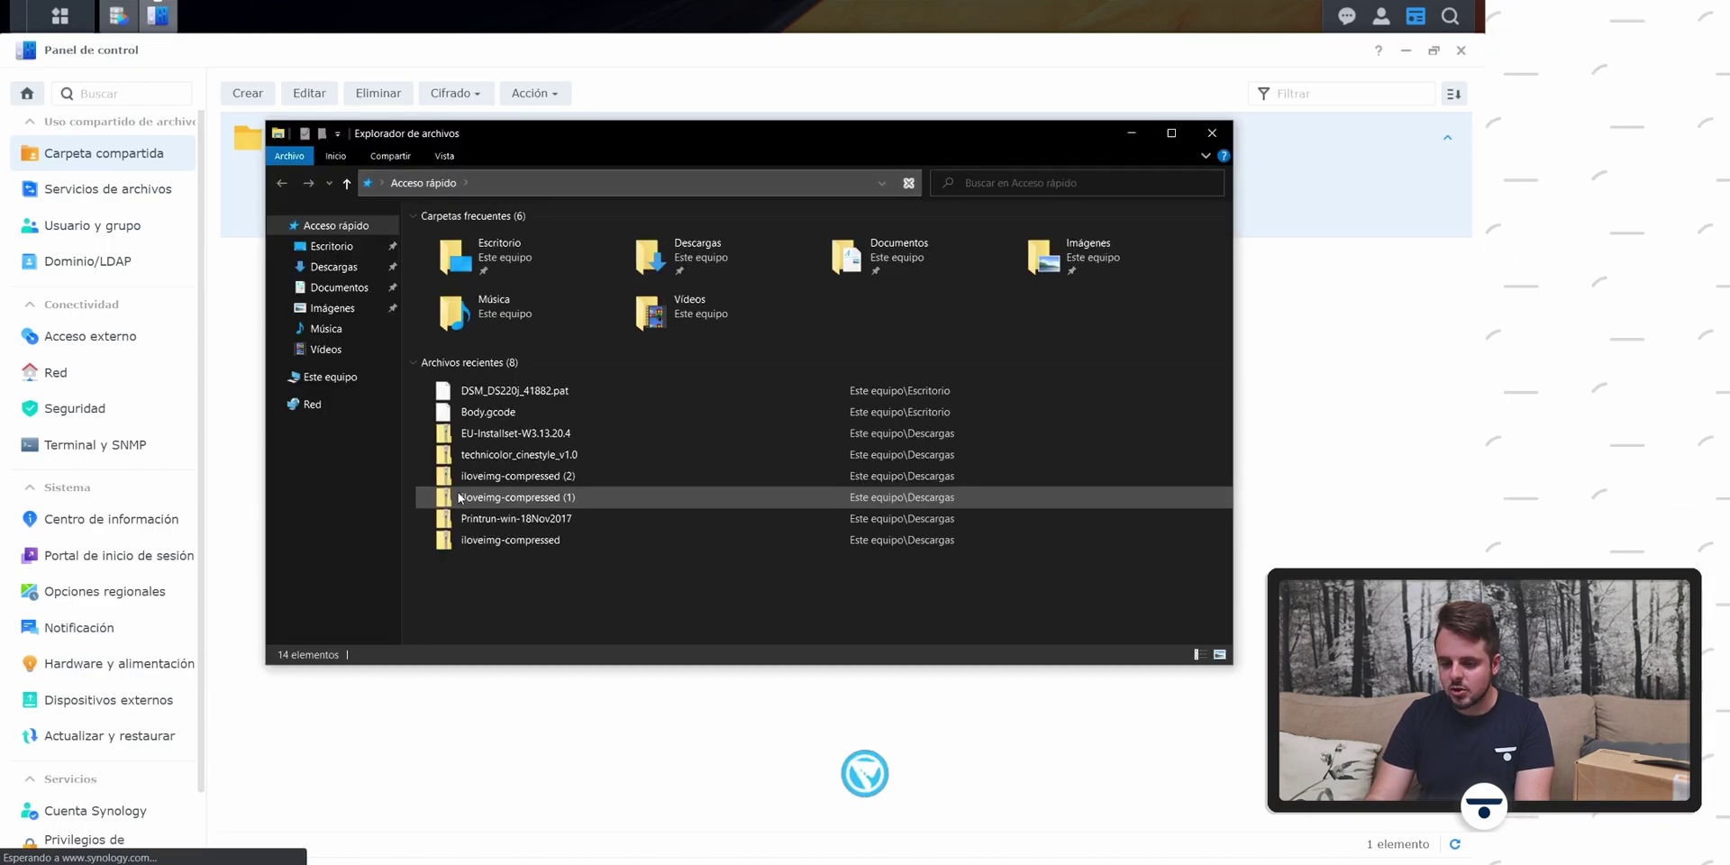
Step: From Este equipo, map network drive Z: to server 192.168.1.146 and browse its shares
{"action": "left_click", "coordinate": [334, 379]}
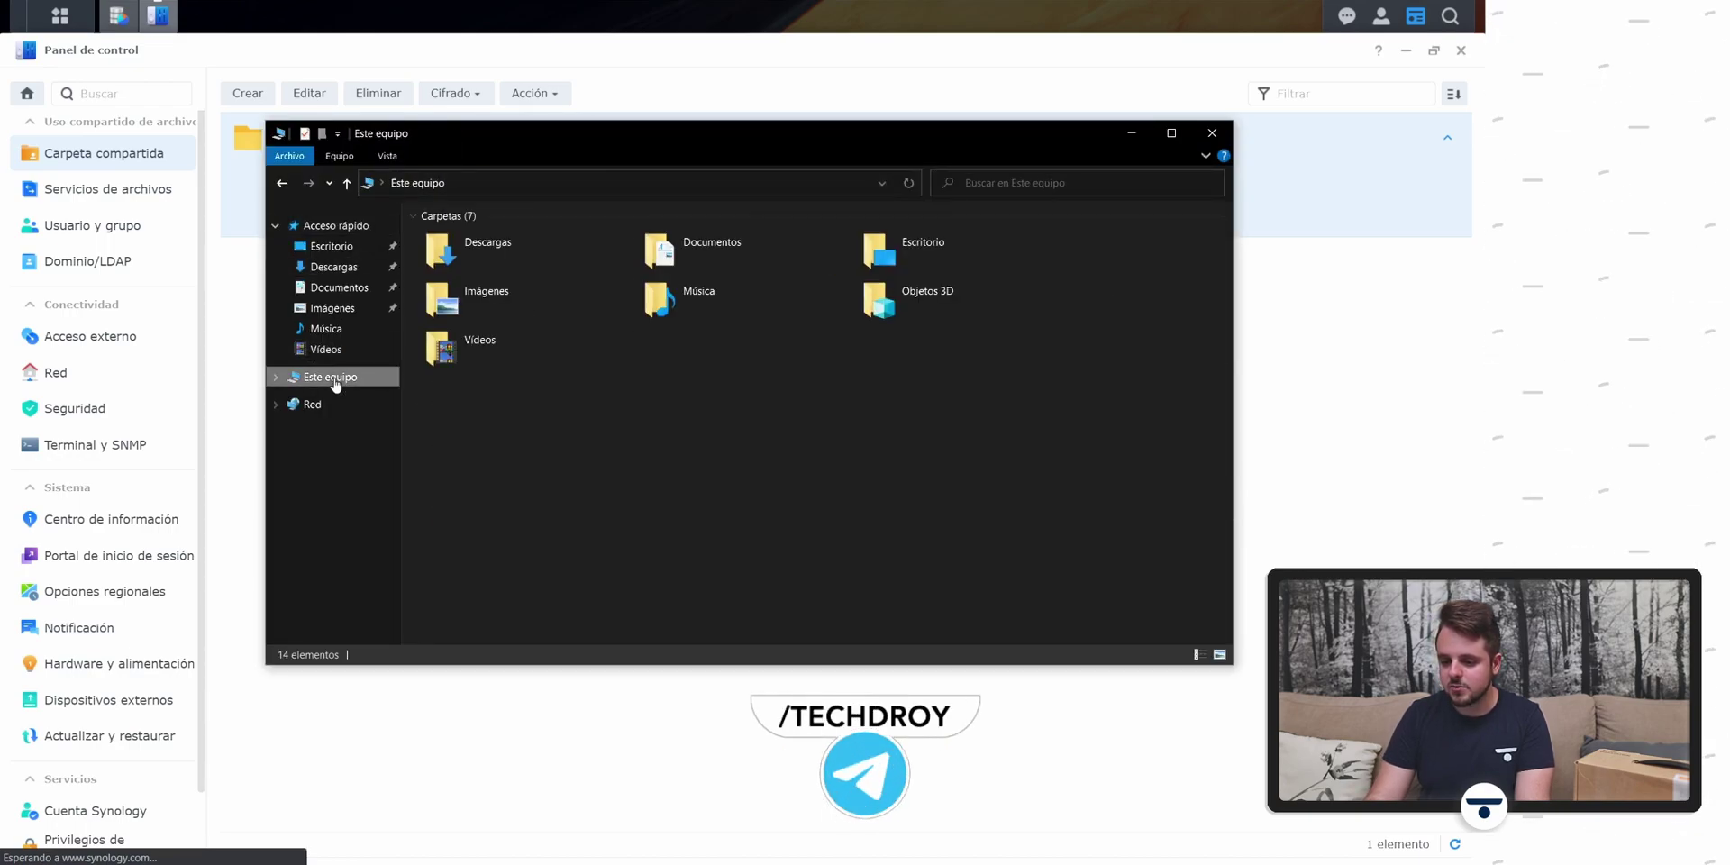
{"action": "left_click", "coordinate": [339, 162]}
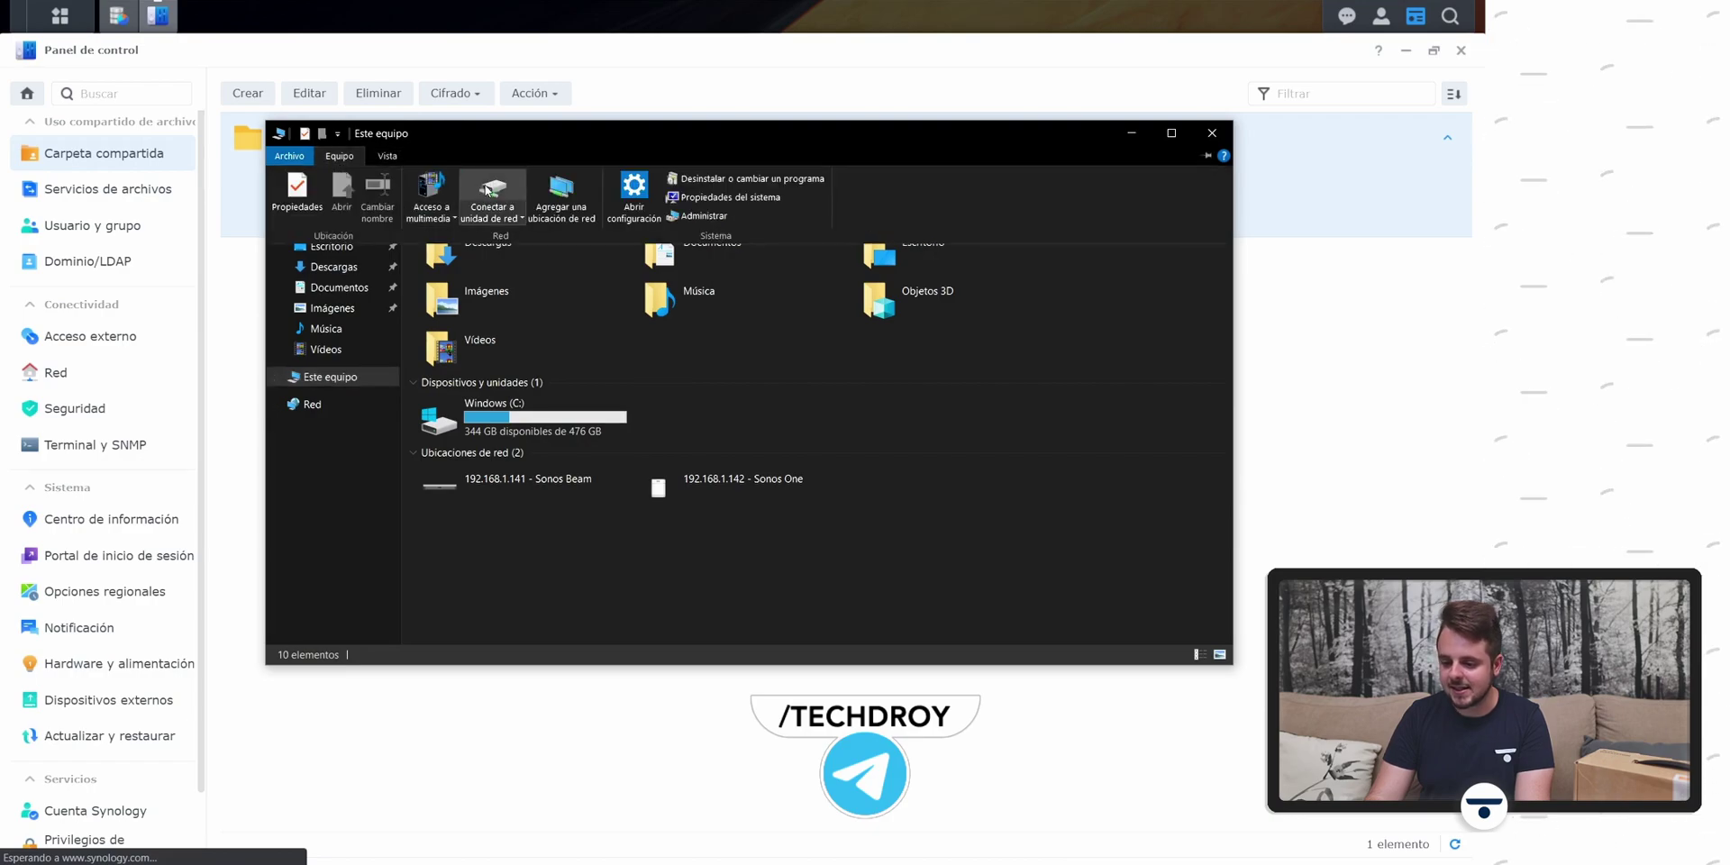
{"action": "left_click", "coordinate": [487, 189]}
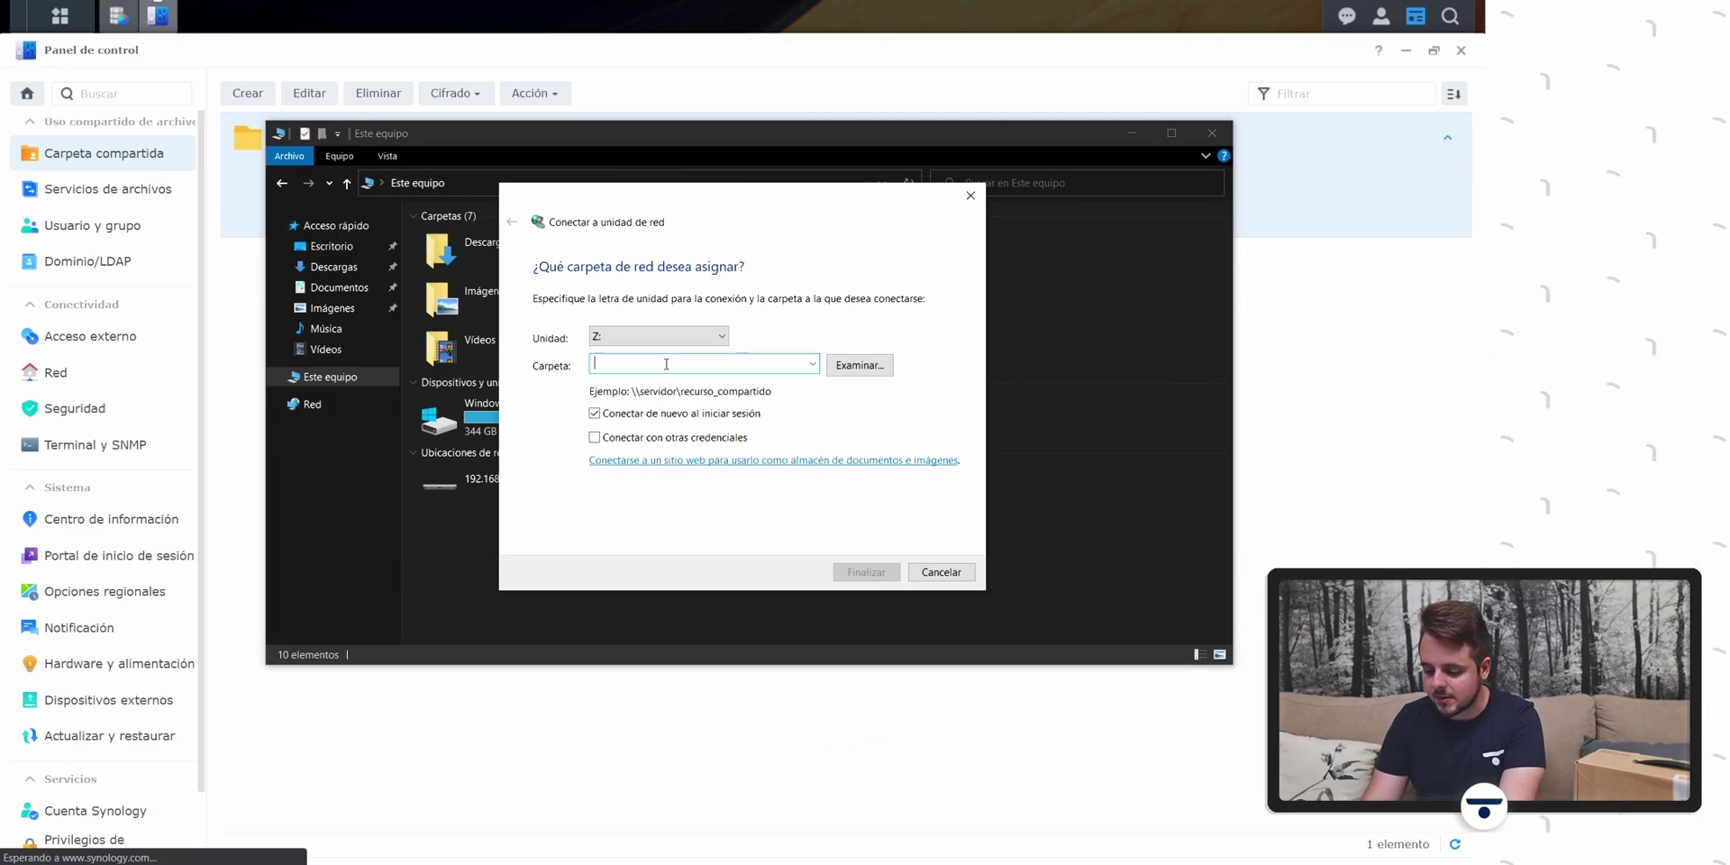
{"action": "type", "text": "192"}
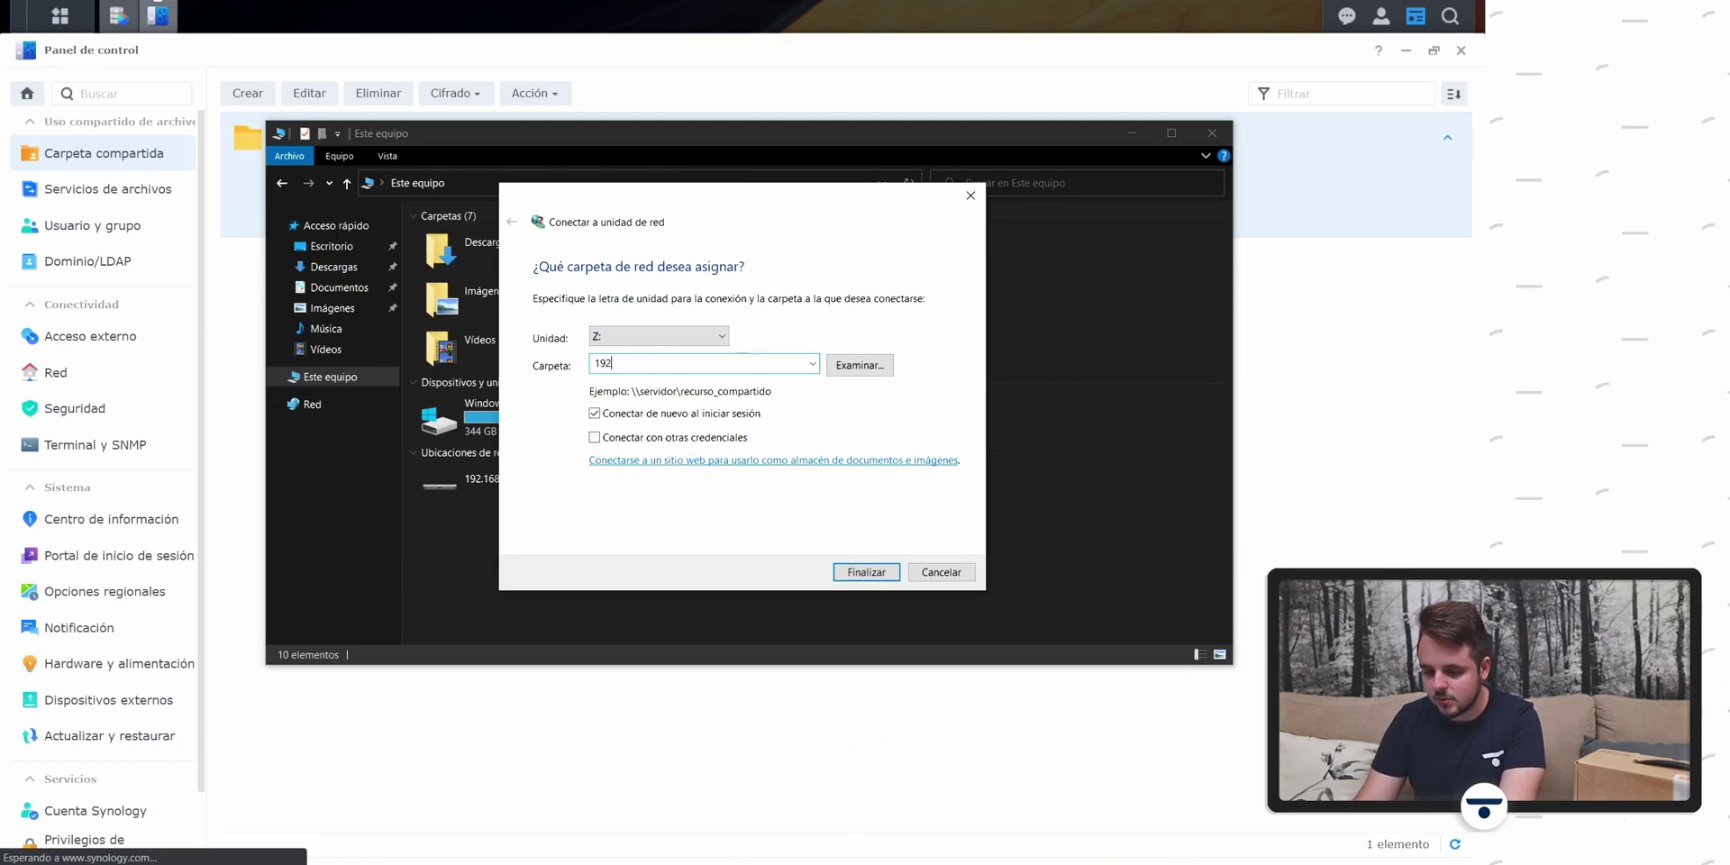
{"action": "type", "text": ".168"}
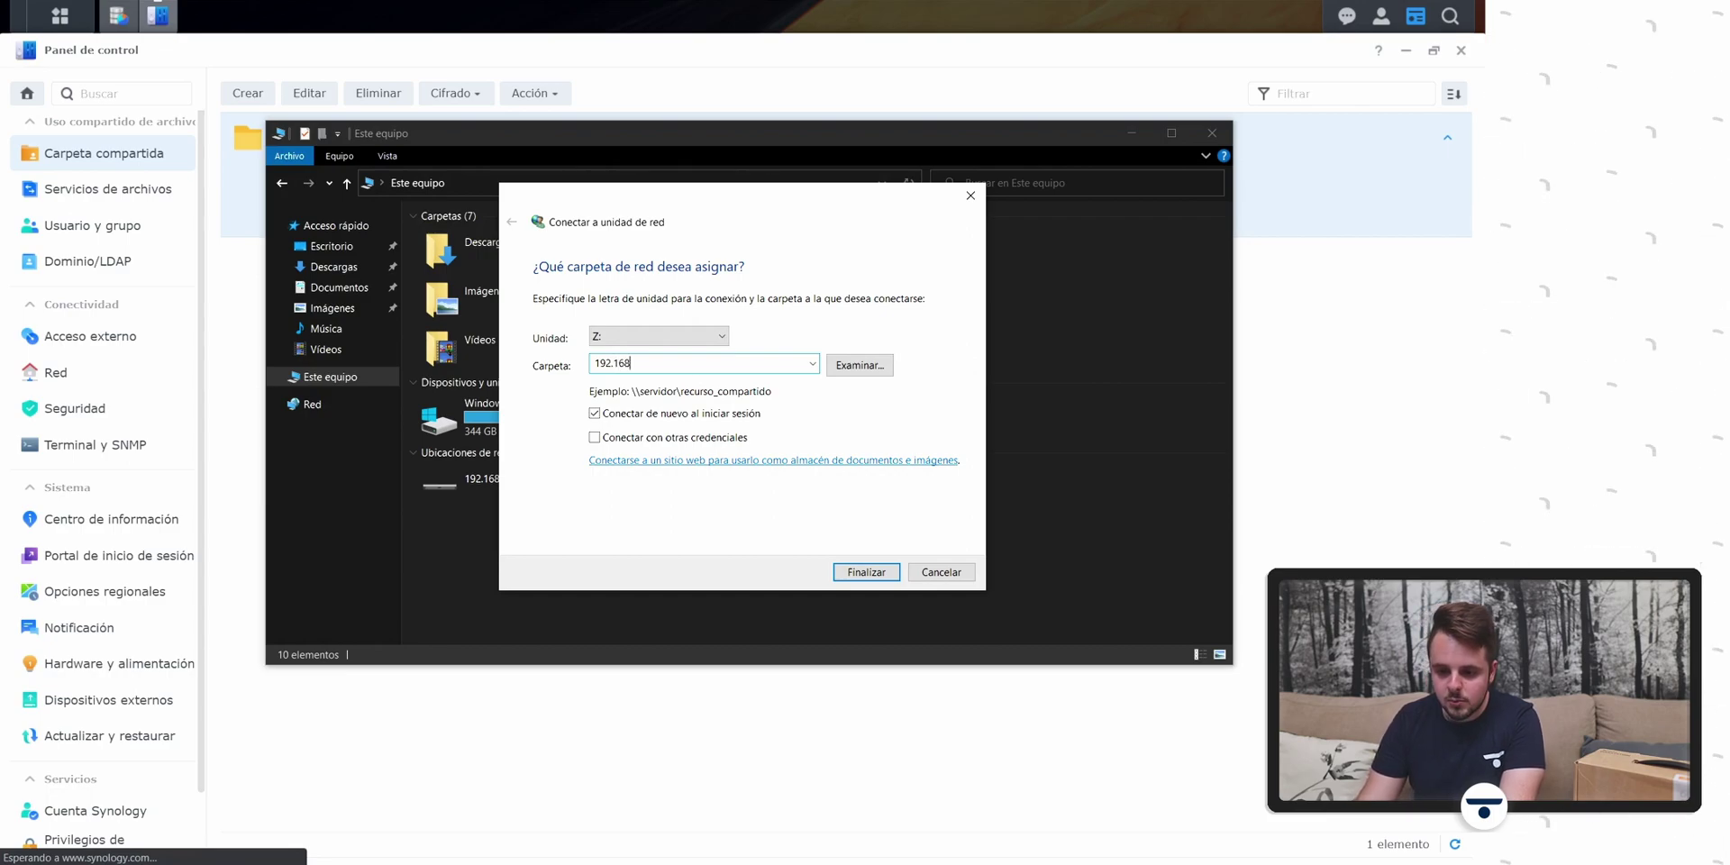
{"action": "type", "text": ".1"}
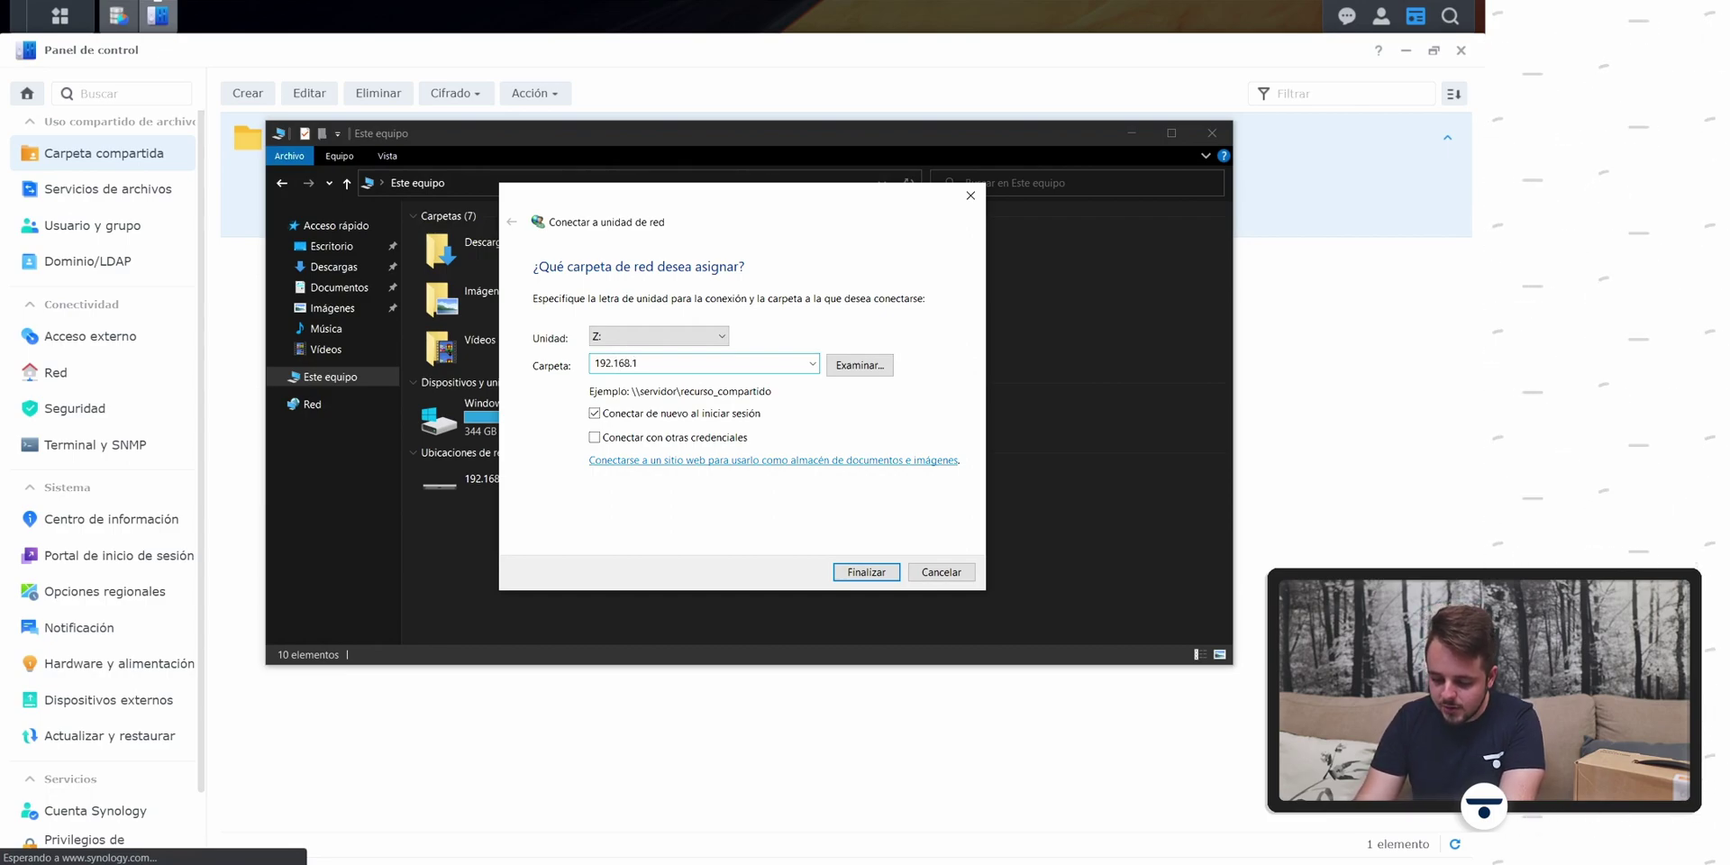
{"action": "type", "text": ".146"}
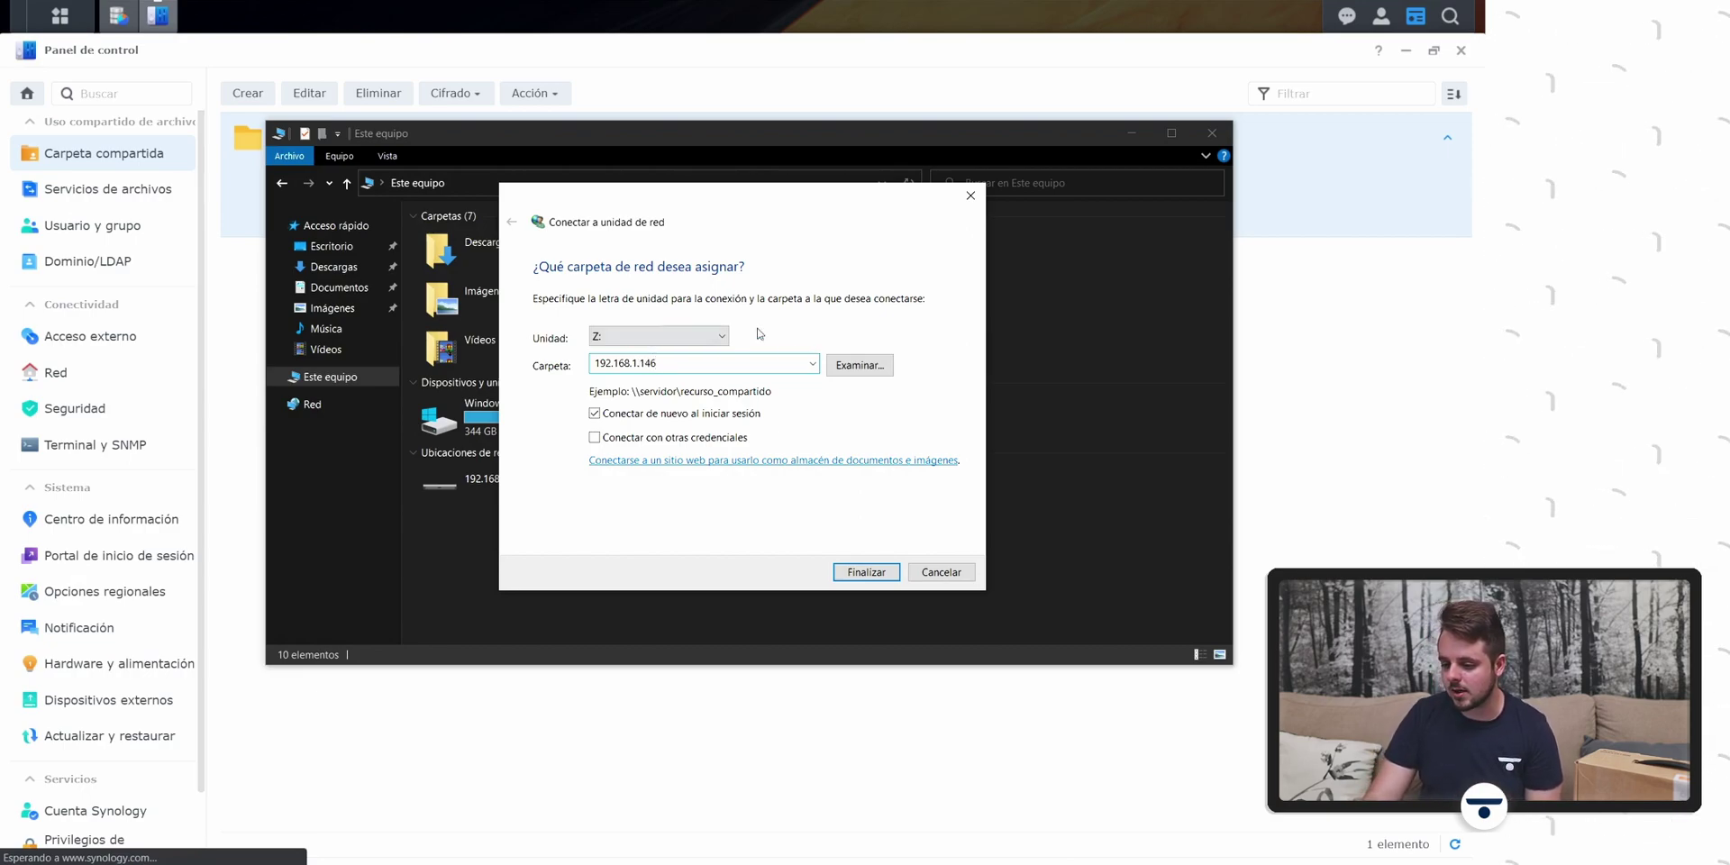
{"action": "left_click", "coordinate": [859, 366]}
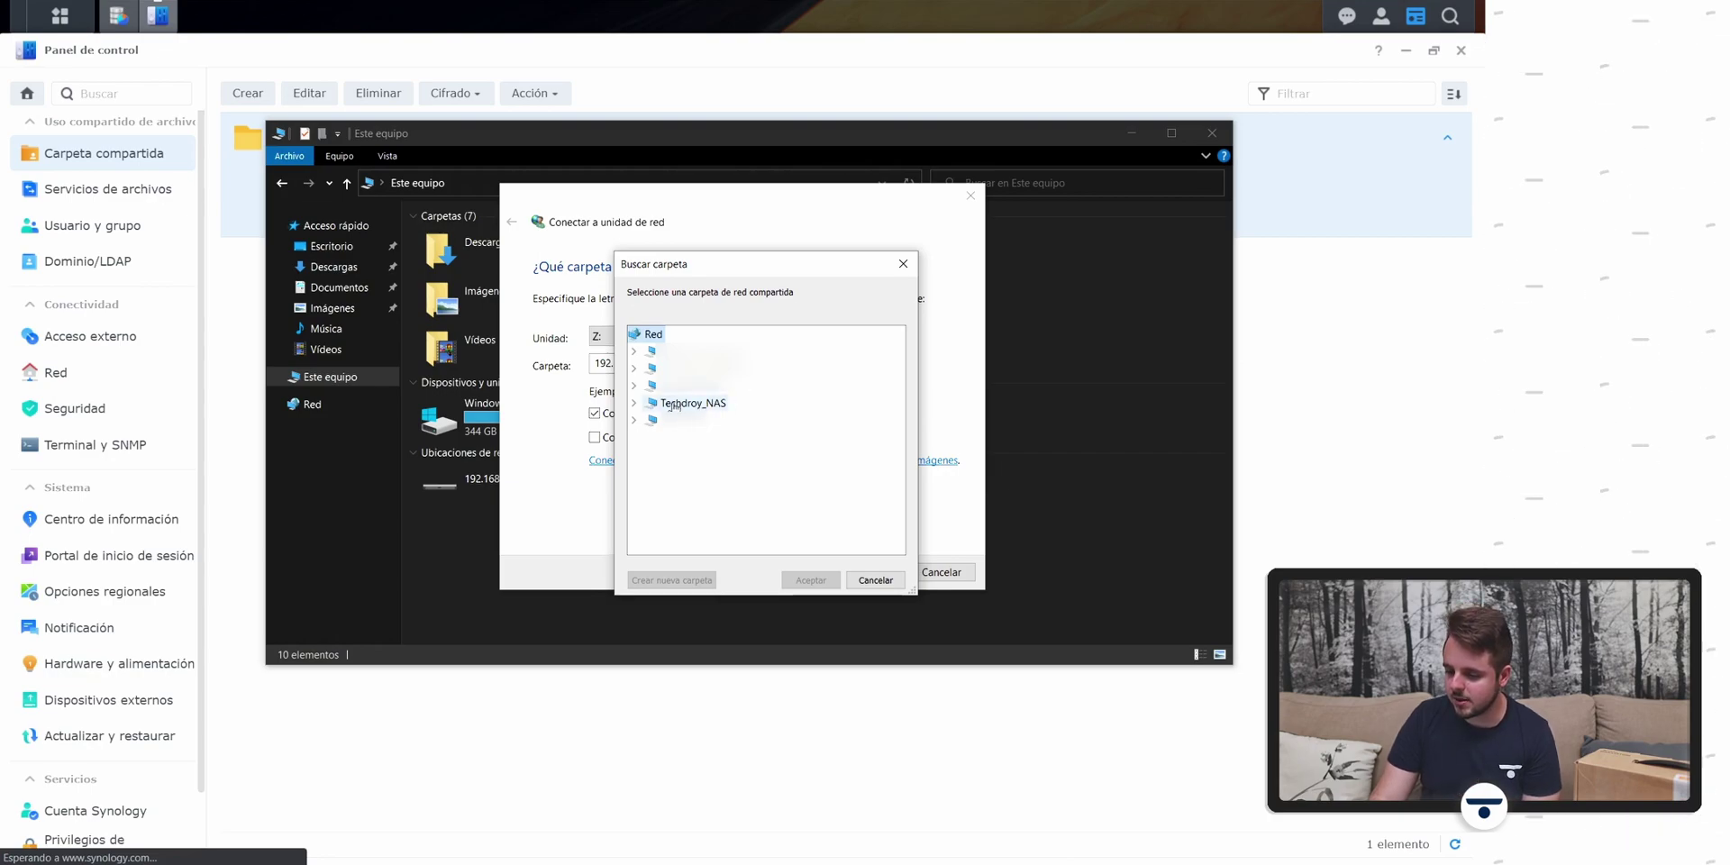
Step: Expand Techdroy_NAS and sign in with the NAS account, remembering the credentials
{"action": "left_click", "coordinate": [634, 403]}
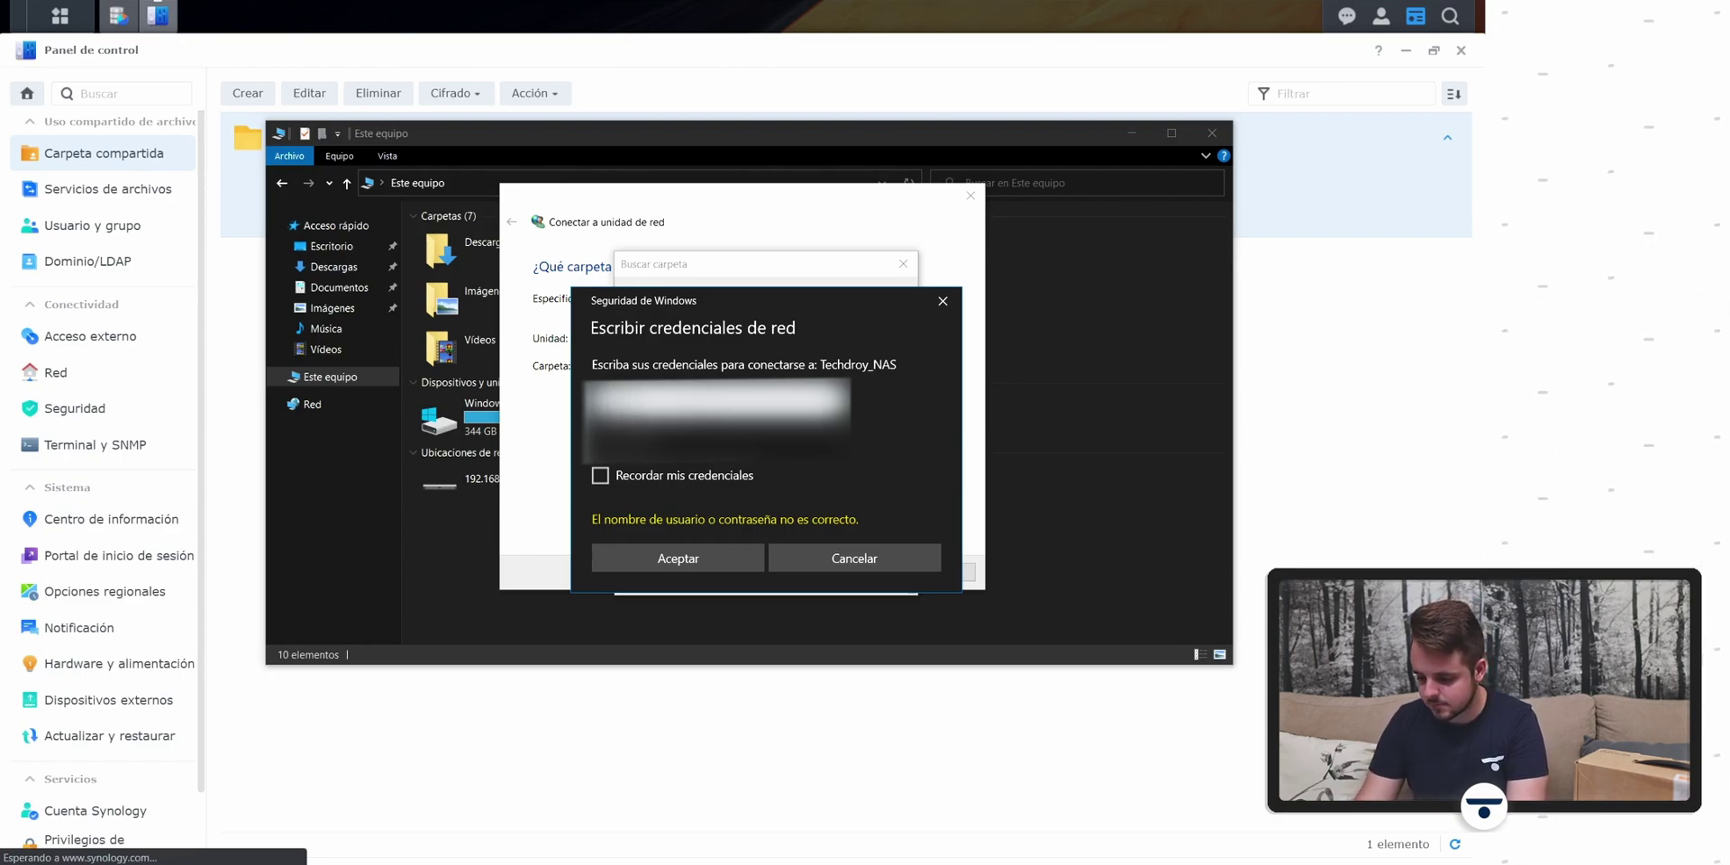
{"action": "key", "text": "Tab"}
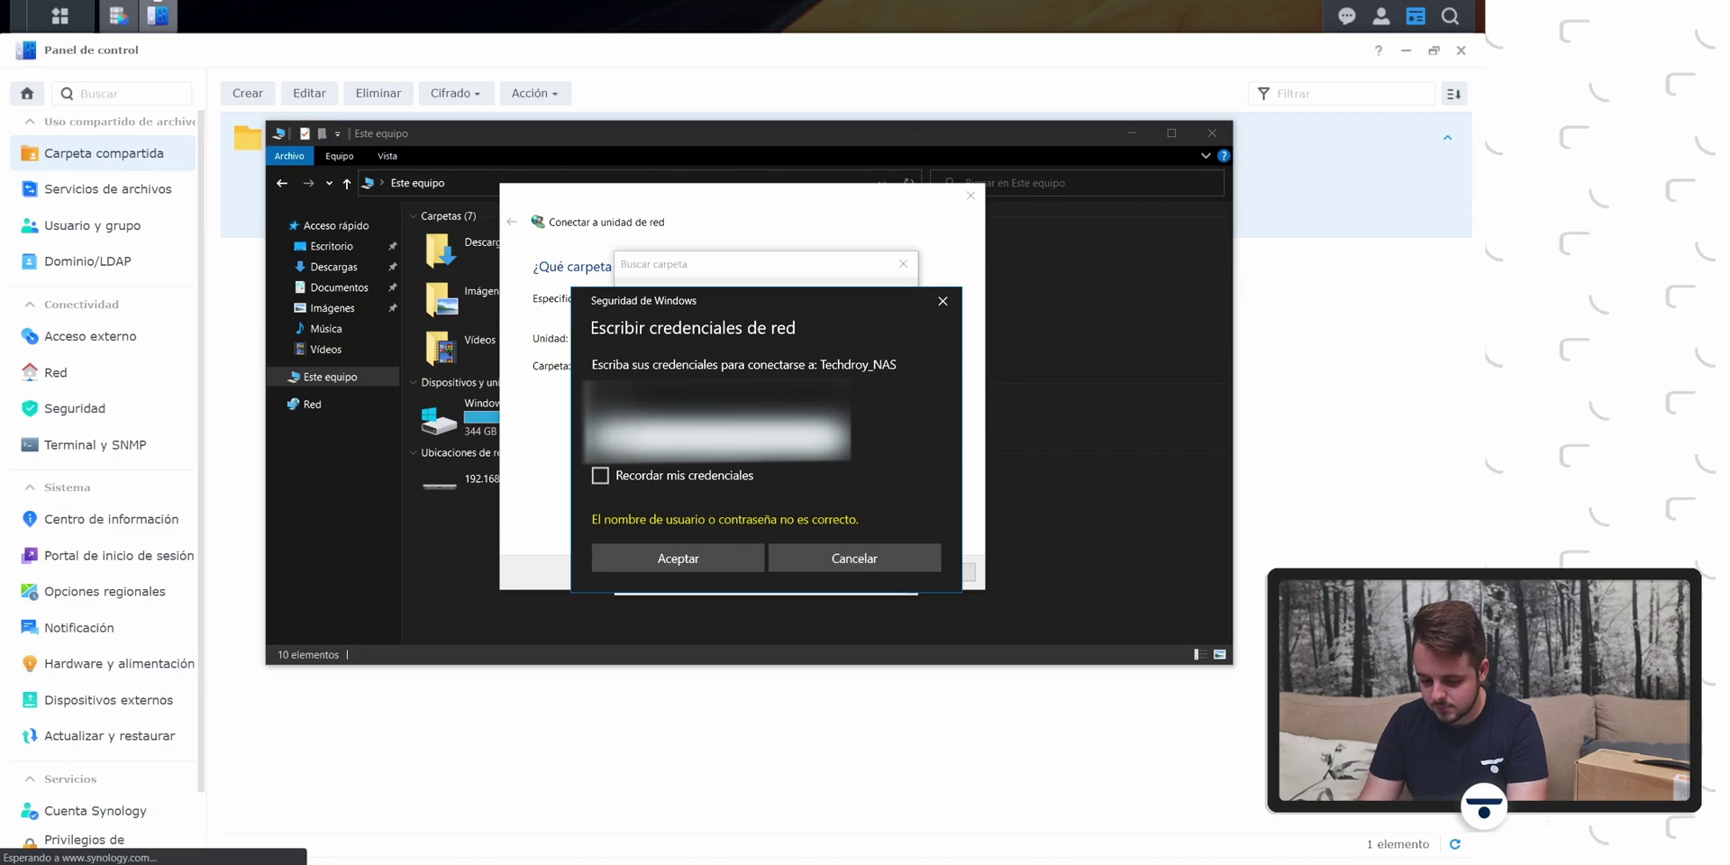
{"action": "key", "text": "Caps_Lock"}
{"action": "key", "text": "Caps_Lock"}
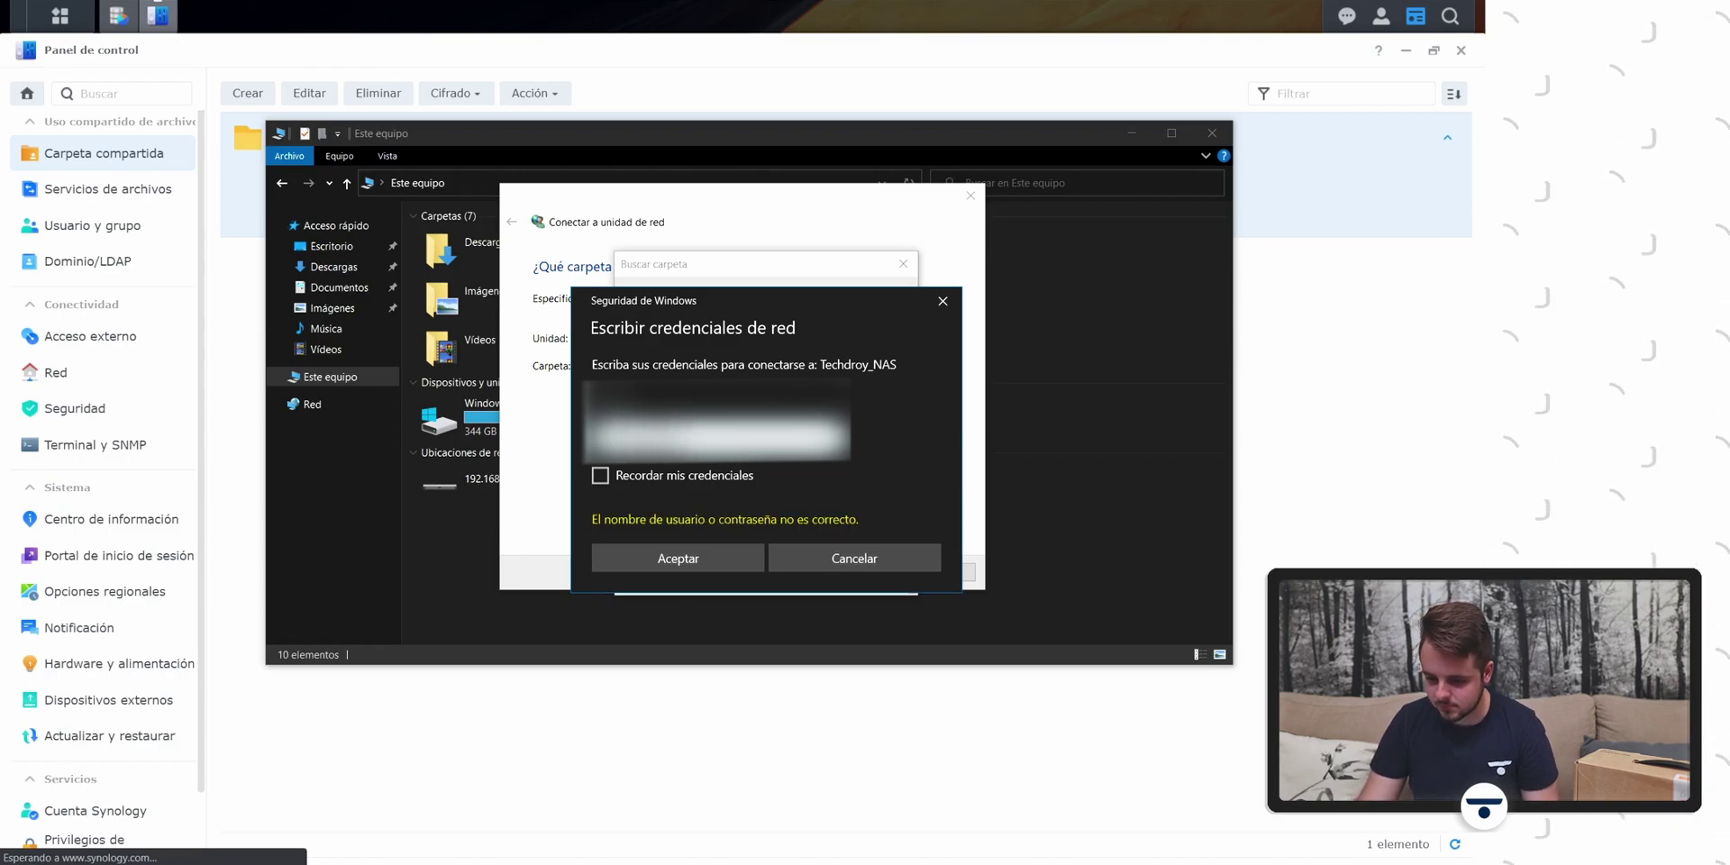
{"action": "left_click", "coordinate": [601, 475]}
{"action": "left_click", "coordinate": [662, 558]}
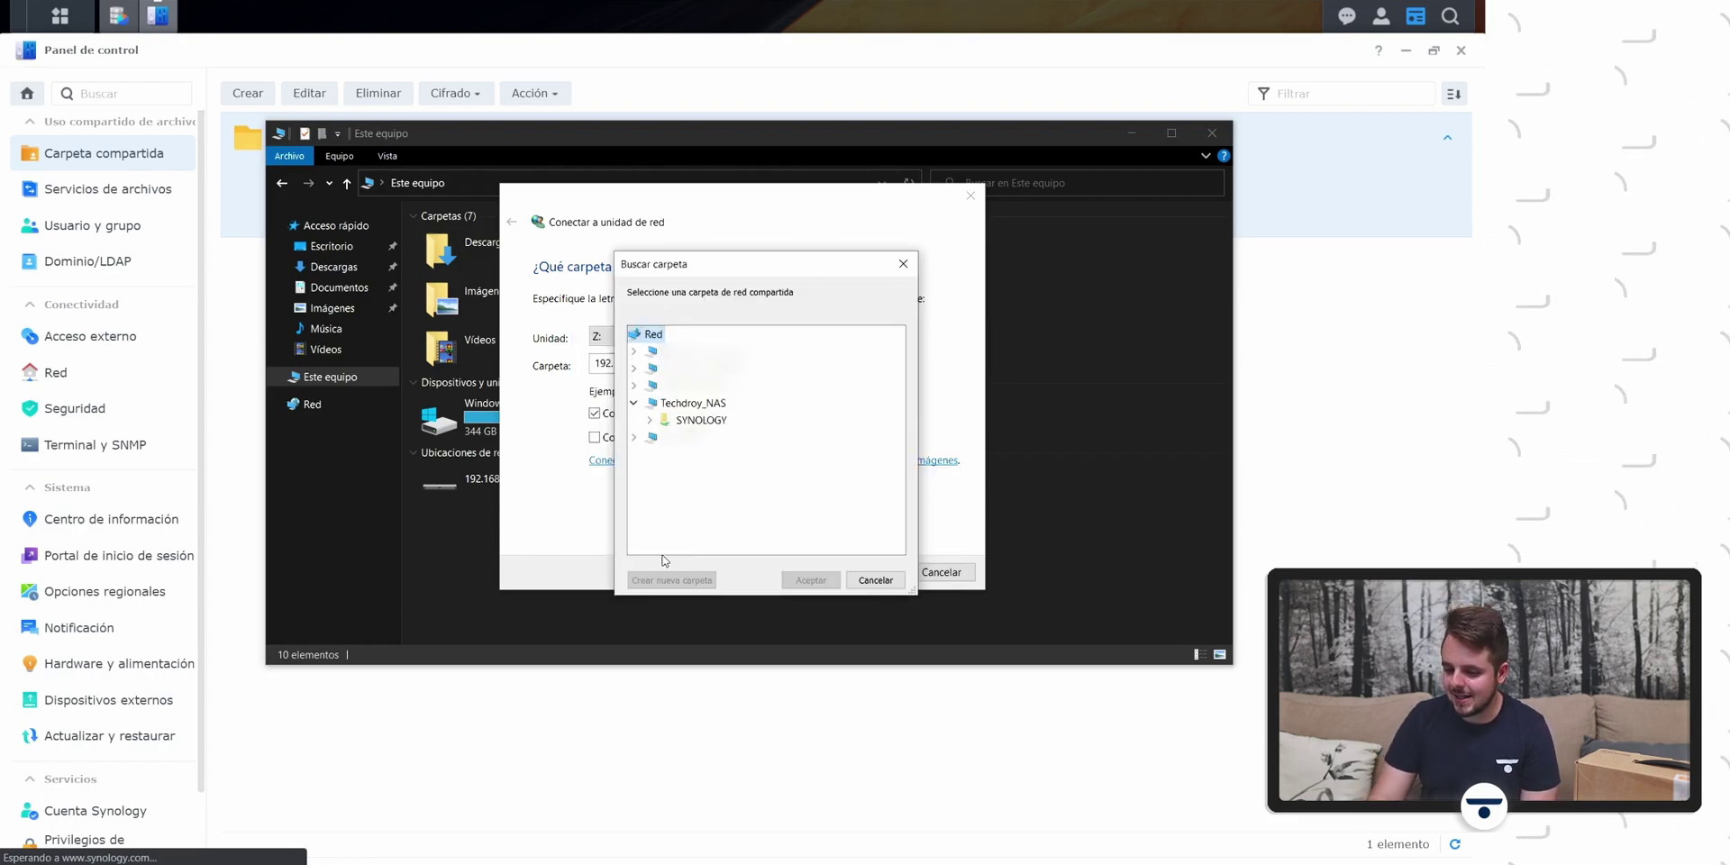
Step: Select the SYNOLOGY share and finish mapping it as drive Z:
{"action": "left_click", "coordinate": [704, 421]}
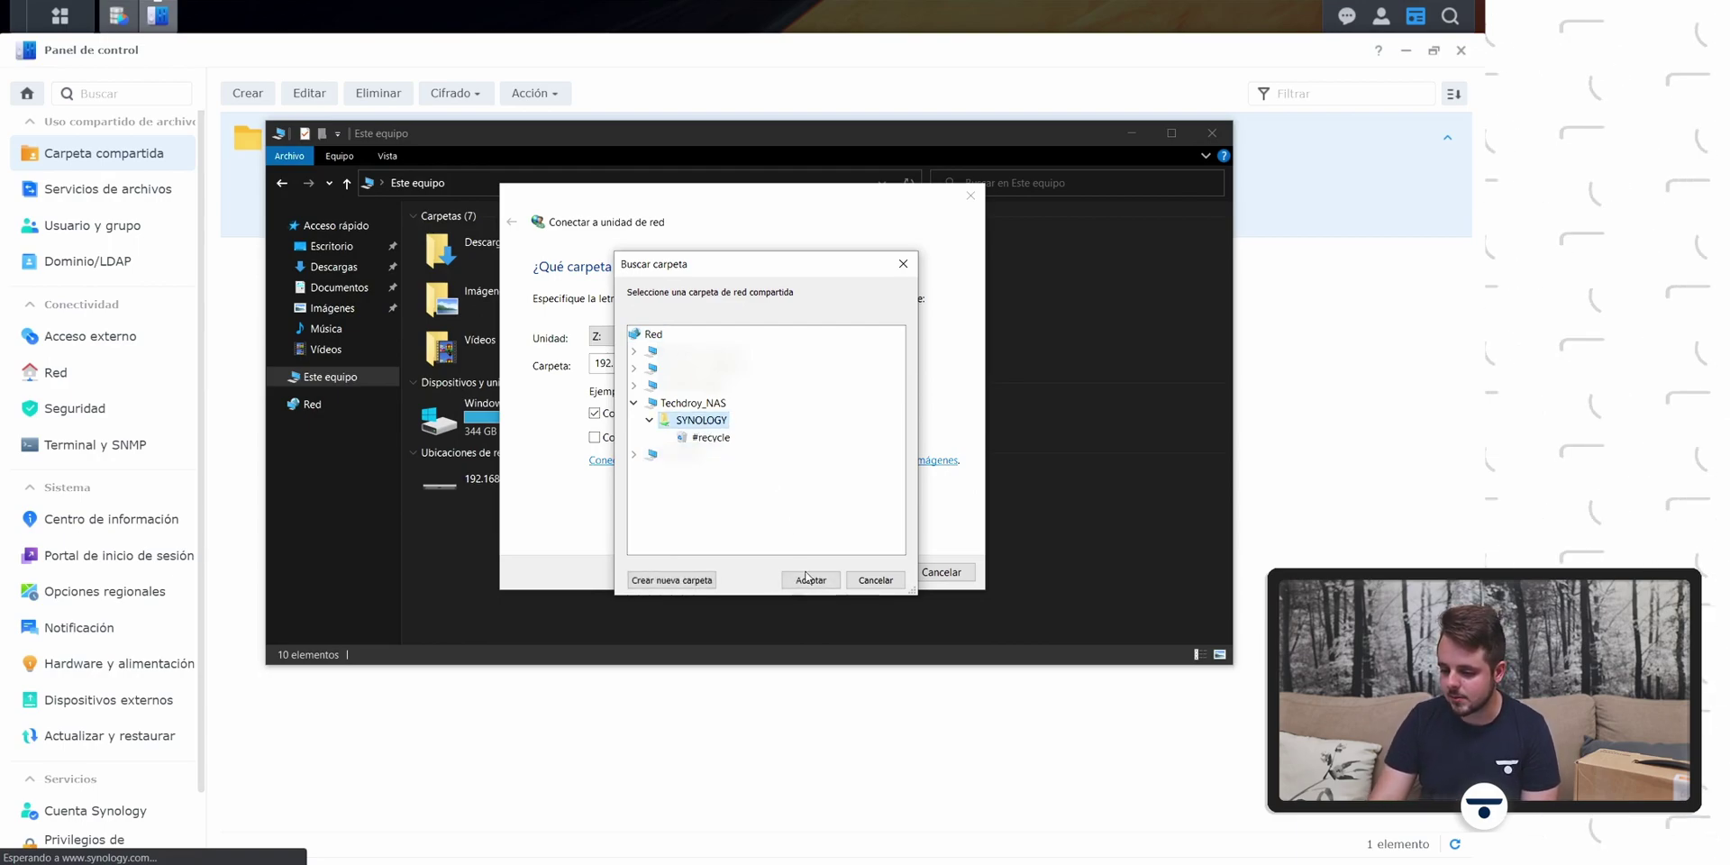
{"action": "left_click", "coordinate": [810, 580]}
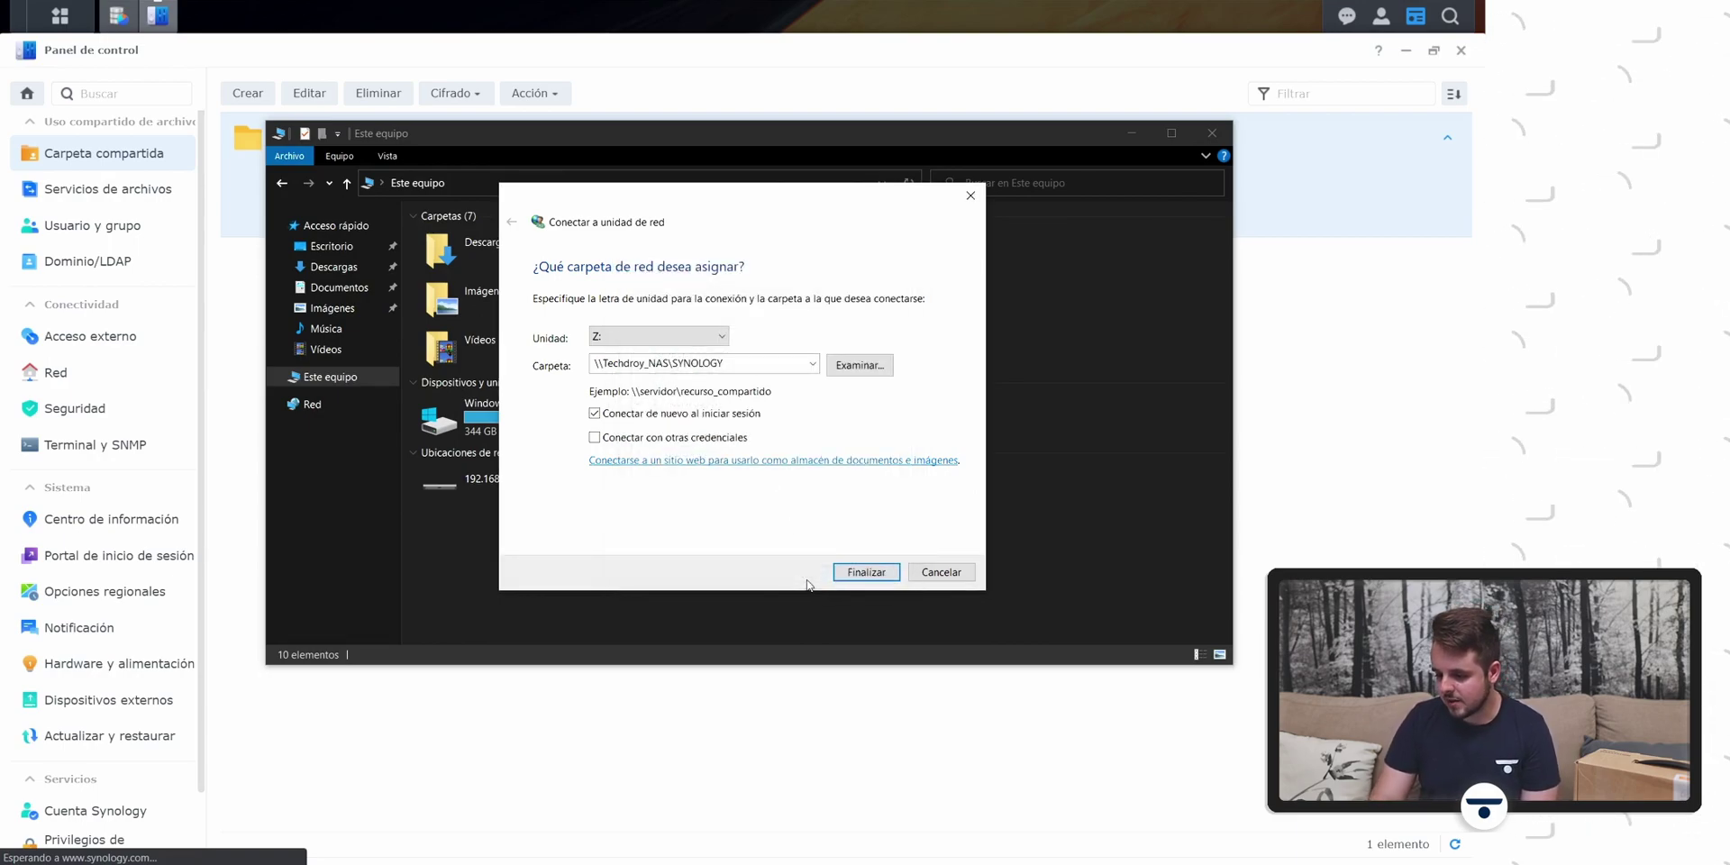
{"action": "left_click", "coordinate": [866, 573]}
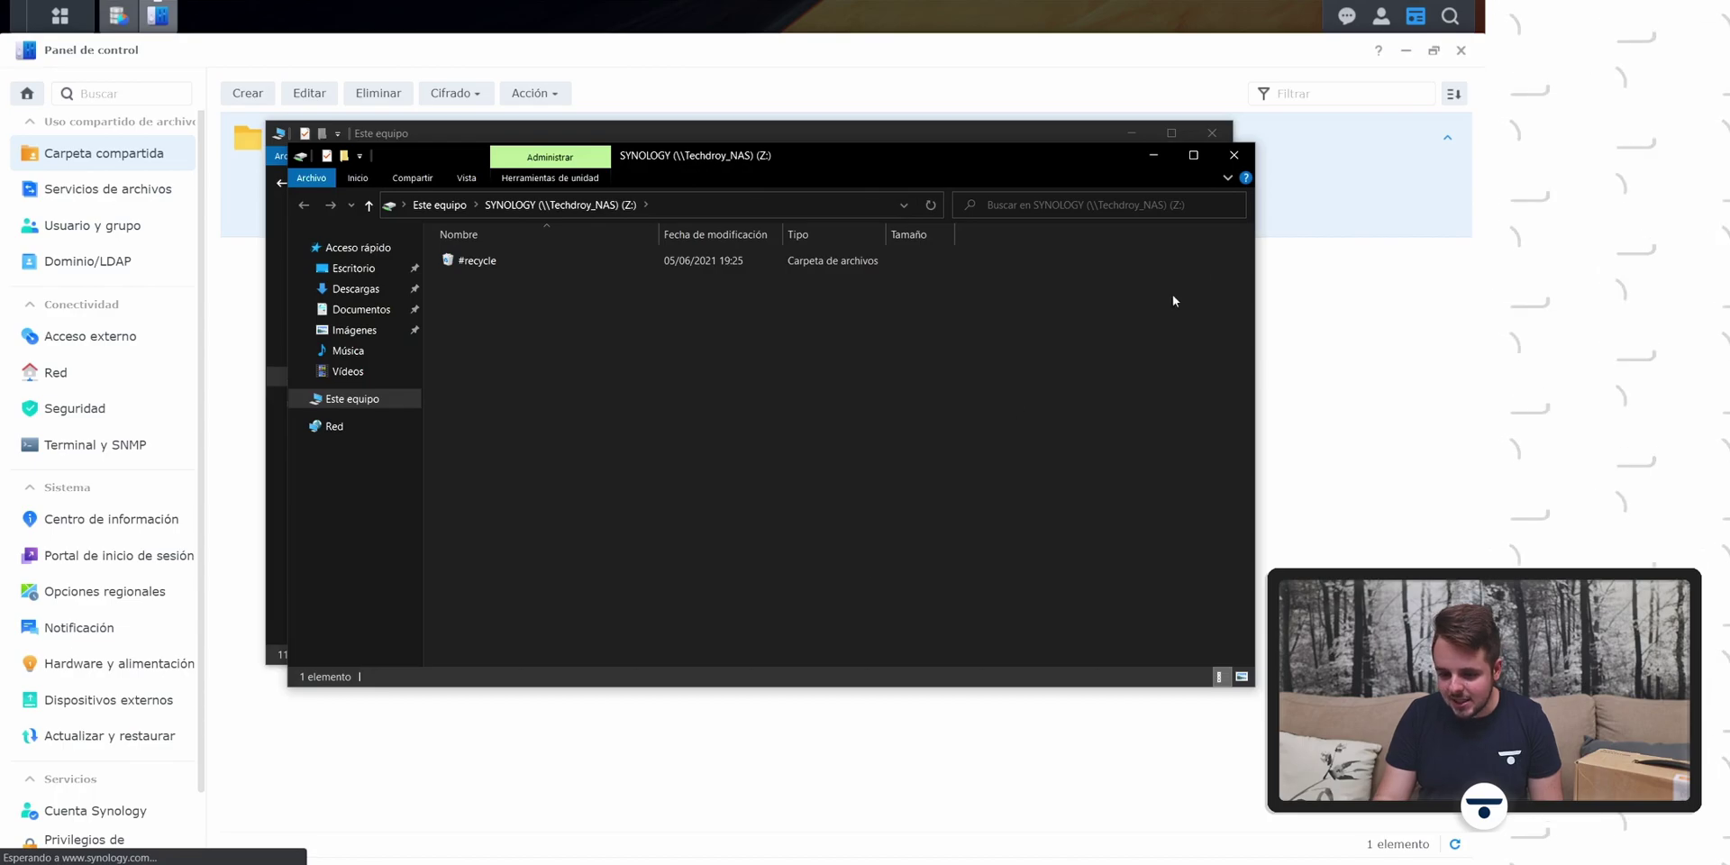
Step: Close the Z: window and rename the mapped drive to SYNOLOGY in Este equipo
{"action": "left_click", "coordinate": [1233, 155]}
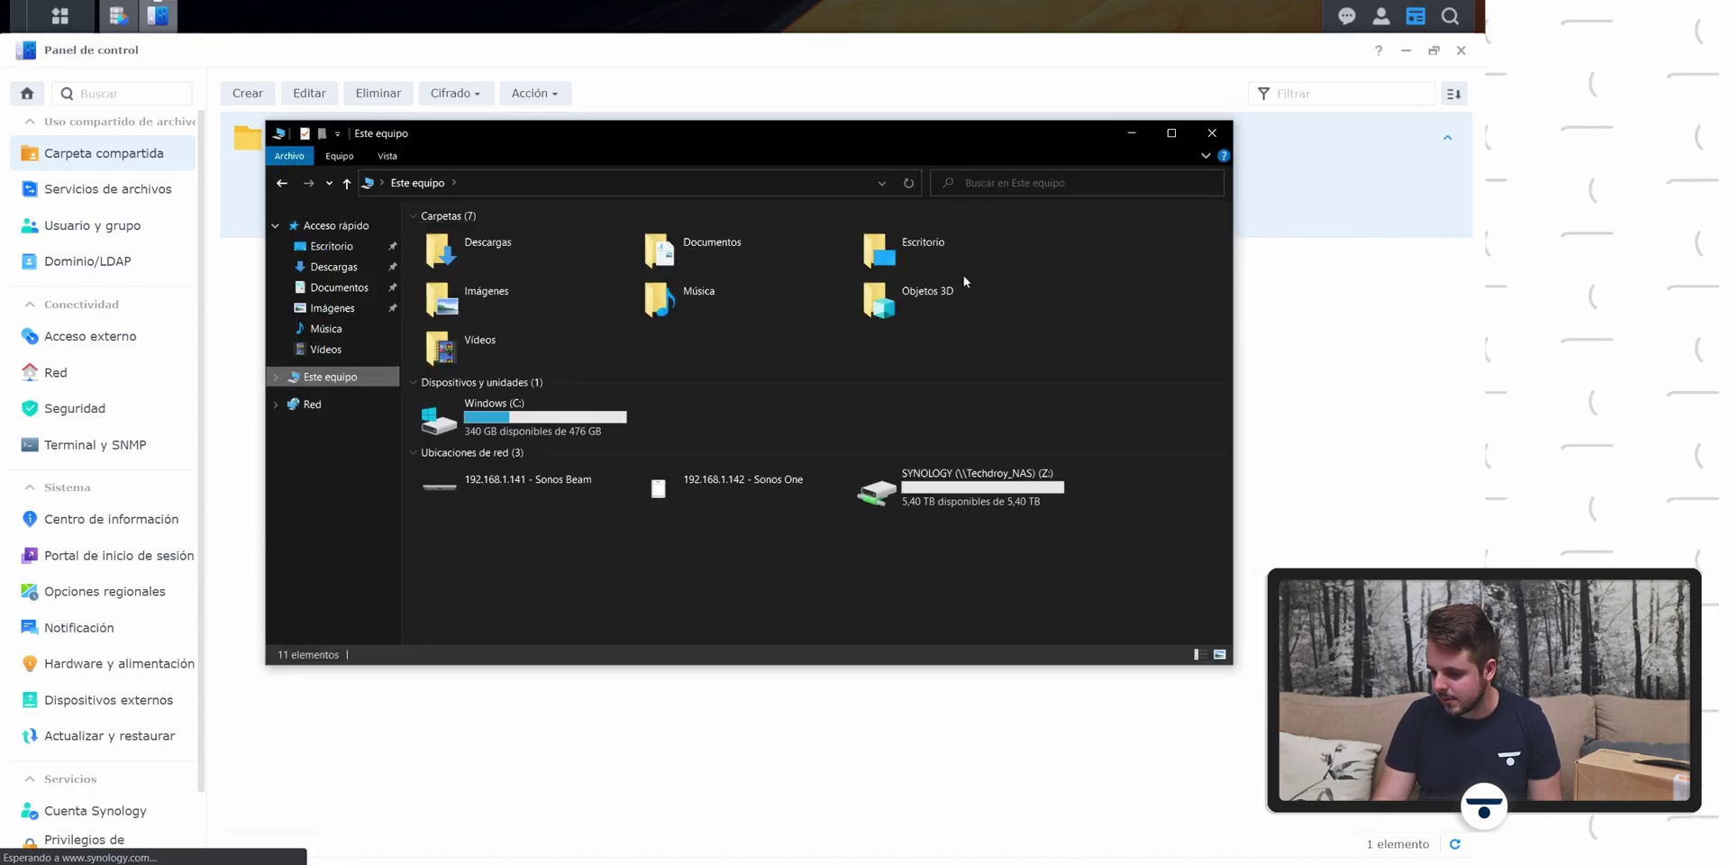
{"action": "double_click", "coordinate": [1025, 493]}
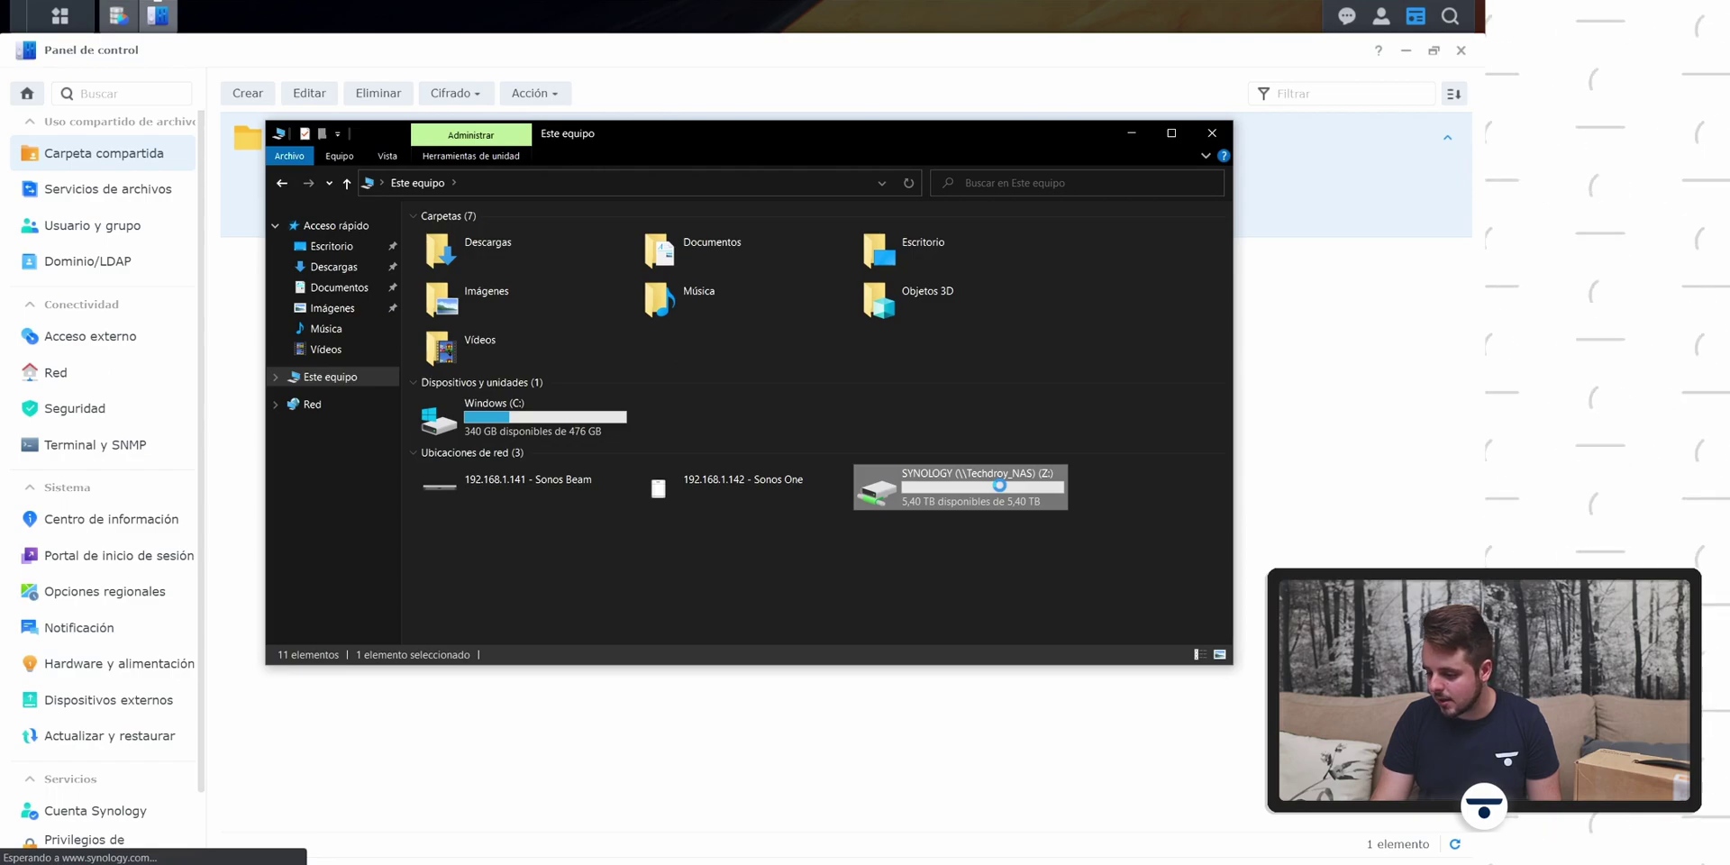
{"action": "right_click", "coordinate": [1025, 488]}
{"action": "left_click", "coordinate": [1094, 757]}
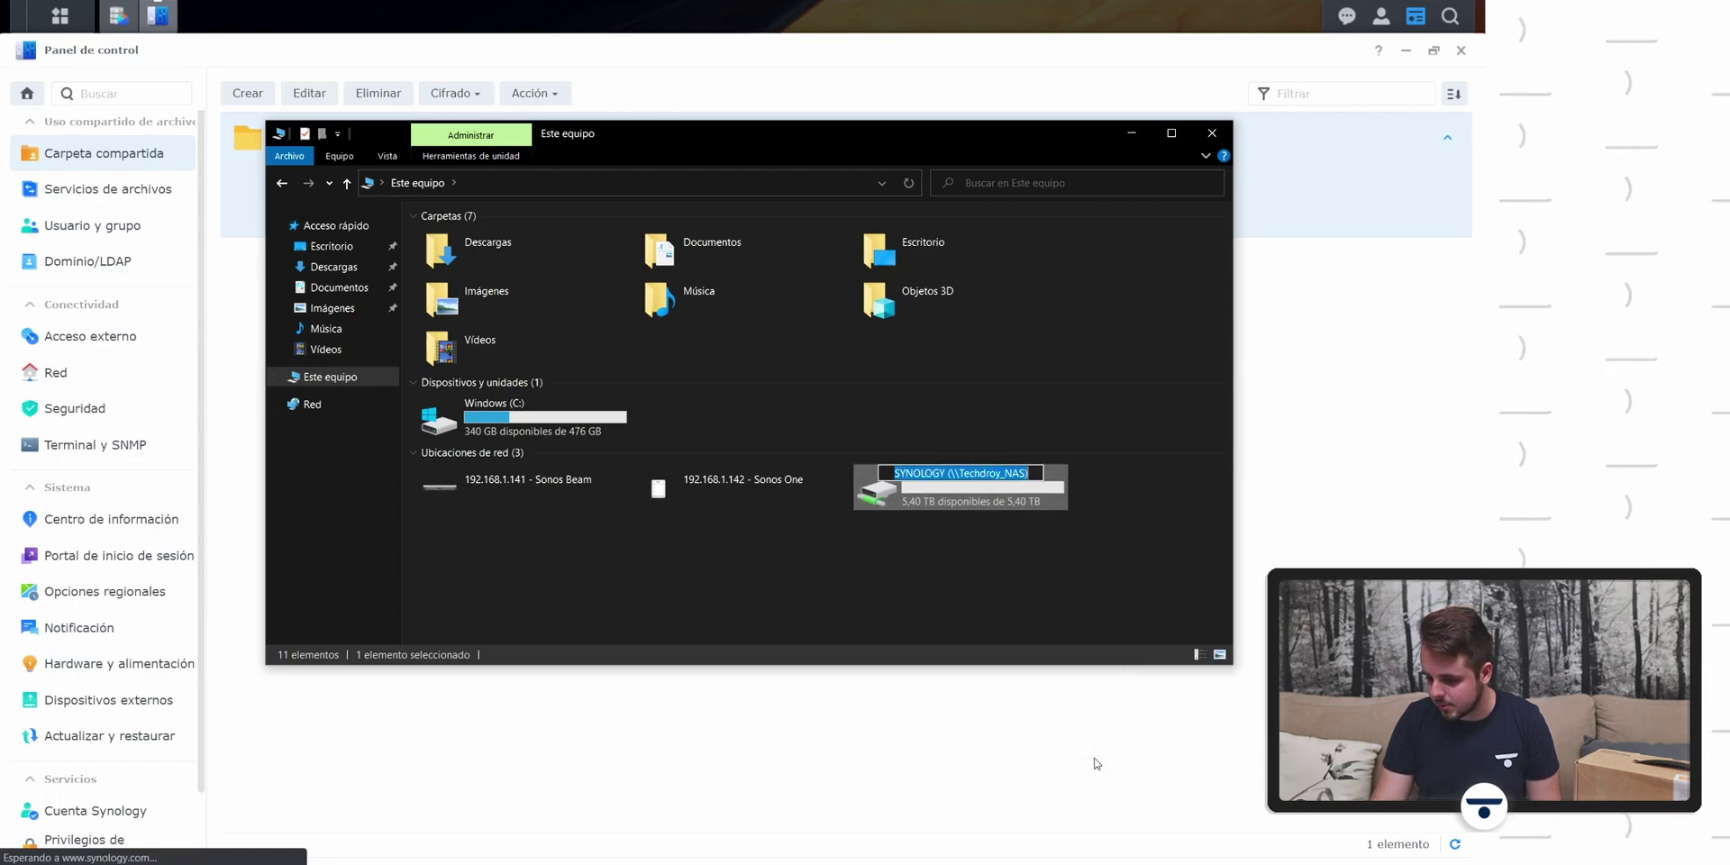
{"action": "type", "text": "SYNOLOGY"}
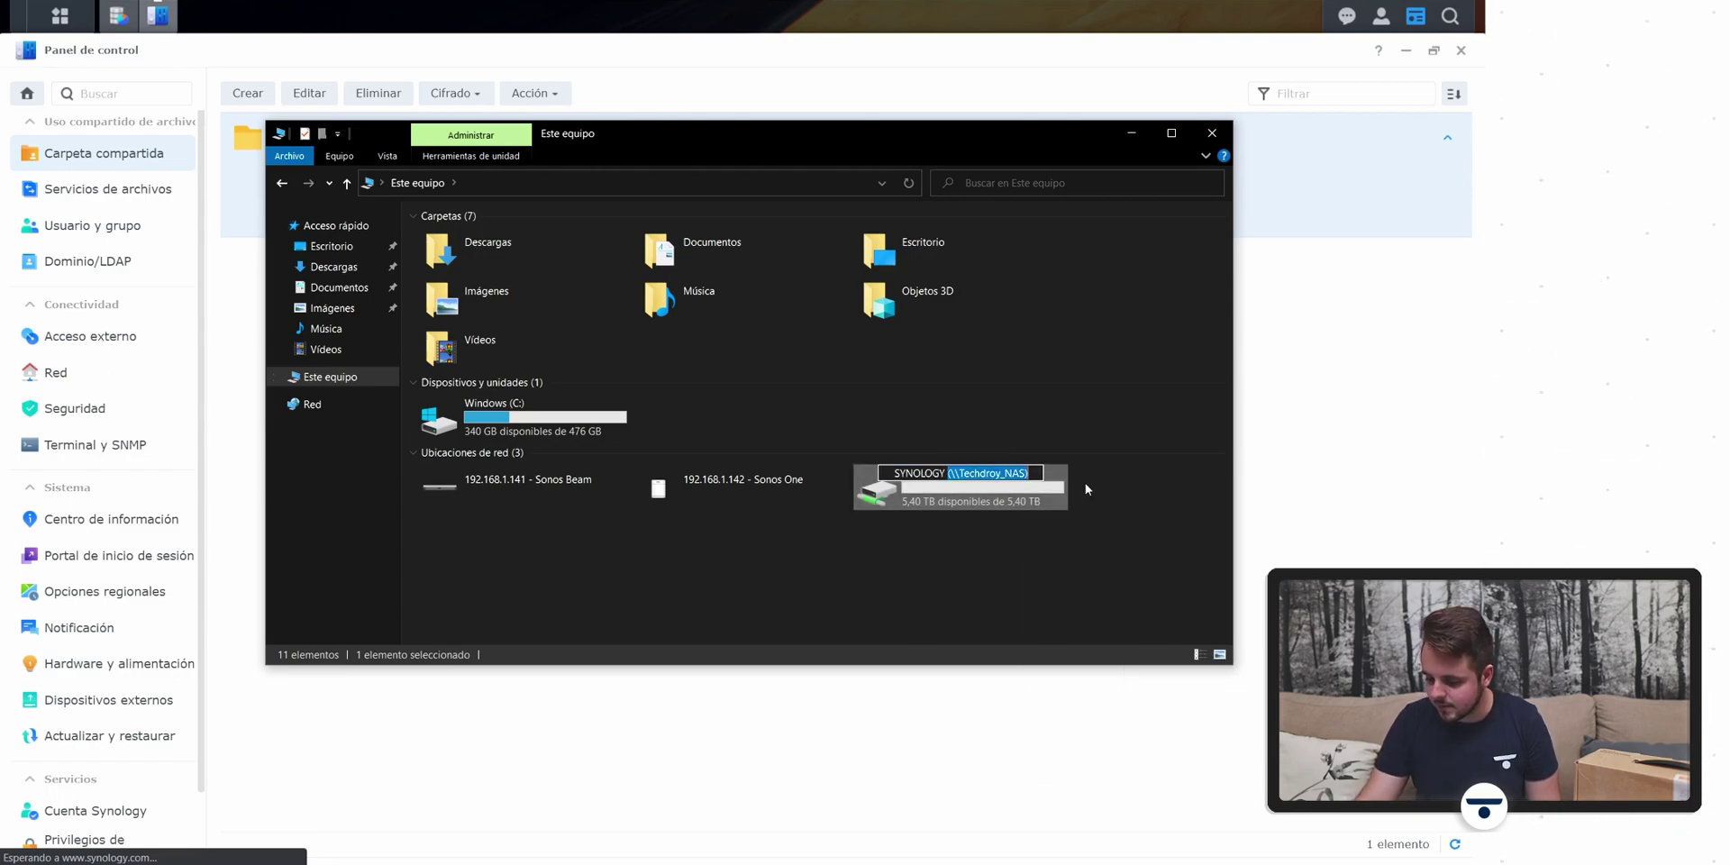
{"action": "key", "text": "Return"}
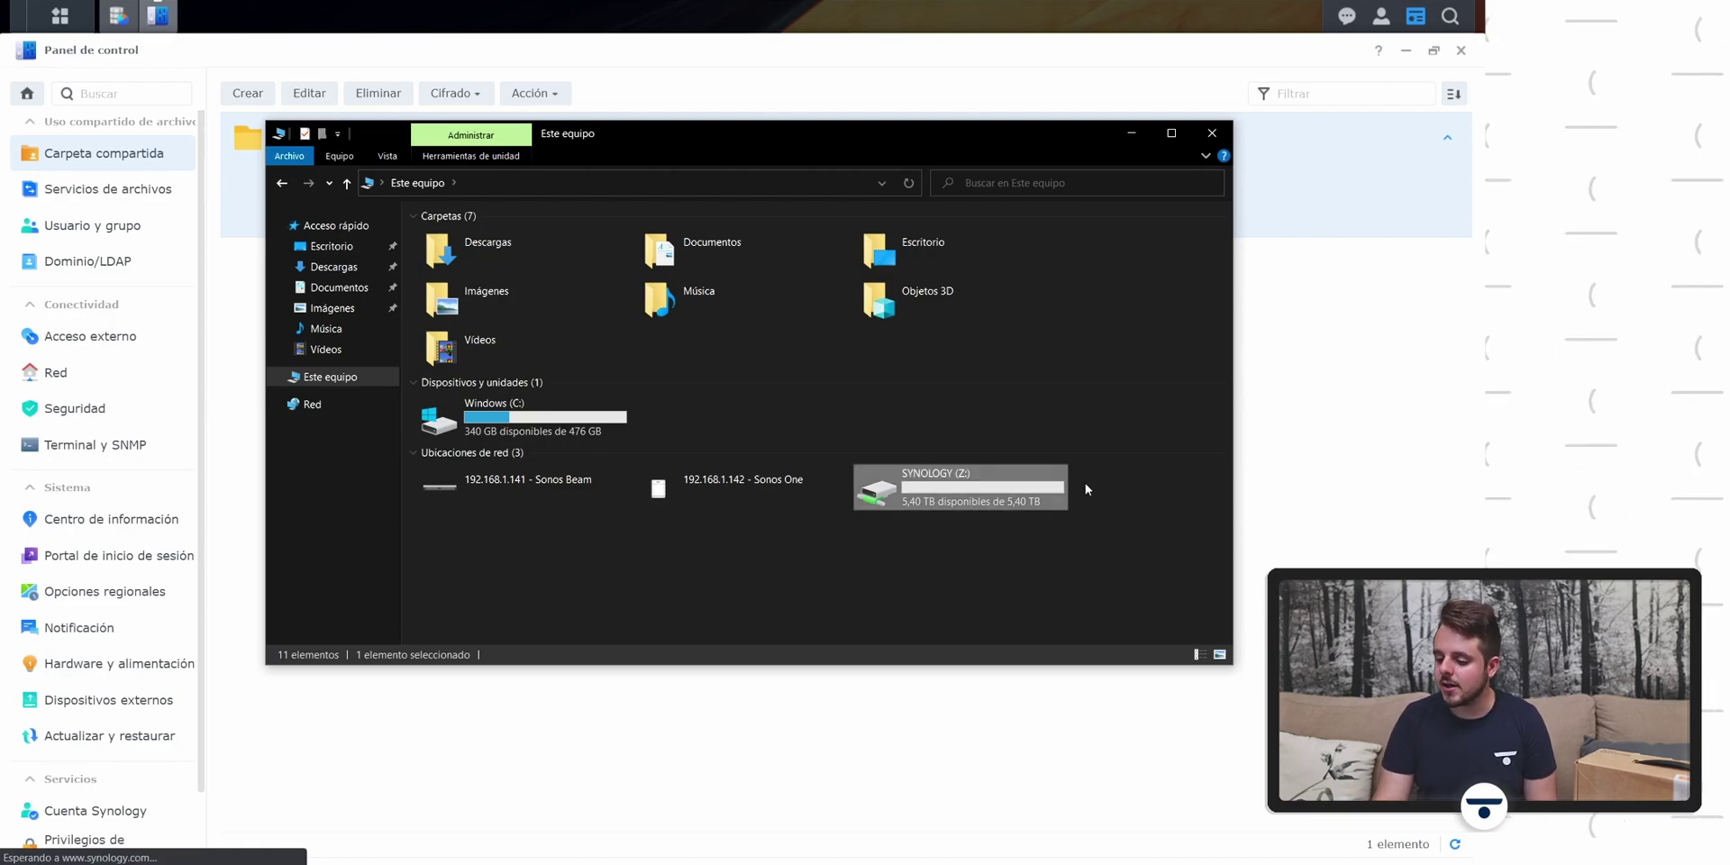
Step: Create a new folder named TEST on the SYNOLOGY (Z:) drive
{"action": "double_click", "coordinate": [983, 502]}
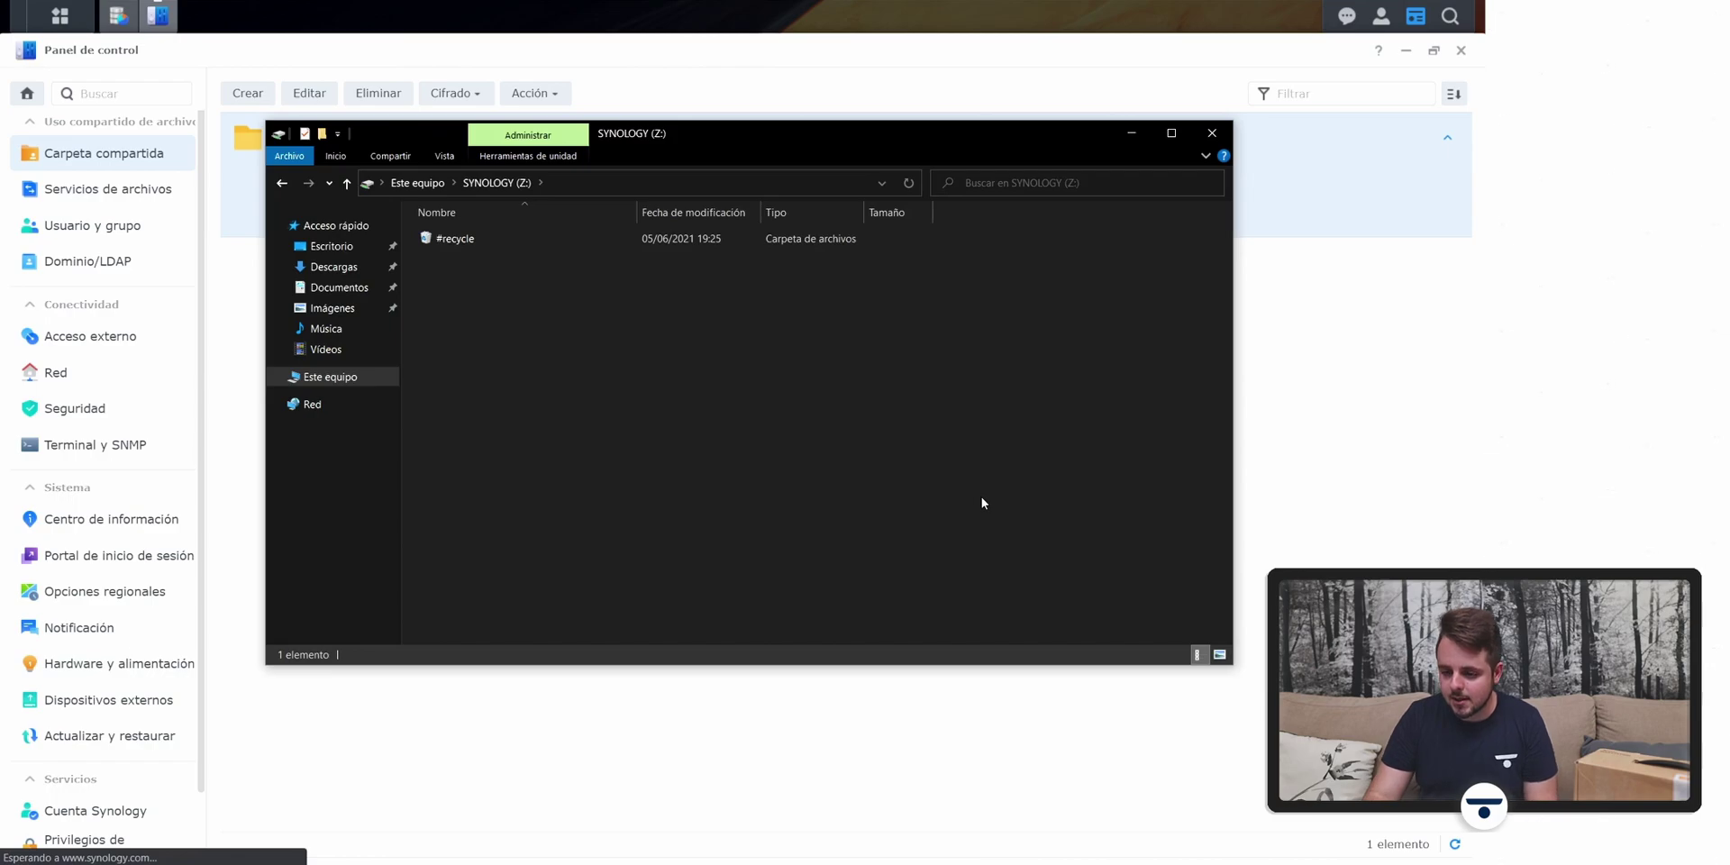
{"action": "right_click", "coordinate": [635, 322]}
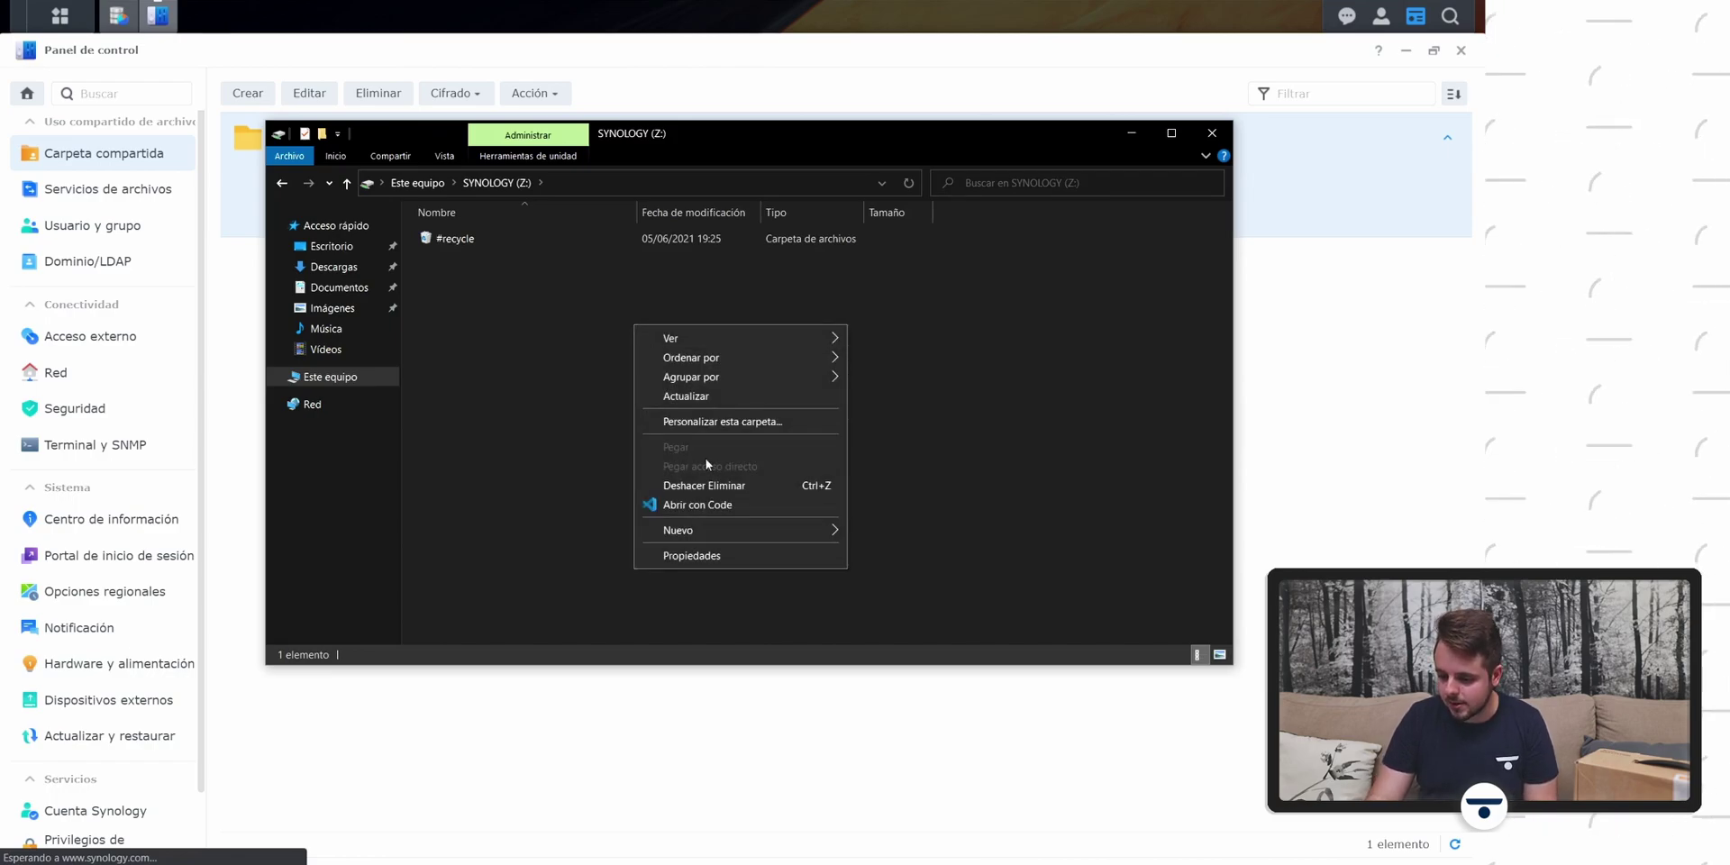
{"action": "mouse_move", "coordinate": [730, 528]}
{"action": "left_click", "coordinate": [894, 530]}
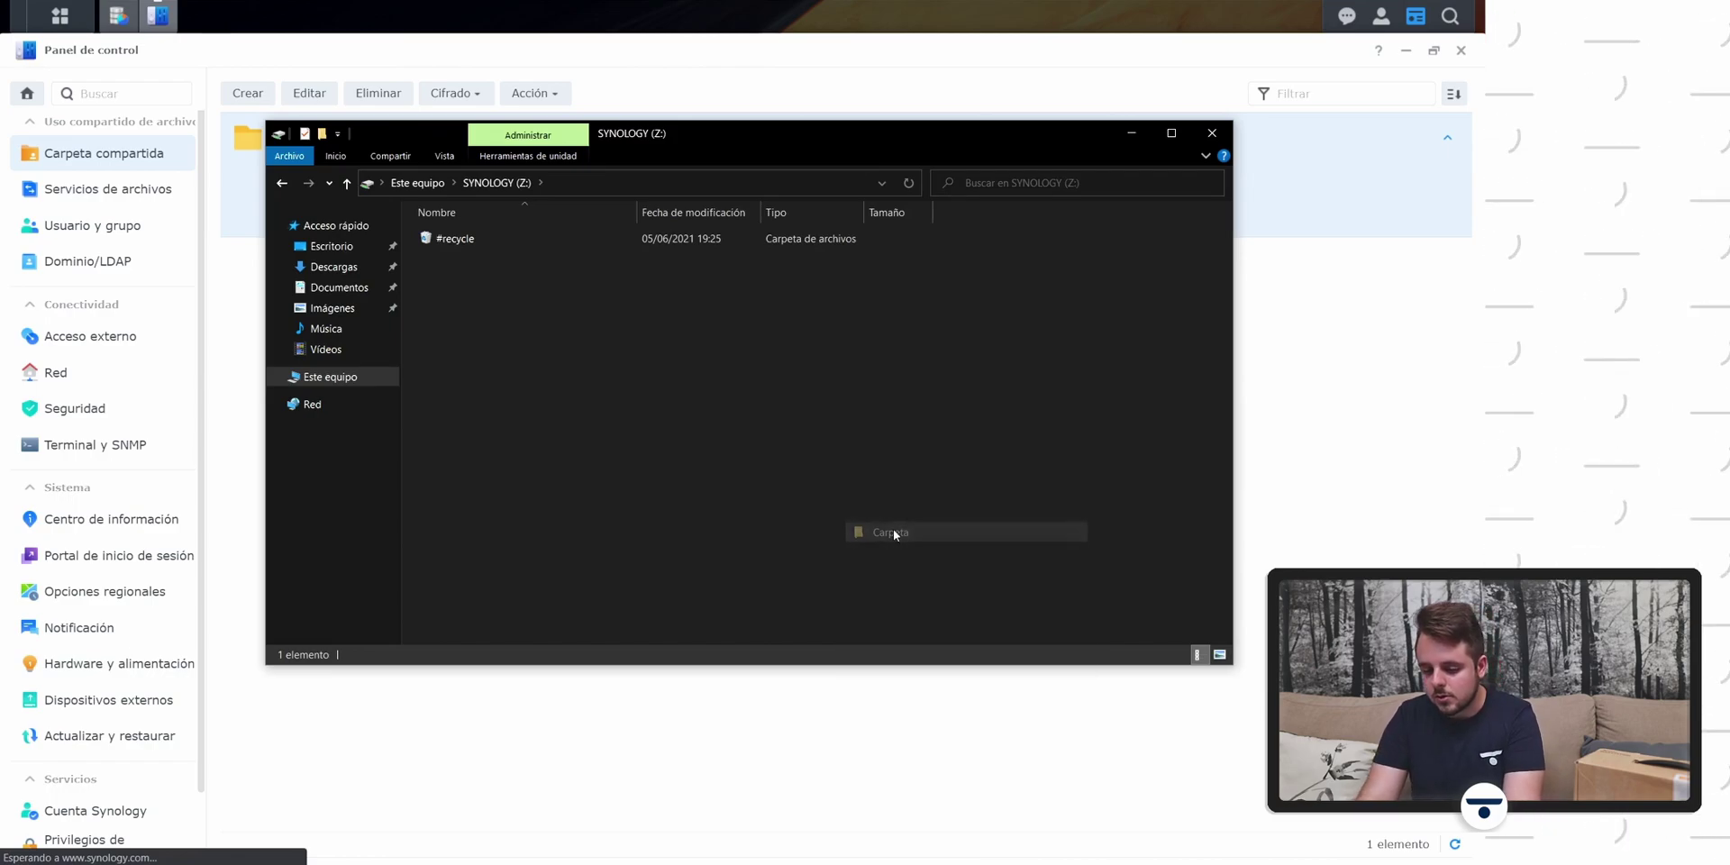
{"action": "type", "text": "TEST"}
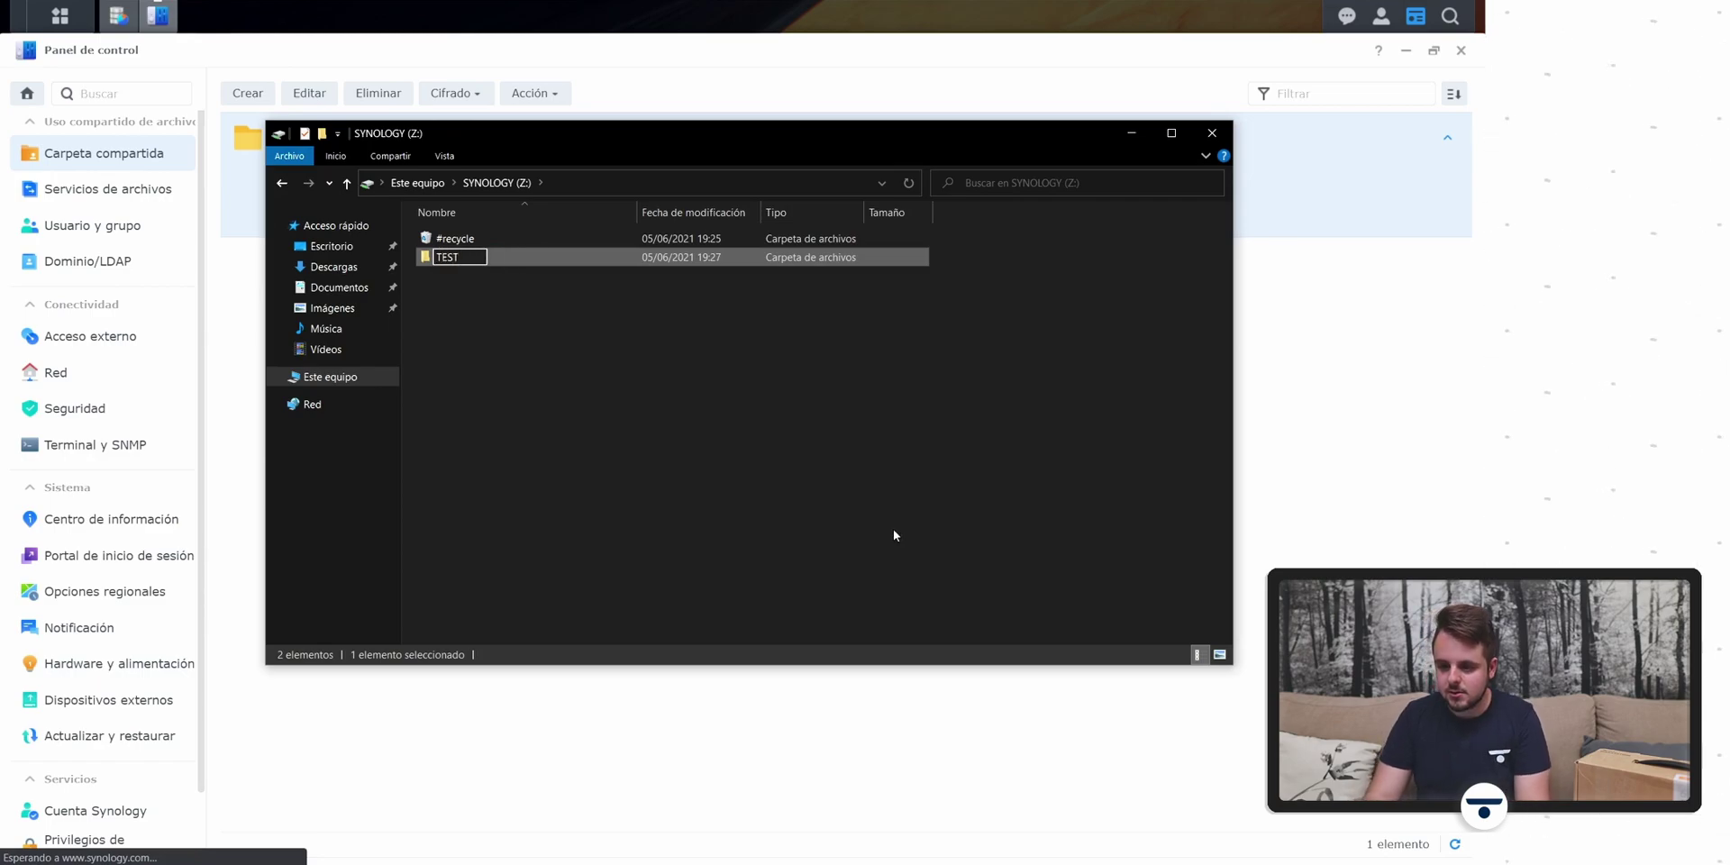
{"action": "key", "text": "Return"}
Step: Switch back to DSM and launch File Station to check for the TEST folder
{"action": "key", "text": "alt+Tab"}
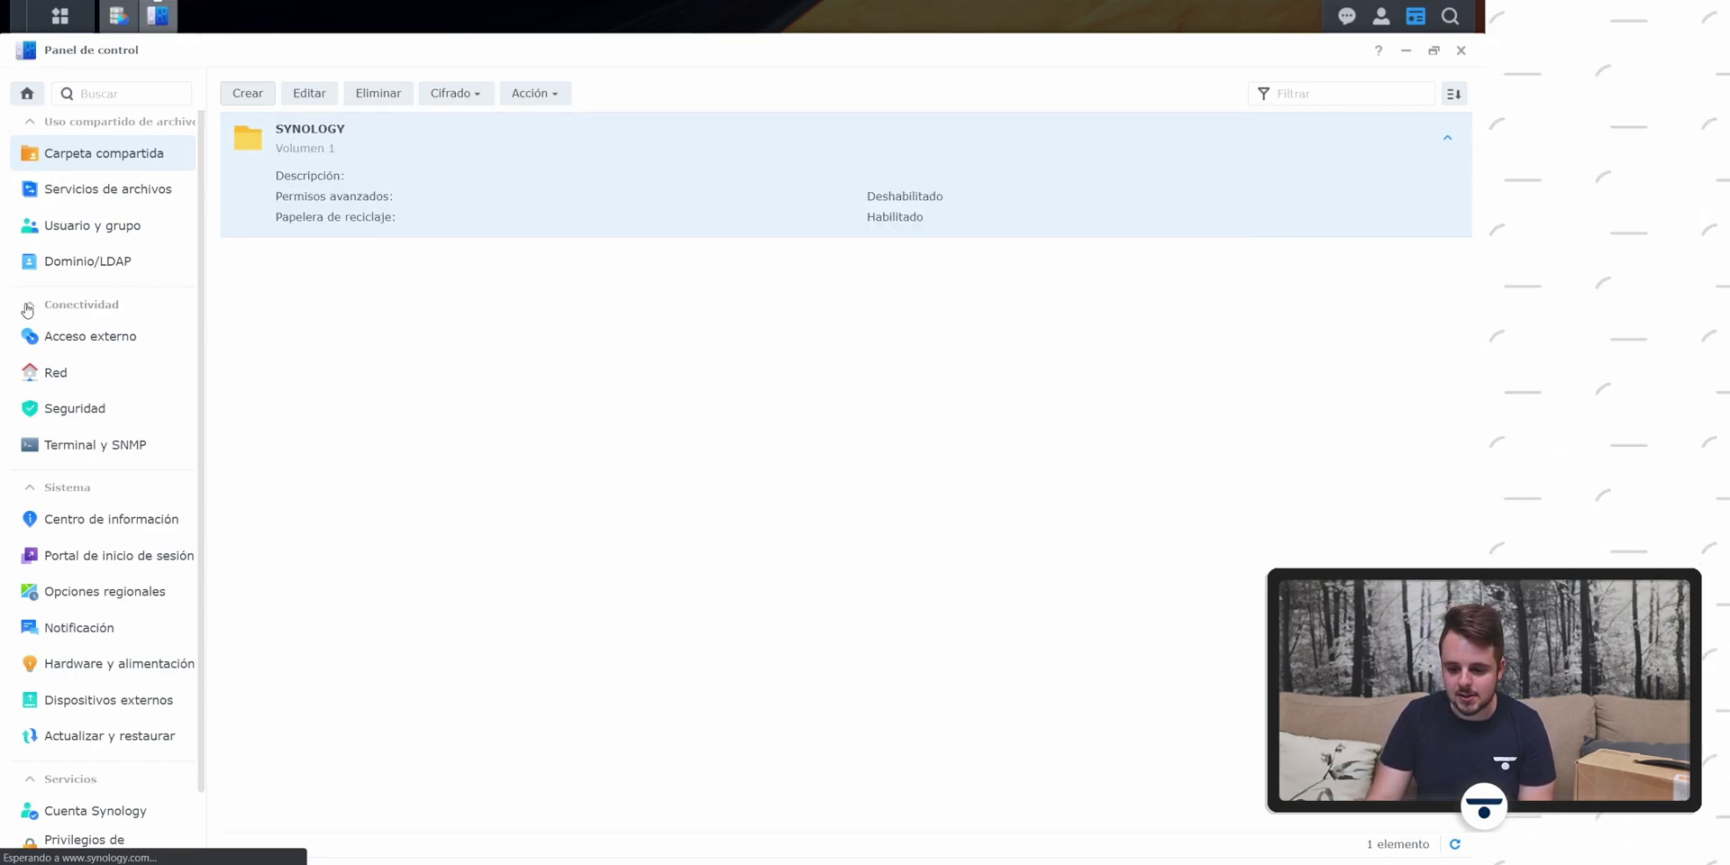
{"action": "left_click", "coordinate": [59, 18]}
{"action": "left_click", "coordinate": [458, 169]}
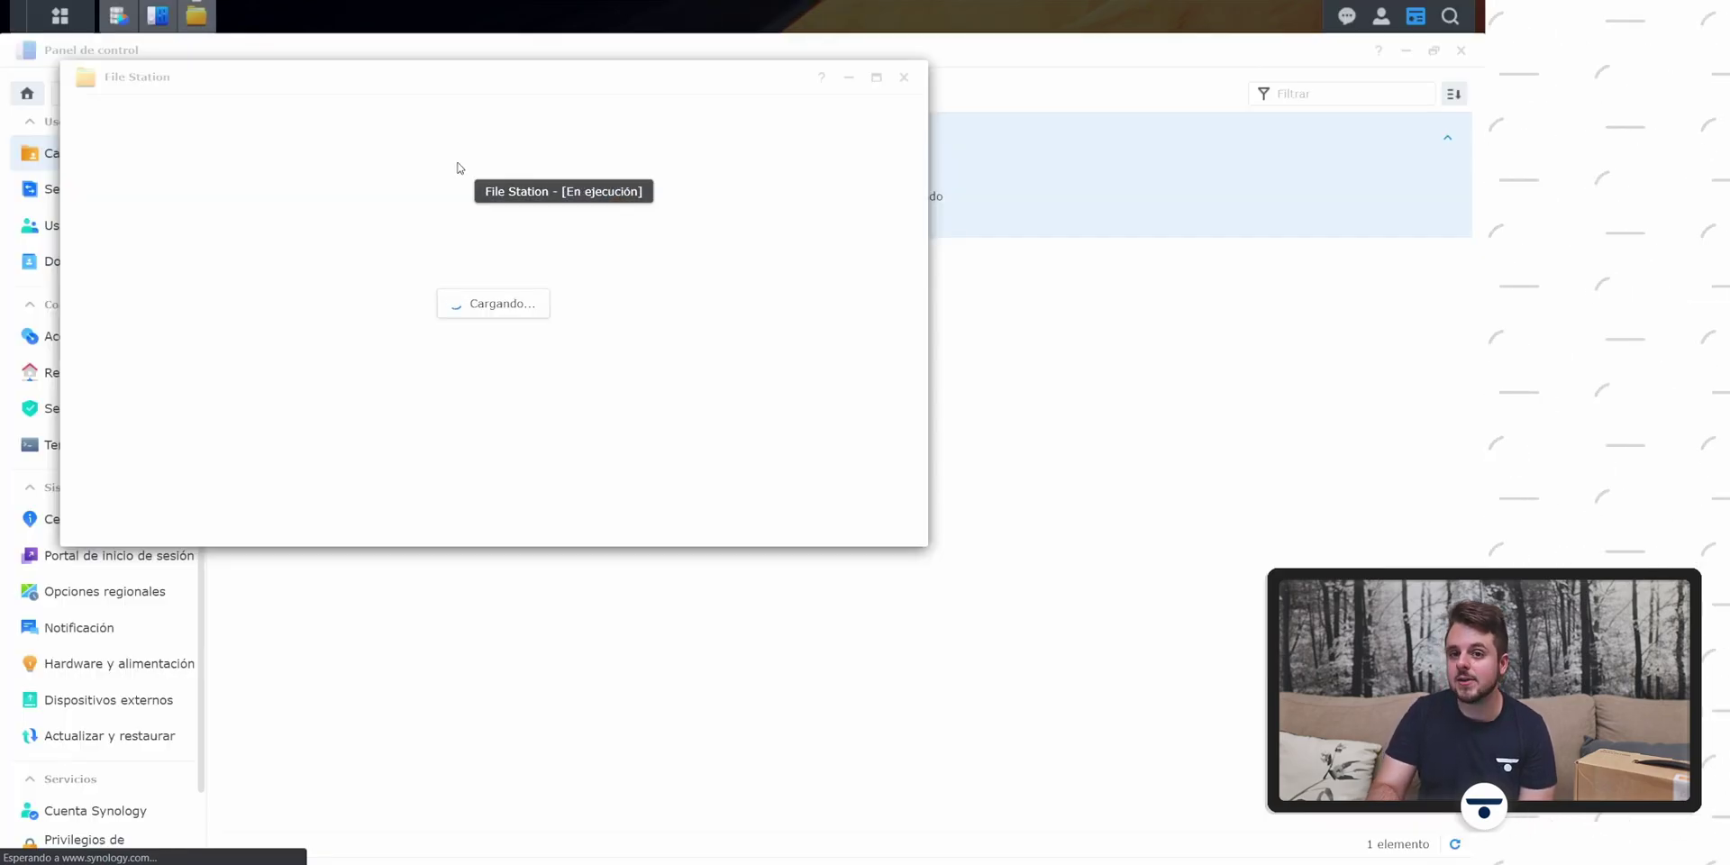